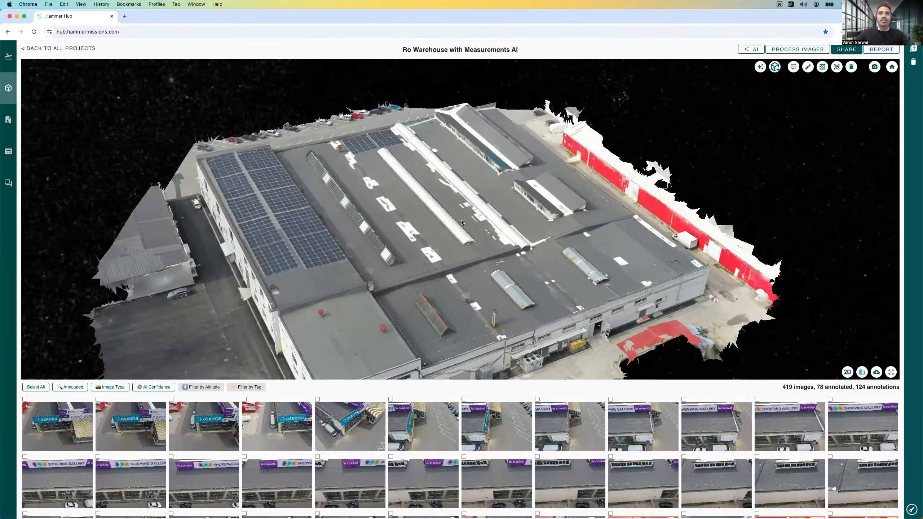
Step: Examine the warehouse's 3D model from several sides, including a close look at the skylights and white roof patches
drag(473, 221, 462, 222)
drag(551, 232, 376, 221)
drag(314, 222, 350, 198)
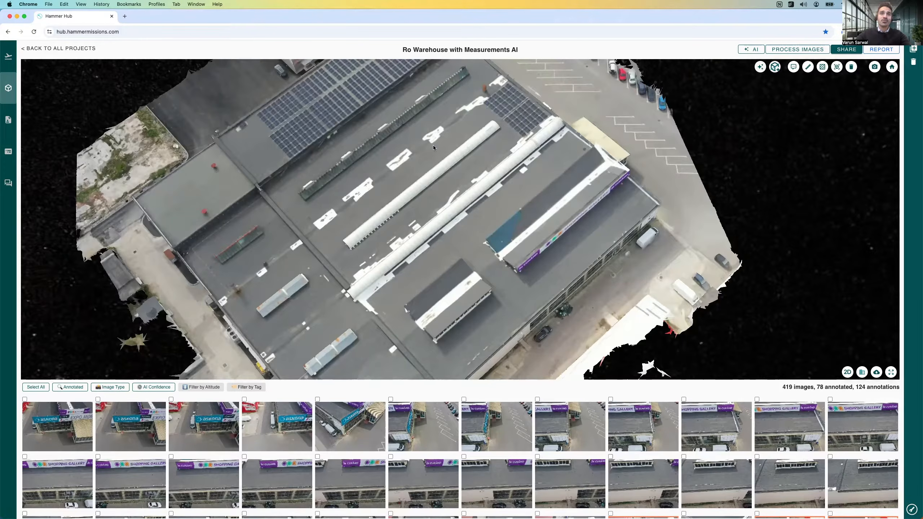
drag(423, 126, 252, 289)
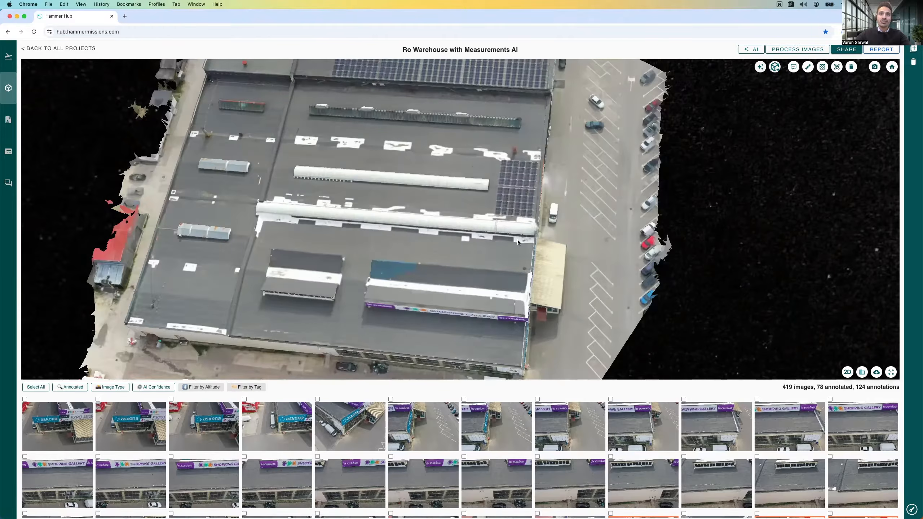
drag(518, 243, 559, 198)
drag(457, 93, 404, 203)
drag(420, 163, 432, 181)
scroll(422, 196, up, 4)
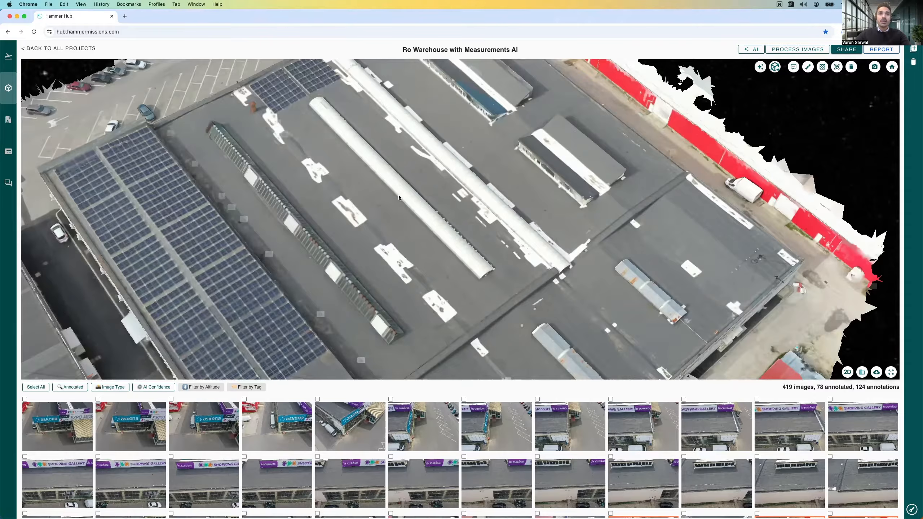
scroll(414, 198, up, 5)
drag(477, 199, 828, 98)
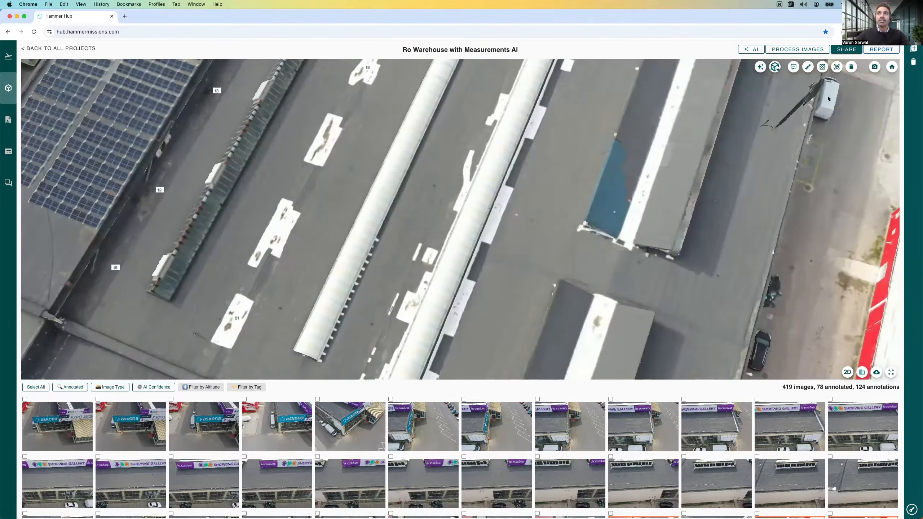
scroll(587, 163, down, 3)
drag(587, 163, 528, 199)
scroll(539, 186, down, 2)
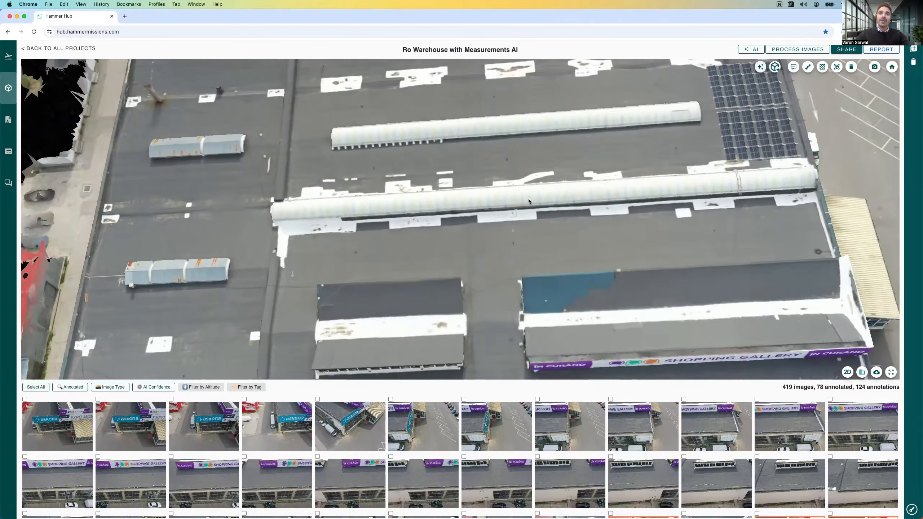
scroll(528, 193, down, 3)
drag(509, 230, 567, 219)
drag(522, 190, 603, 202)
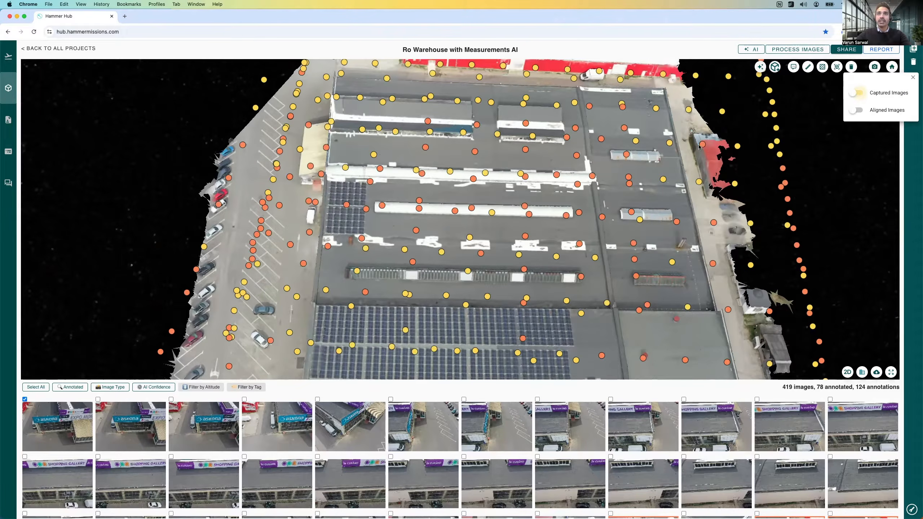
Step: Examine the captured image positions around the warehouse from several angles, ending close to the roof section with the red vents
drag(608, 197, 604, 177)
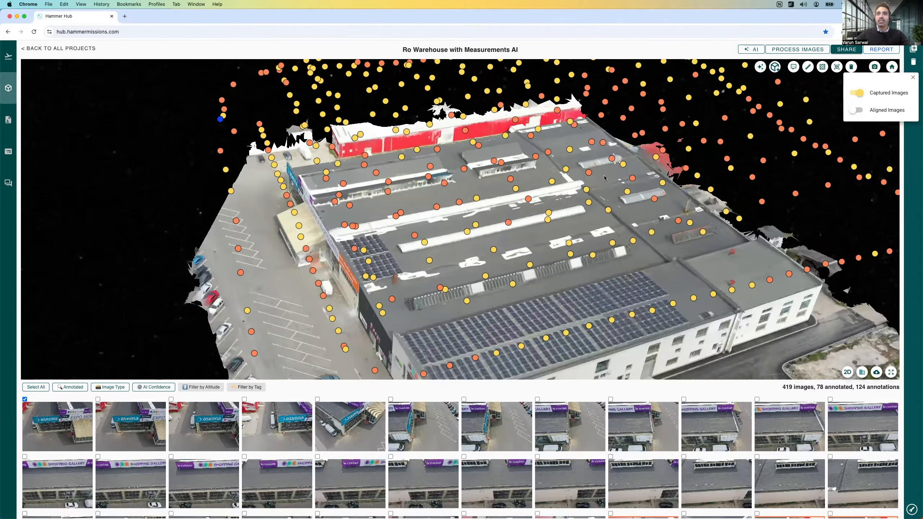
drag(543, 197, 580, 203)
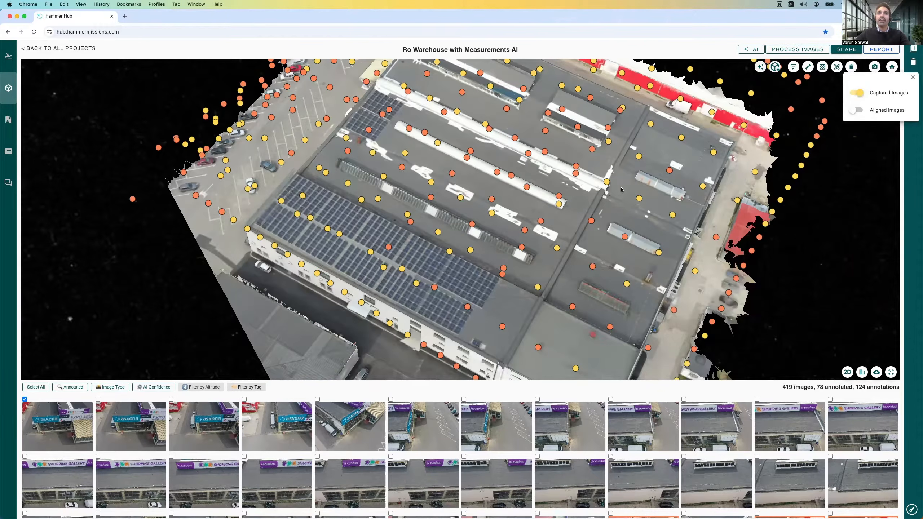
drag(655, 190, 661, 191)
drag(518, 177, 429, 199)
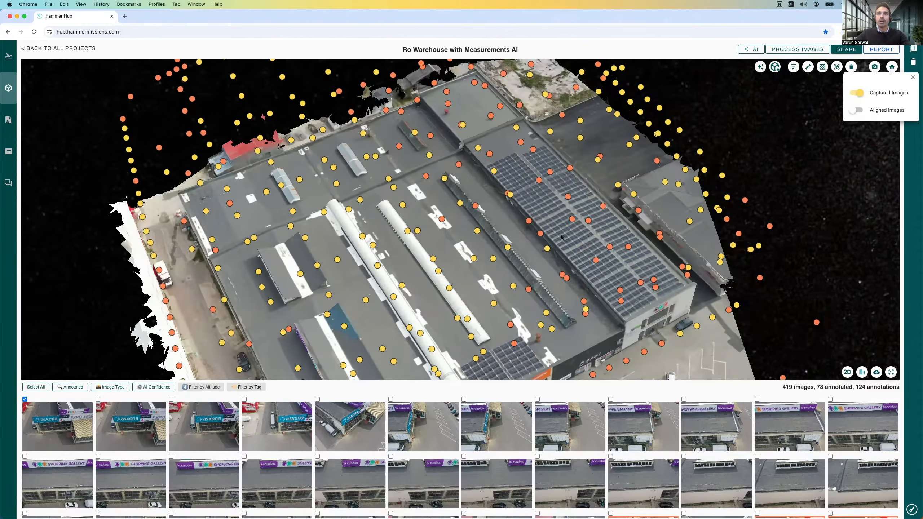
drag(561, 238, 553, 226)
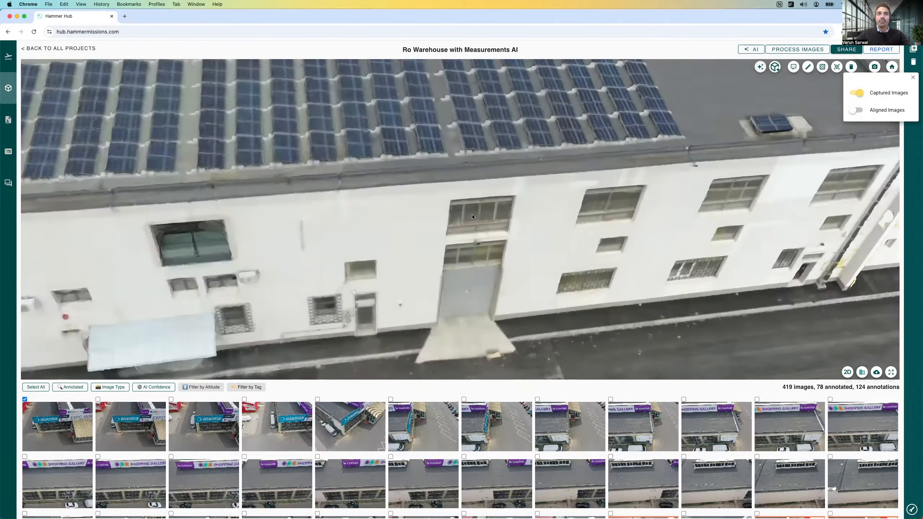
drag(555, 215, 553, 261)
drag(617, 204, 567, 222)
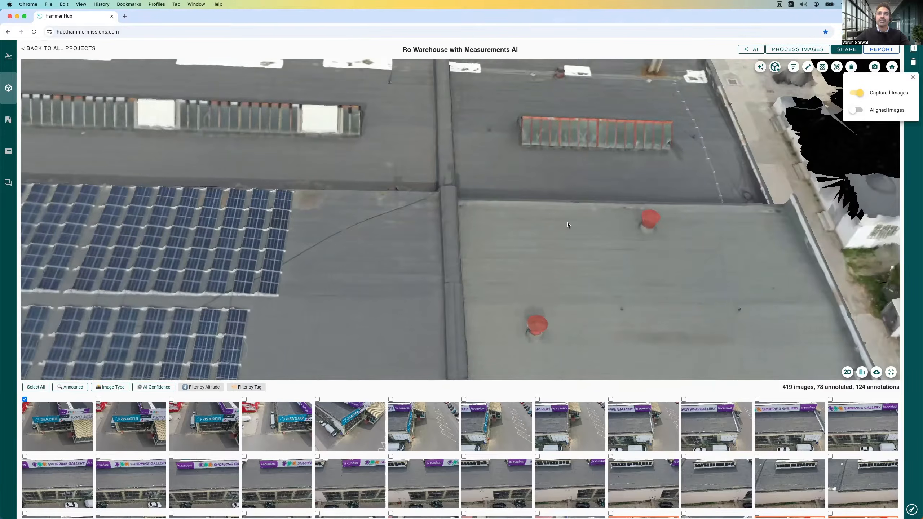
Step: Hide the captured image positions and close the image layer options
scroll(566, 223, down, 3)
drag(559, 176, 537, 184)
click(856, 93)
click(913, 78)
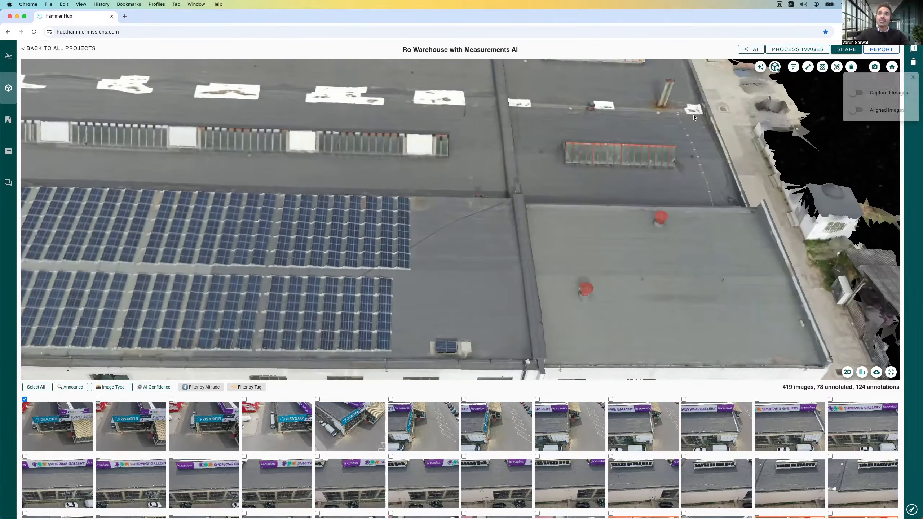
Step: Orient the warehouse model straight down, with the solar panel rows running horizontally, and switch on the top-down viewing mode
drag(591, 170, 589, 167)
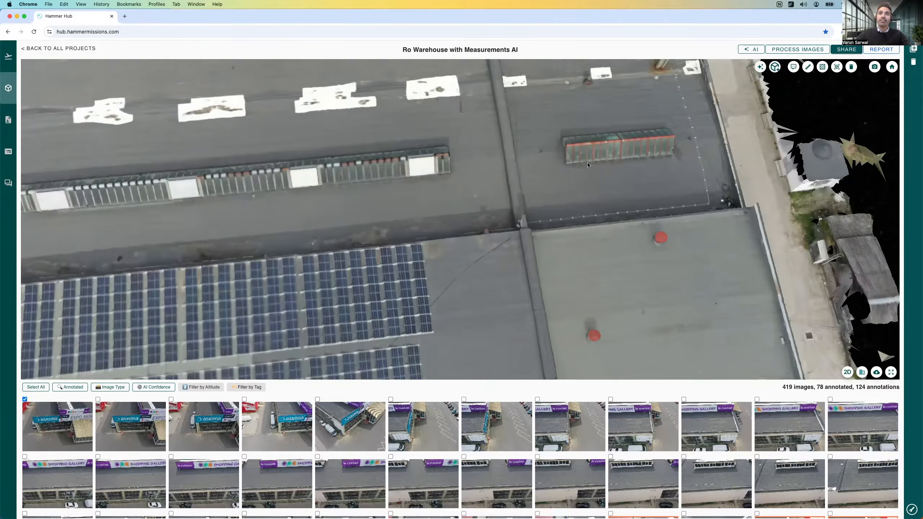
scroll(590, 166, down, 3)
scroll(578, 178, down, 4)
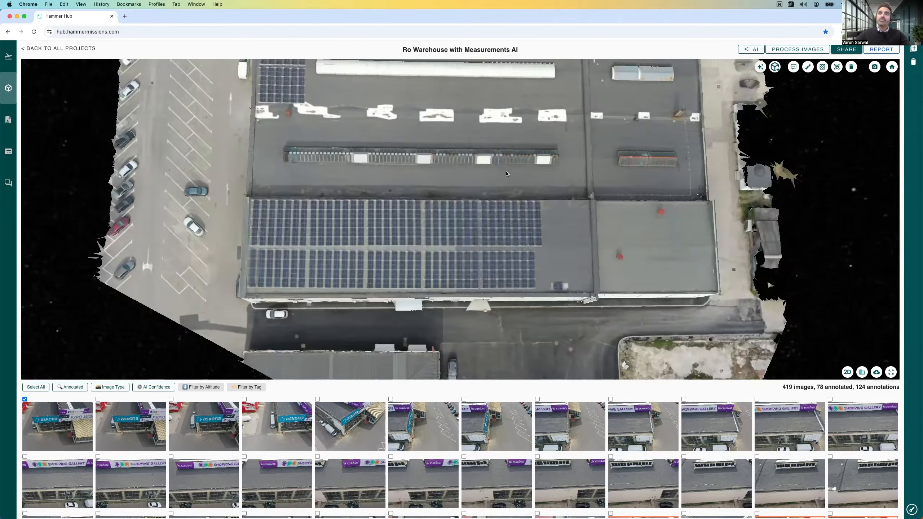
mouse_move(490, 165)
mouse_down()
mouse_move(443, 171)
mouse_move(469, 178)
mouse_move(454, 178)
mouse_move(450, 192)
mouse_move(484, 168)
mouse_up()
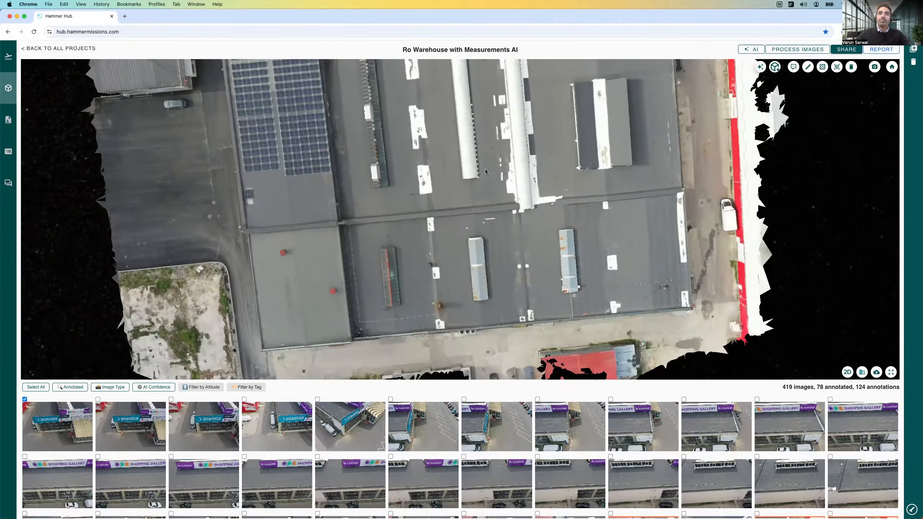
drag(489, 204, 507, 182)
drag(555, 165, 529, 318)
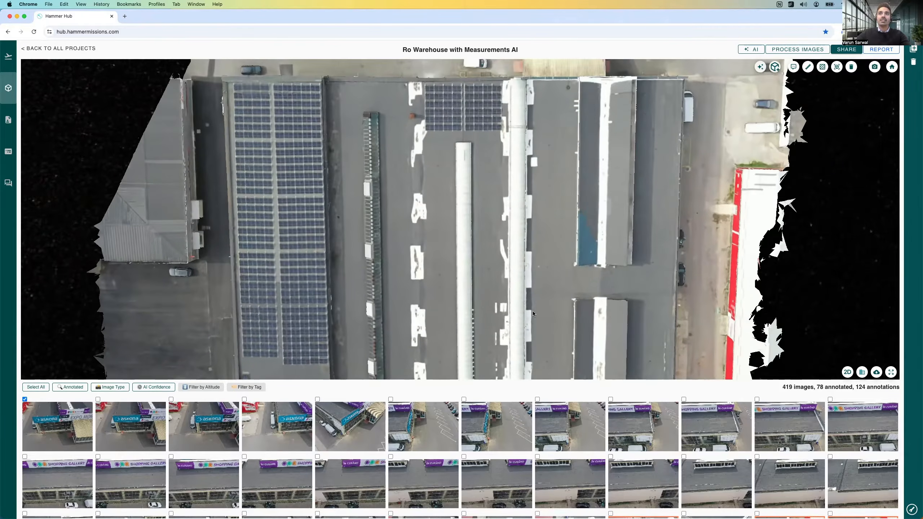
click(862, 373)
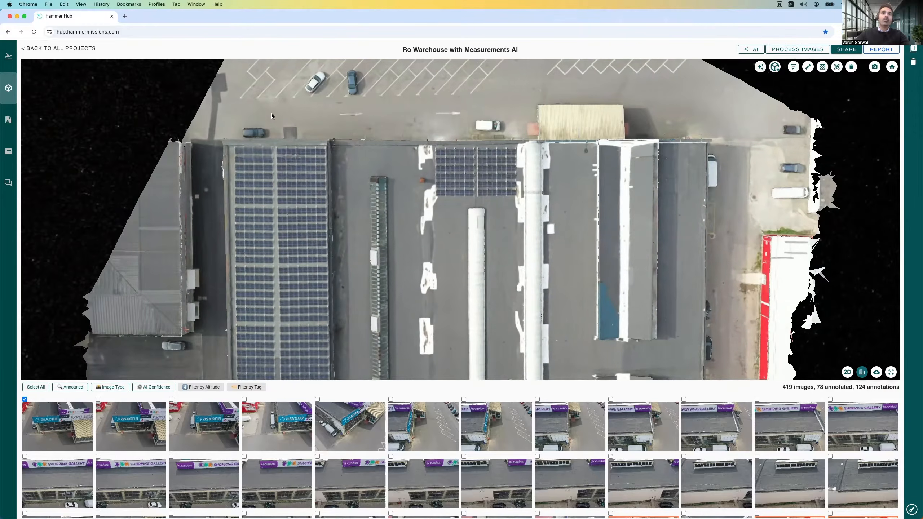
Step: Examine the stained roof strip between the large solar array and the adjacent long skylight at close range
scroll(282, 176, up, 5)
scroll(393, 198, up, 5)
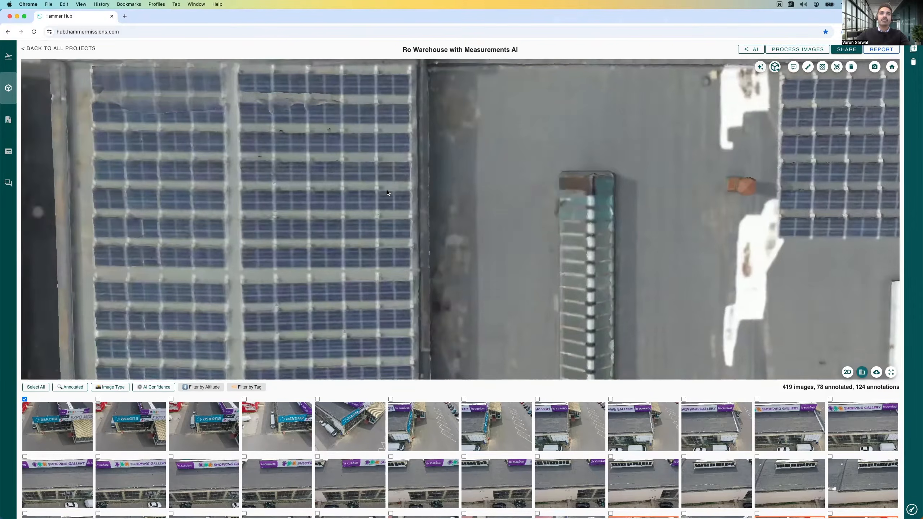
scroll(390, 198, down, 4)
drag(377, 195, 353, 142)
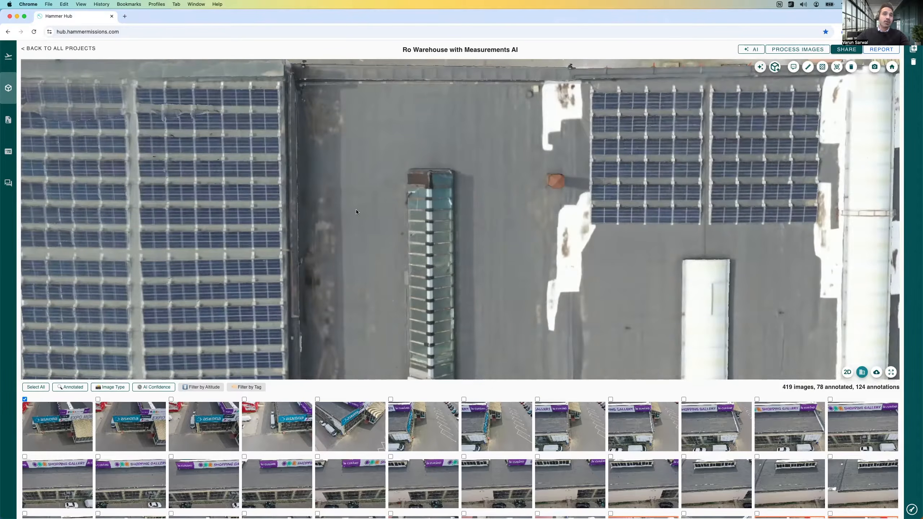
drag(362, 221, 362, 231)
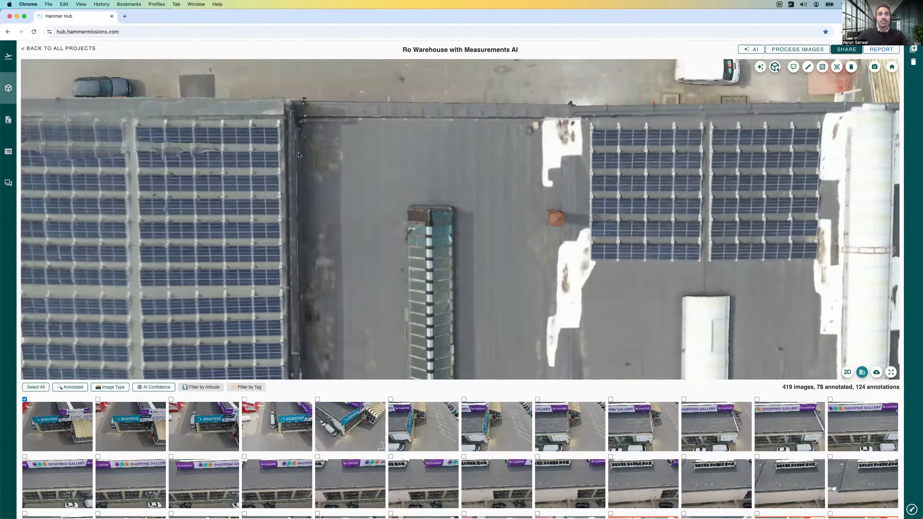
scroll(318, 160, up, 5)
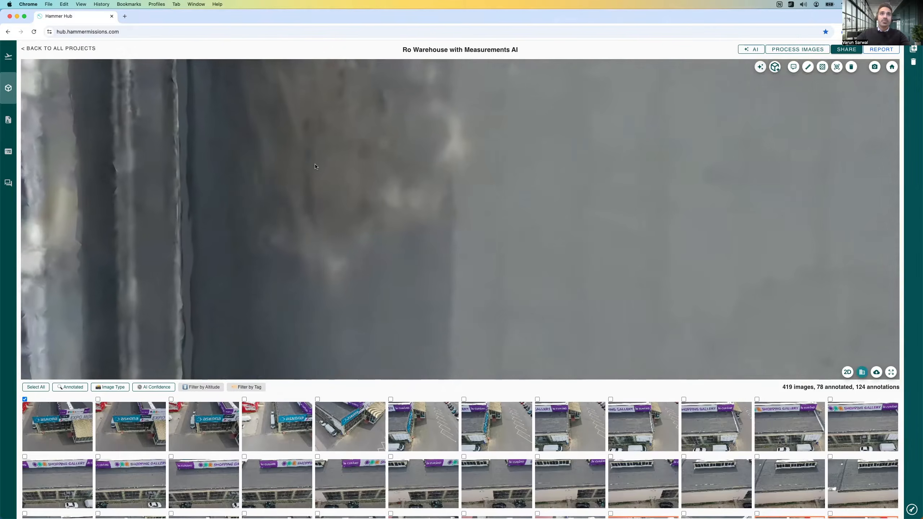
scroll(315, 167, down, 5)
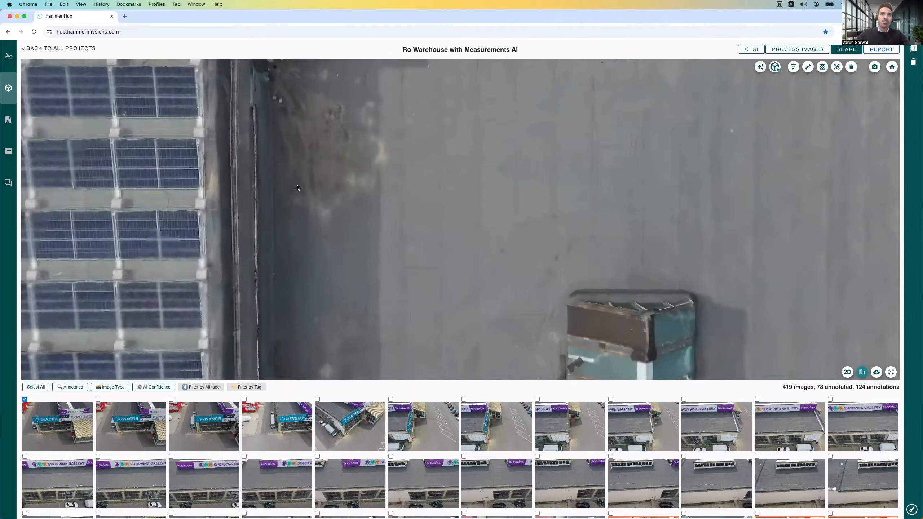
drag(309, 188, 305, 178)
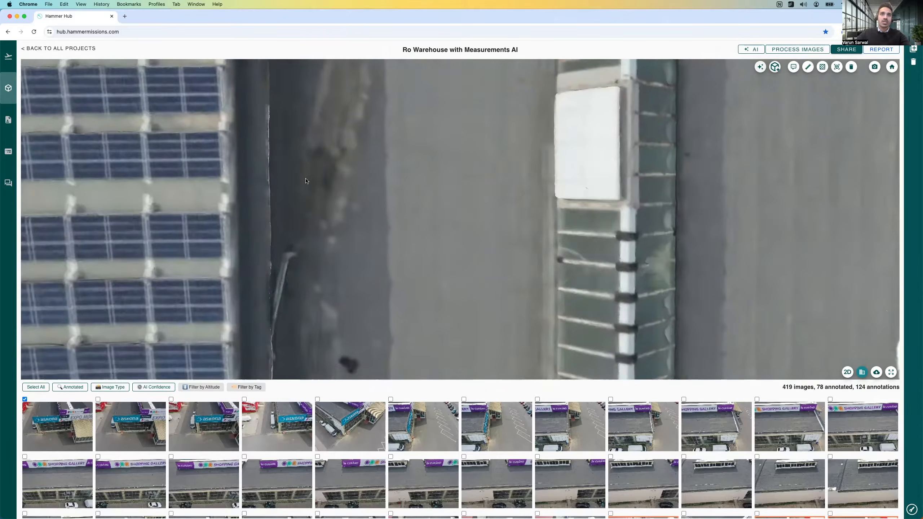
scroll(305, 177, down, 3)
scroll(317, 162, down, 4)
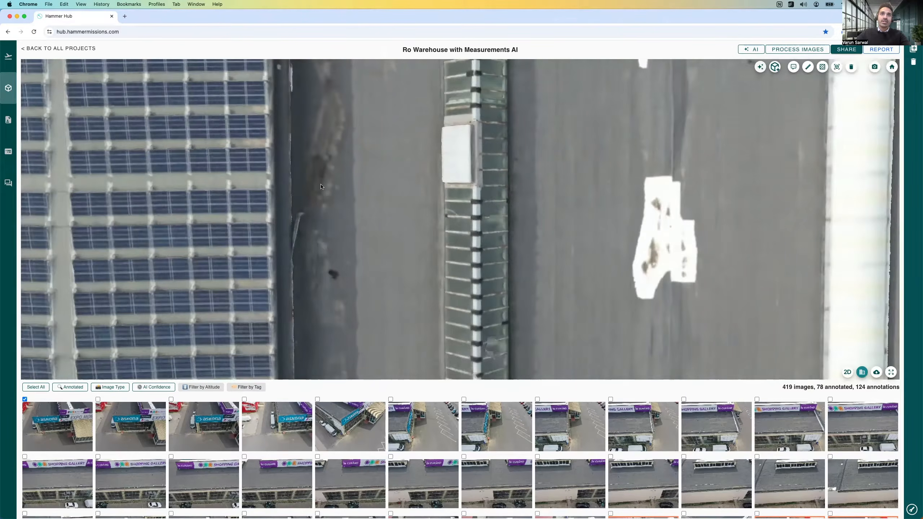
drag(286, 187, 271, 182)
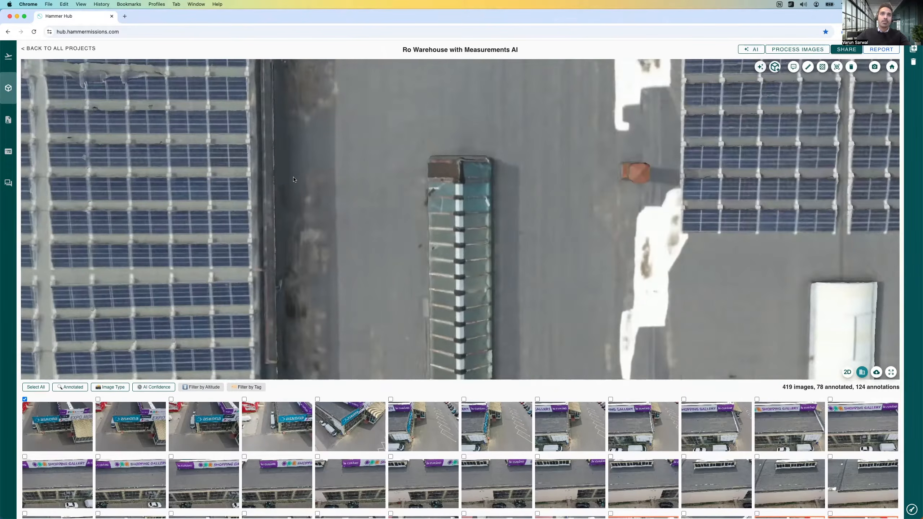
scroll(293, 177, up, 4)
scroll(293, 177, down, 2)
scroll(296, 174, down, 1)
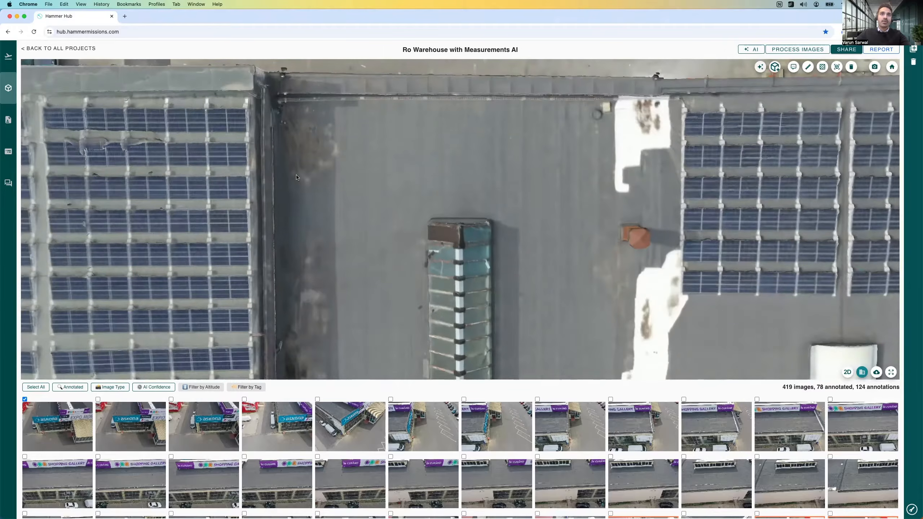
scroll(301, 196, down, 3)
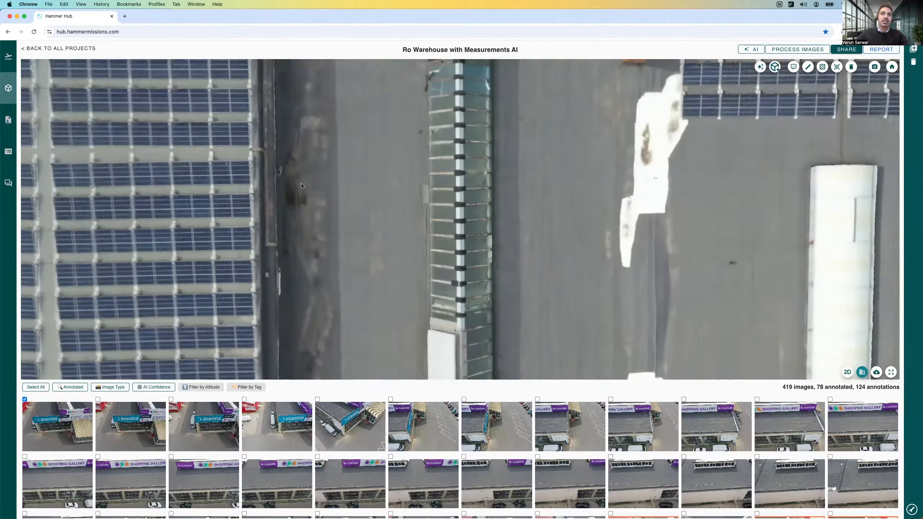
scroll(301, 186, down, 5)
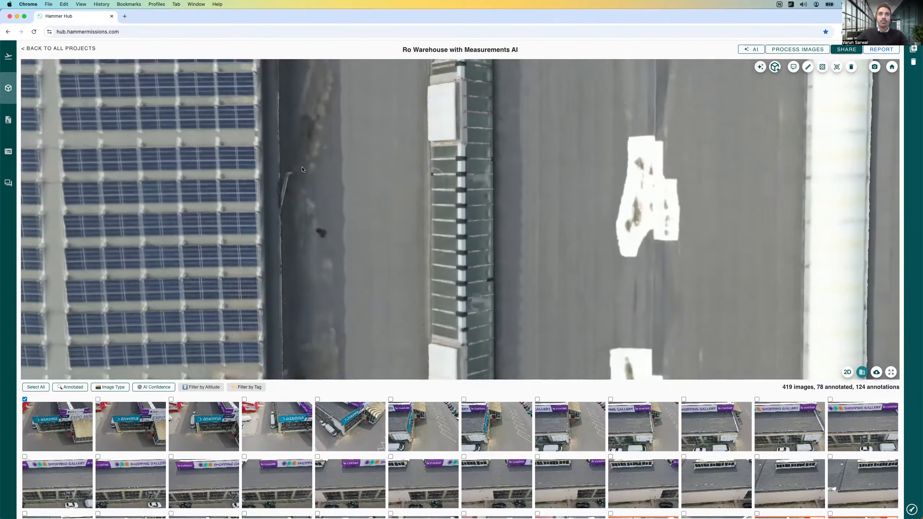
scroll(302, 164, down, 5)
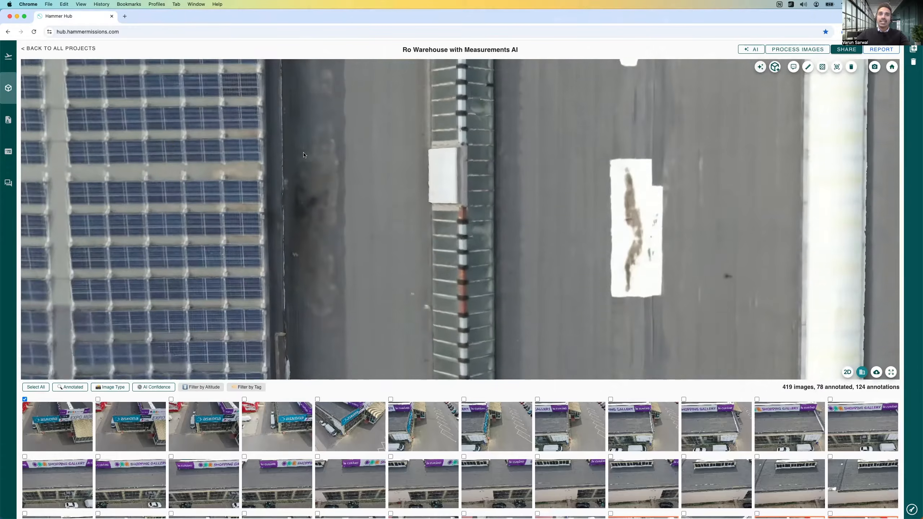
scroll(304, 156, down, 2)
scroll(308, 159, down, 5)
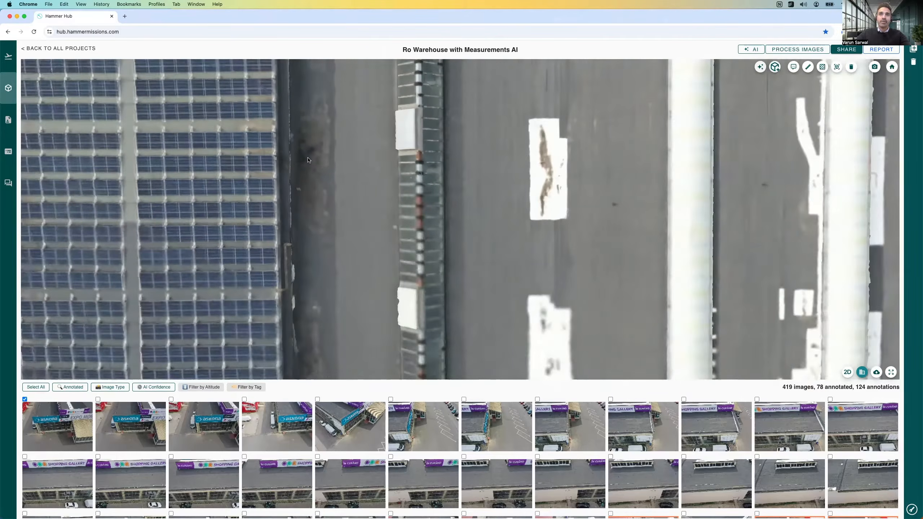
Step: Inspect the roof along the large solar array's edge, past the dividing parapet to the section with red vents and short skylights
drag(308, 159, 308, 205)
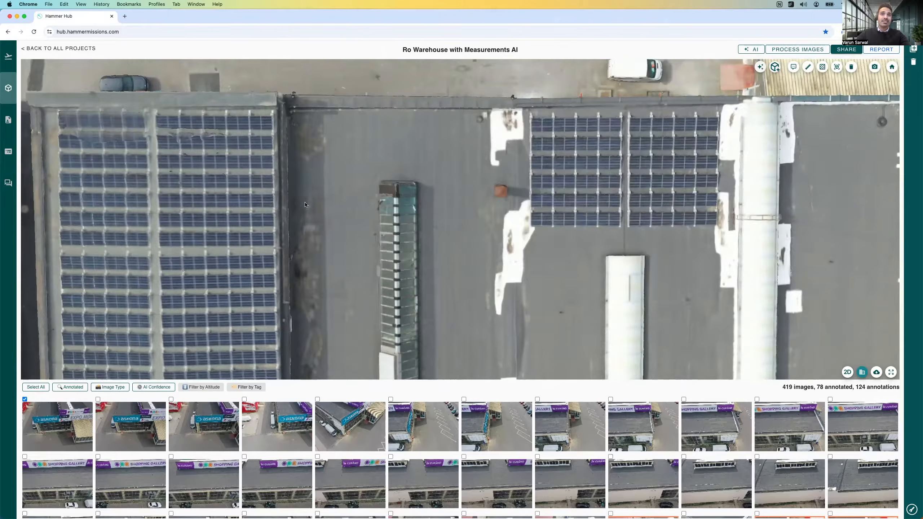
drag(305, 228, 302, 155)
drag(303, 199, 306, 149)
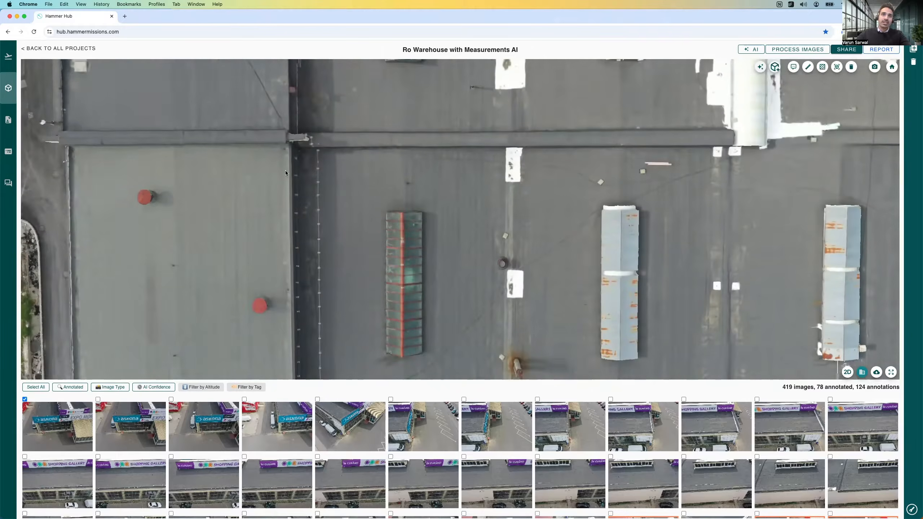
key(Up)
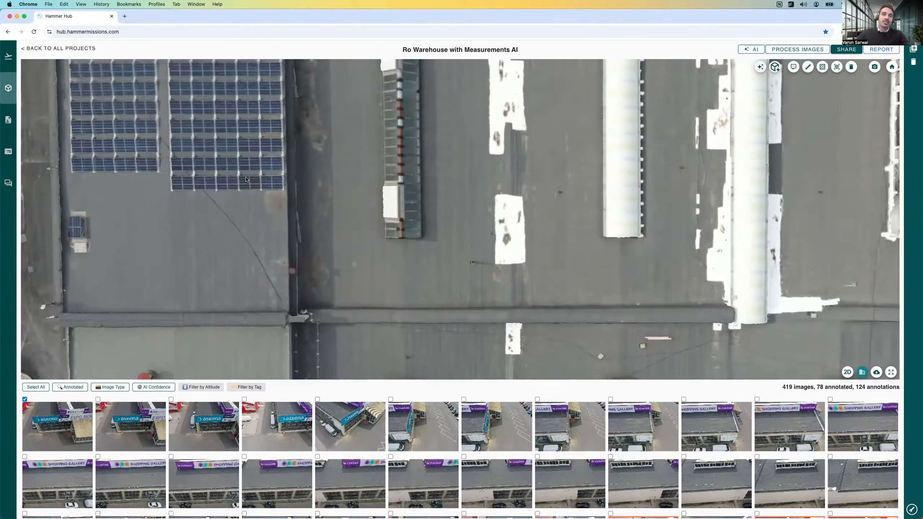
drag(222, 228, 223, 216)
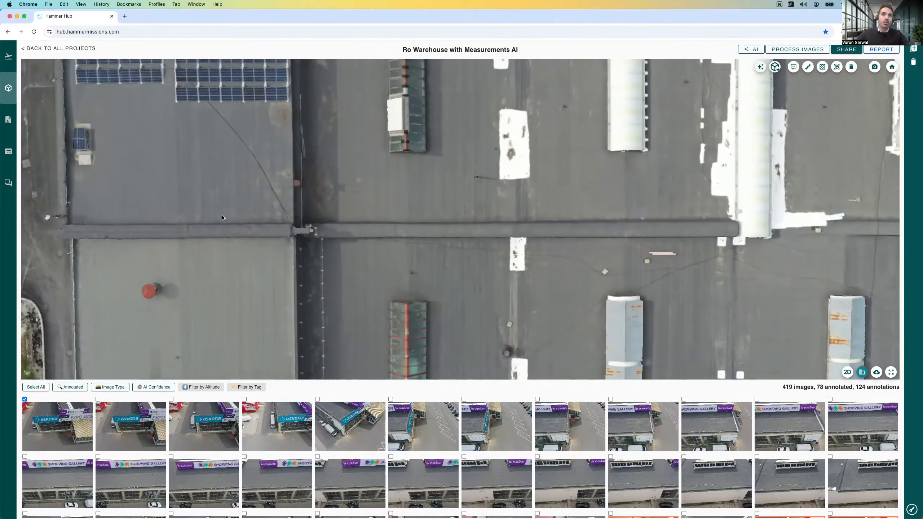
drag(284, 269, 284, 251)
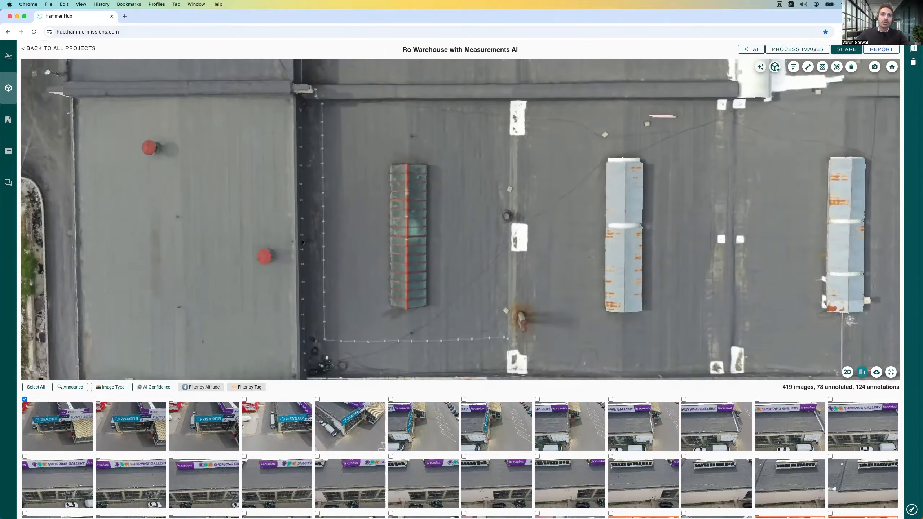
Step: Follow the stained roof strip beside the large solar array from the red-vent section to the array's far end
key(Down)
key(Up)
key(Up)
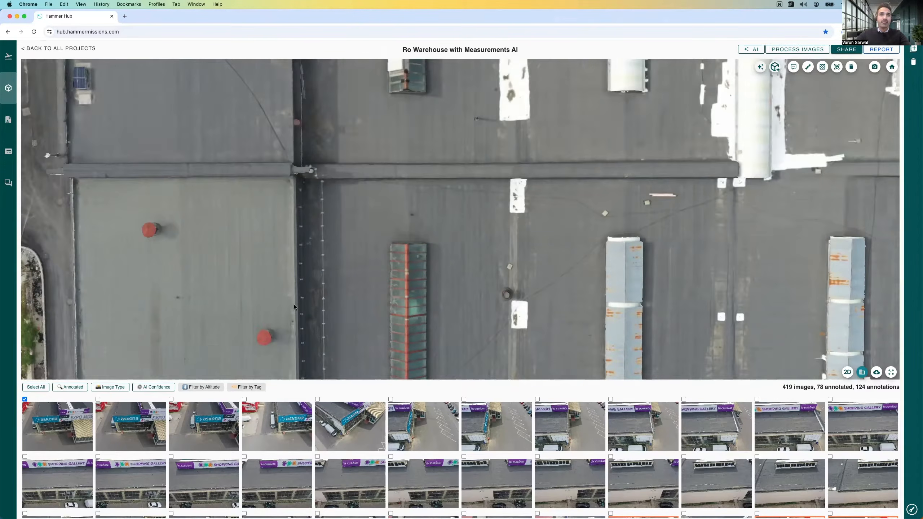
key(Up)
key(Up)
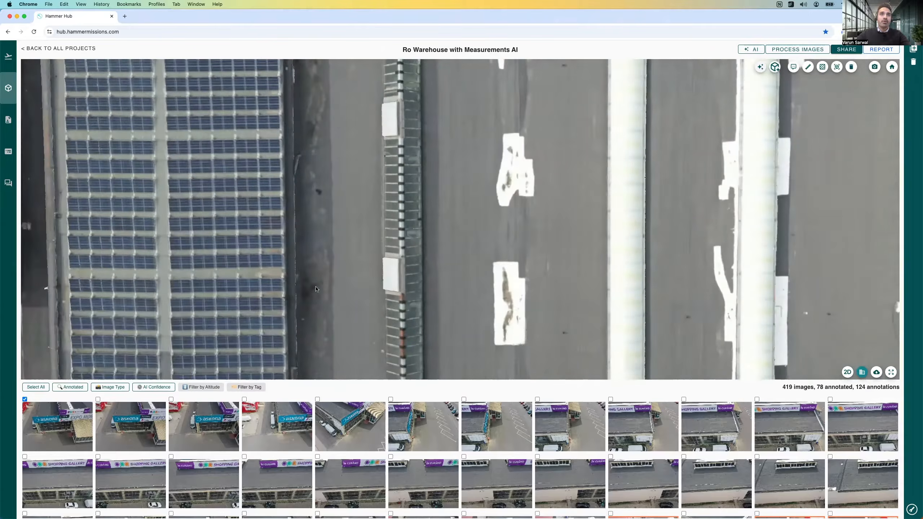
key(Up)
key(Up)
key(Up)
key(Up)
key(Up)
key(Down)
key(Down)
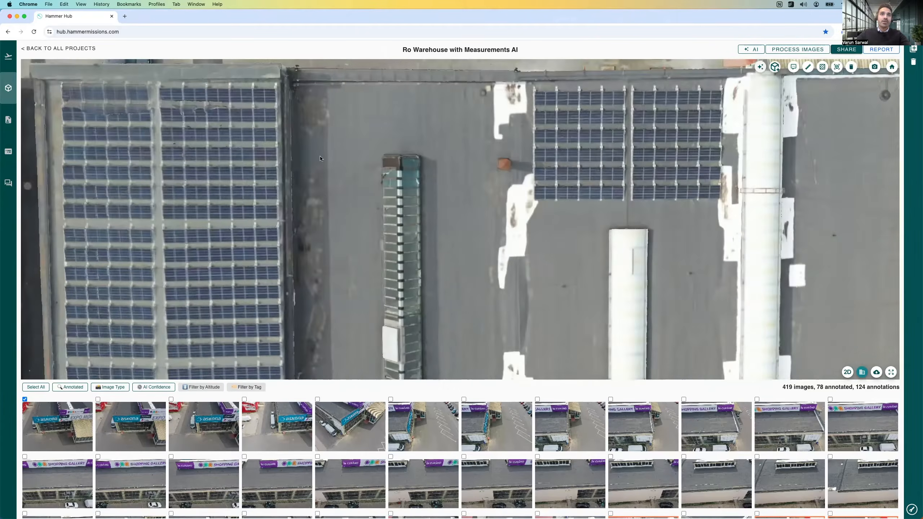
Step: Re-examine the dark stains between the large solar array and the long glazed skylight, up to the roof's far parapet
key(Down)
key(Down)
key(Down)
key(Down)
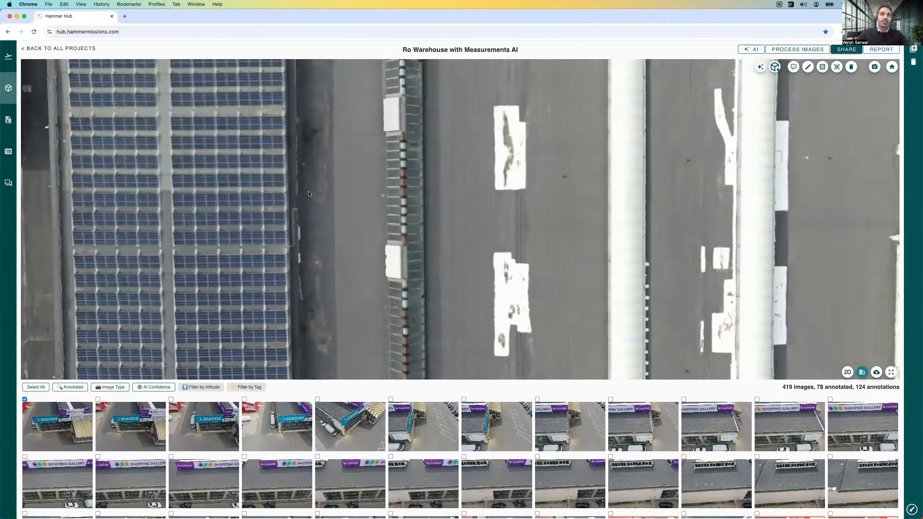
key(Up)
key(Up)
key(Up)
key(Up)
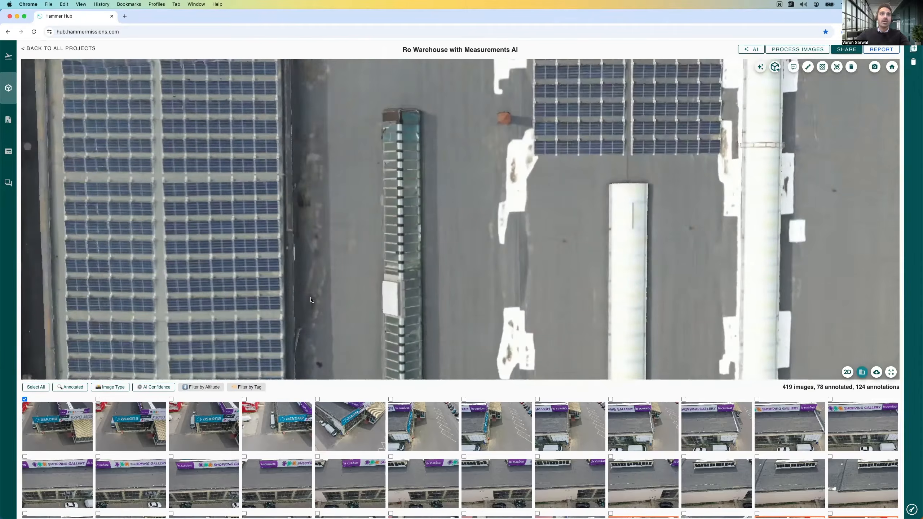
scroll(310, 286, down, 3)
scroll(311, 284, up, 2)
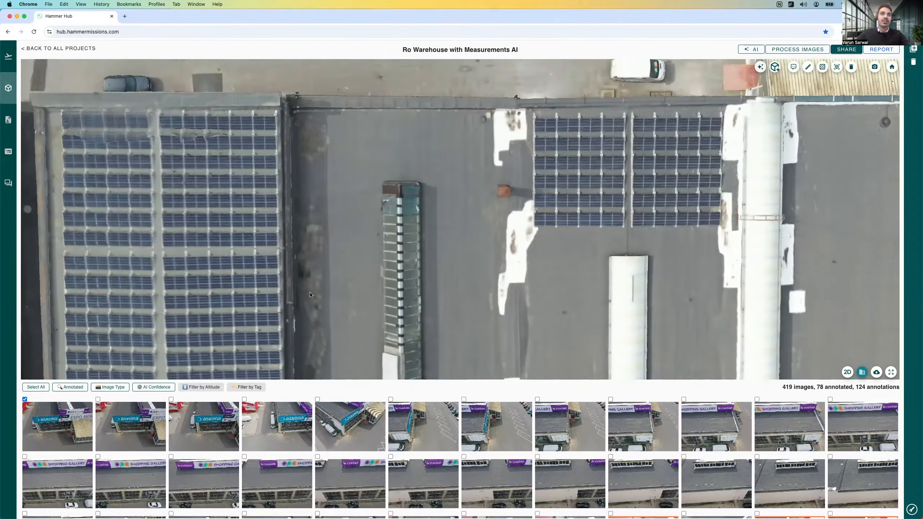
scroll(311, 282, down, 1)
scroll(312, 281, down, 1)
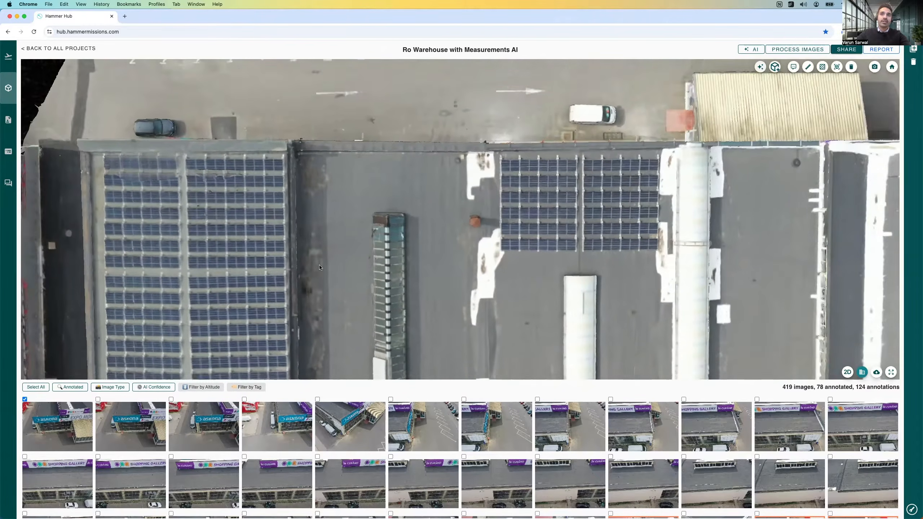
Step: Inspect the short metal skylights beyond the dividing parapet and the roof between them for rust at close range
key(Down)
key(Down)
key(Down)
key(Down)
drag(318, 253, 301, 146)
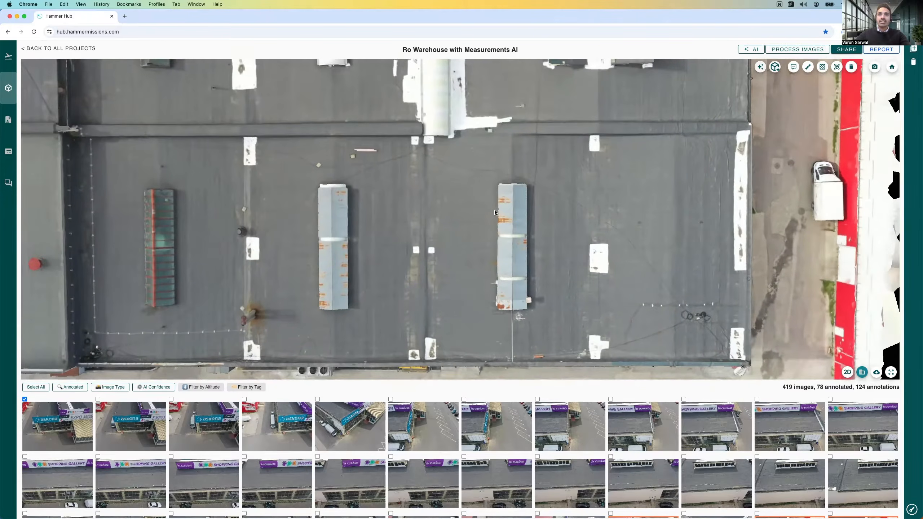
scroll(495, 210, up, 6)
scroll(496, 222, down, 2)
drag(496, 222, 480, 247)
key(Down)
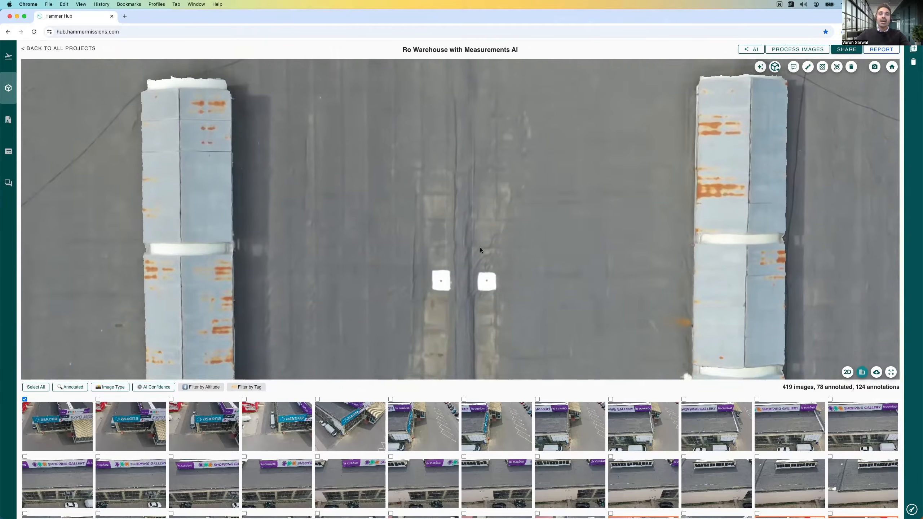
scroll(319, 238, left, 4)
scroll(307, 234, down, 2)
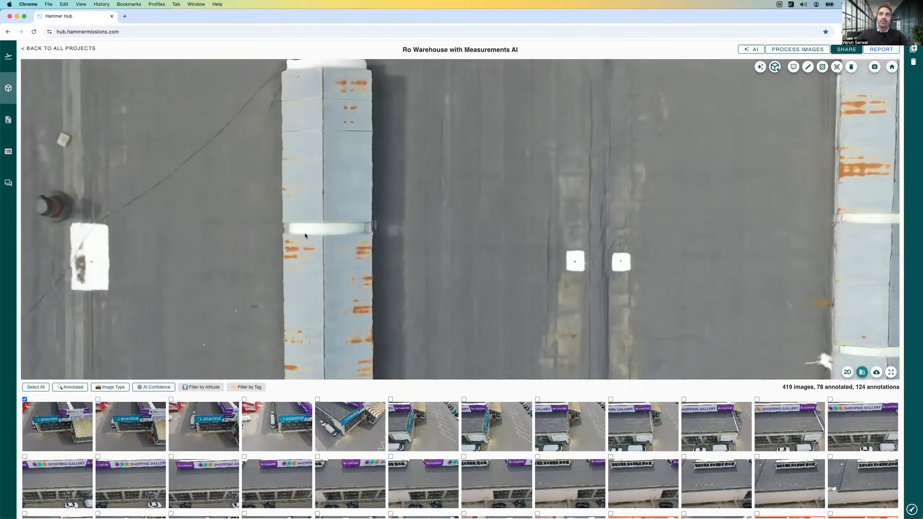
scroll(300, 234, right, 7)
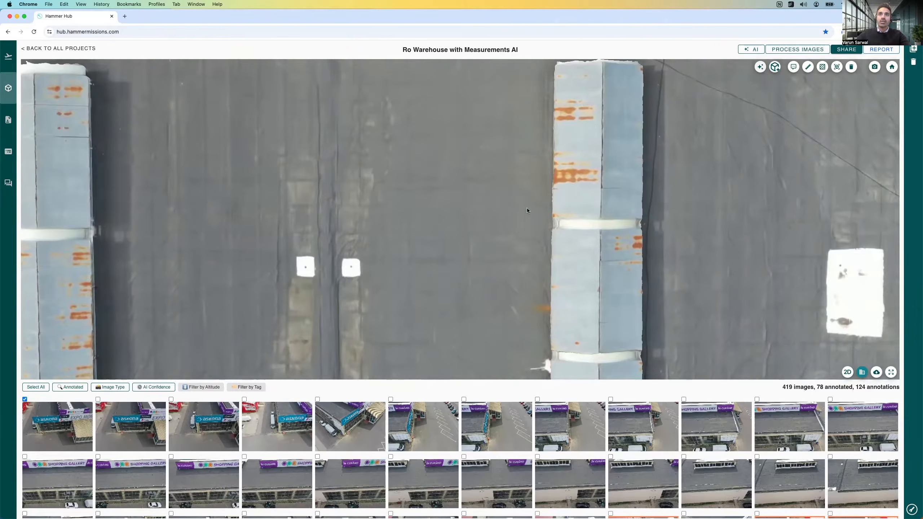
Step: Open source photo DJI_0708 from the roof beside the rusted skylight and compare its detail with the model
click(512, 219)
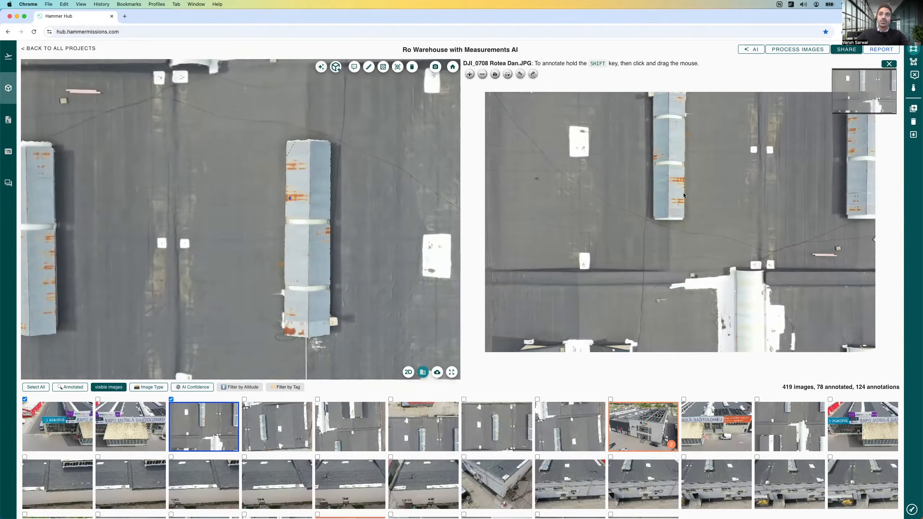
scroll(686, 147, up, 10)
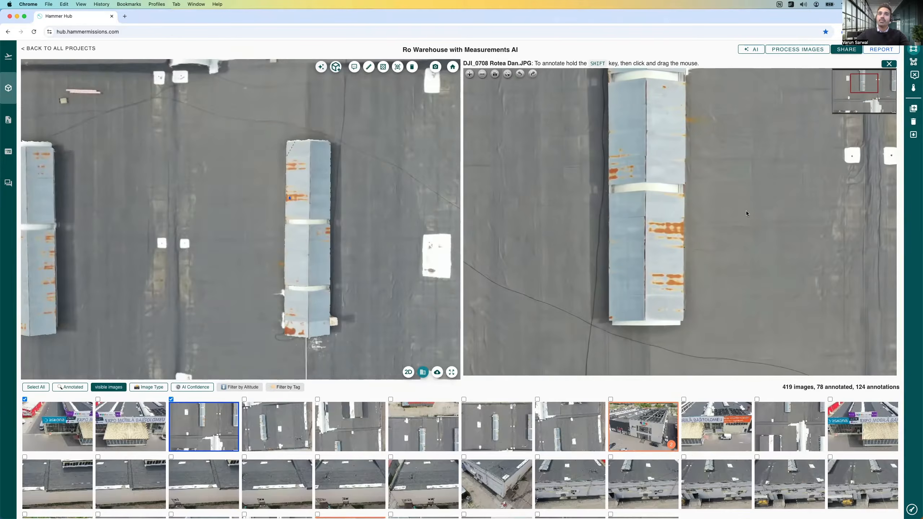
drag(737, 212, 606, 229)
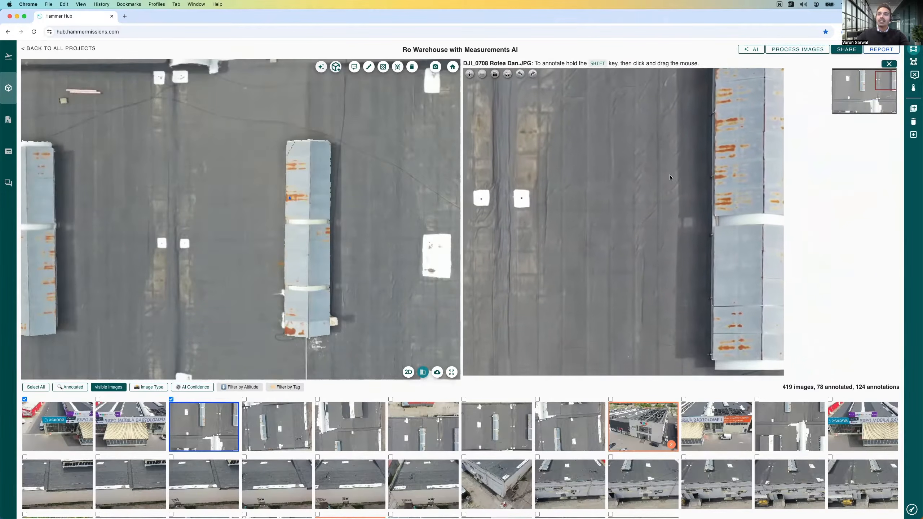
drag(830, 208, 837, 185)
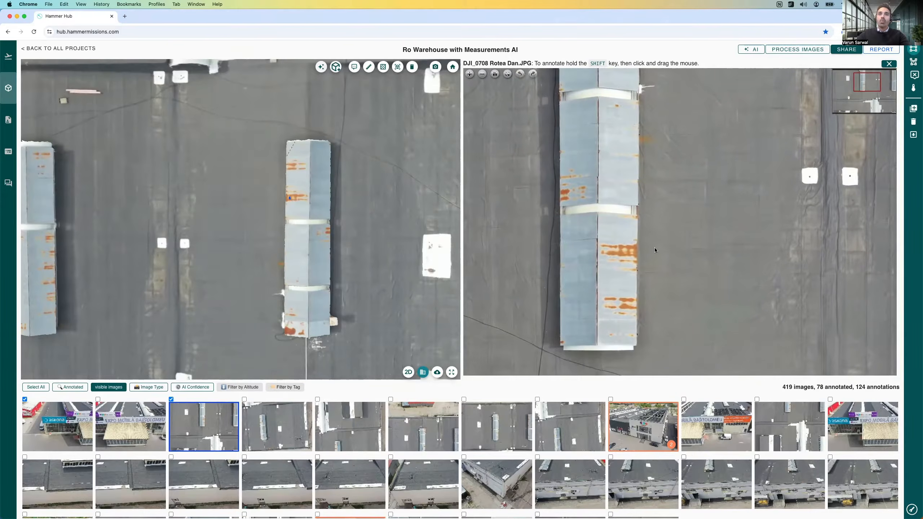
scroll(657, 255, down, 5)
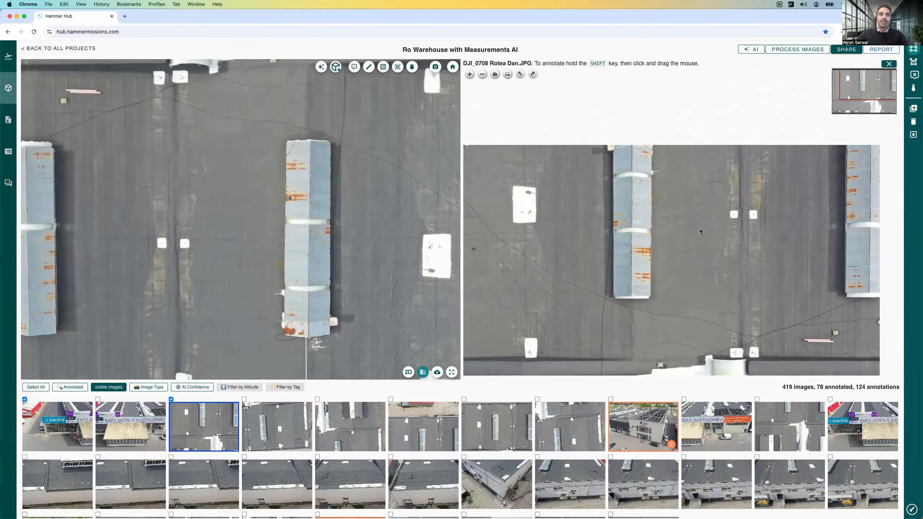
scroll(382, 236, down, 6)
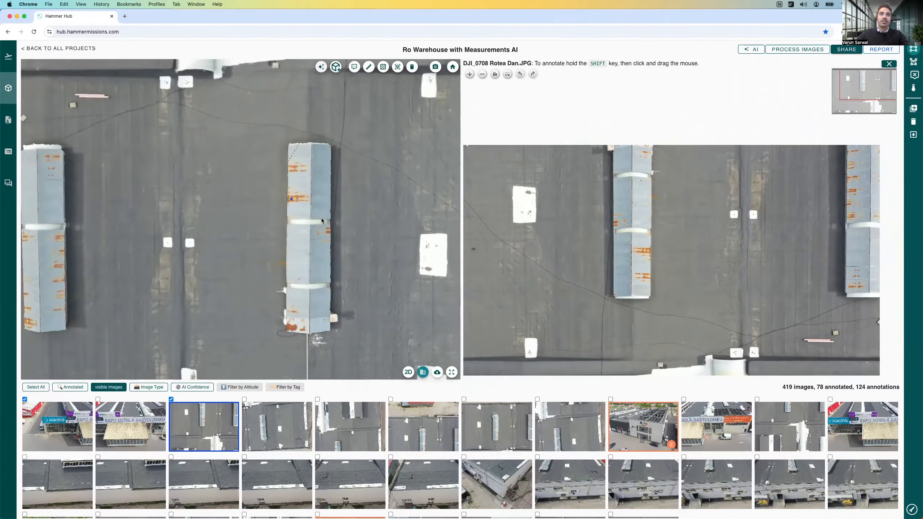
scroll(331, 195, down, 3)
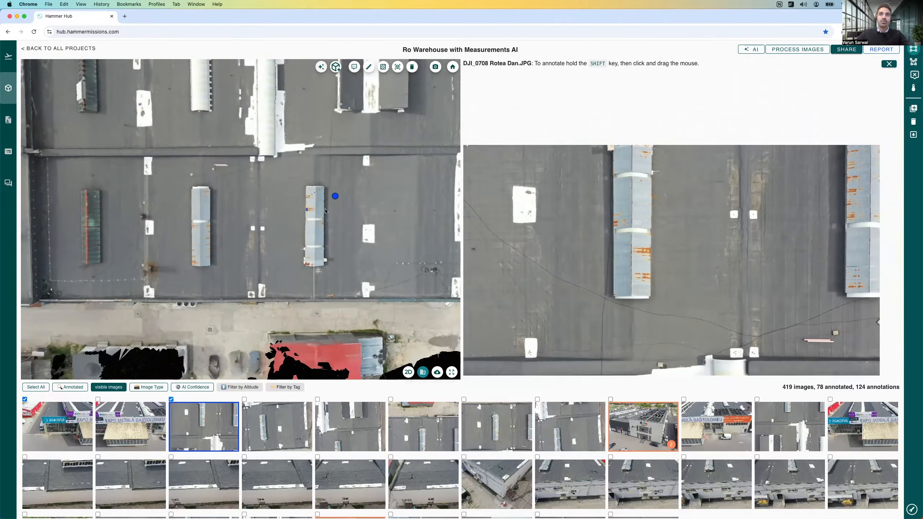
Step: Rotate the source photo to match the model's orientation and examine the skylight's rust patches at close range
mouse_move(764, 221)
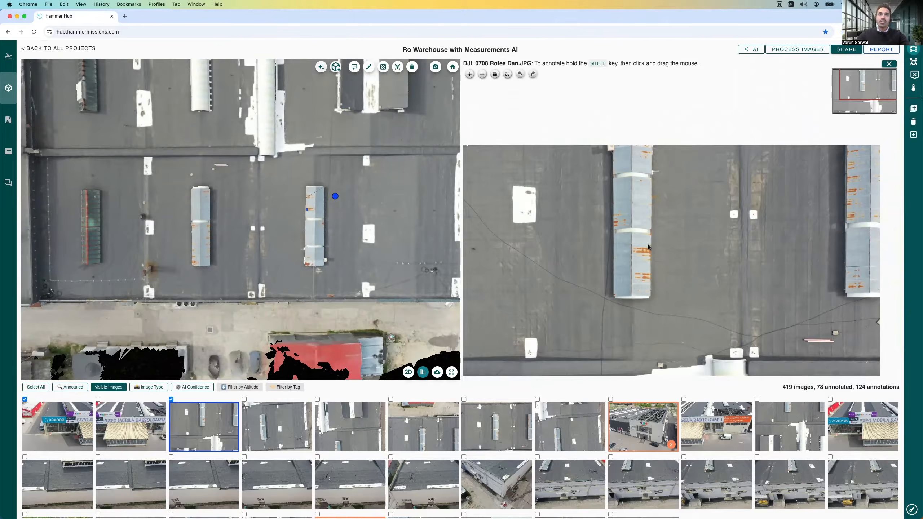
scroll(641, 246, up, 6)
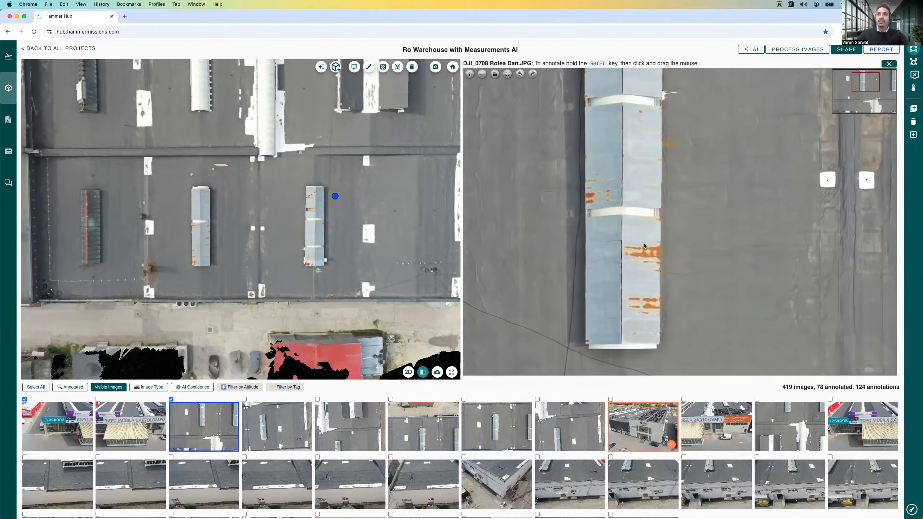
scroll(642, 250, up, 5)
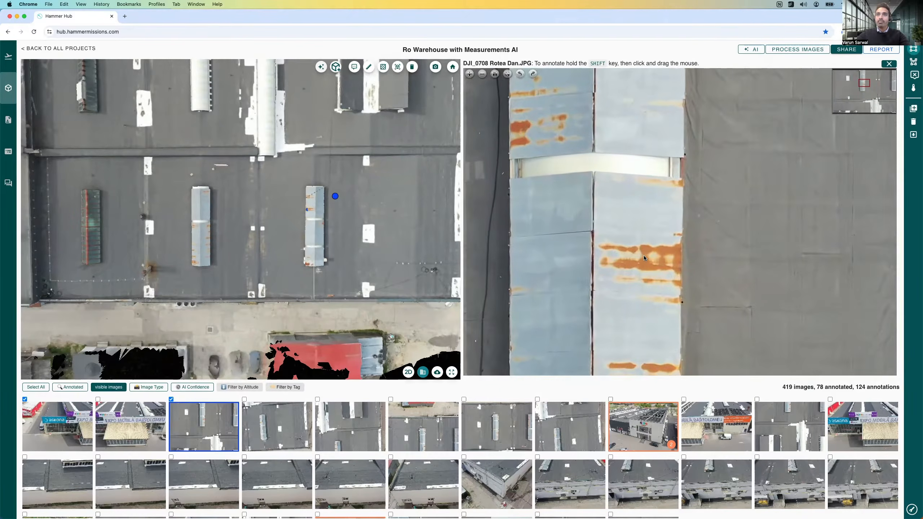
scroll(644, 258, down, 10)
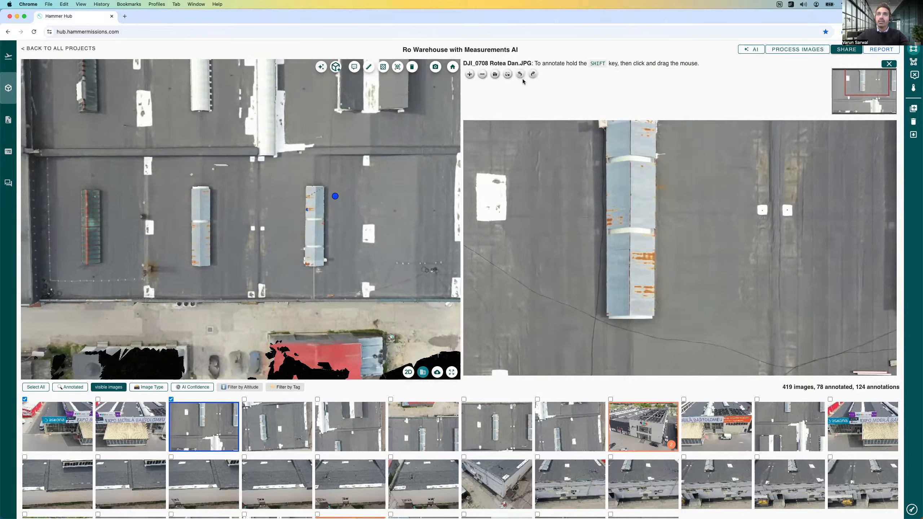
click(519, 75)
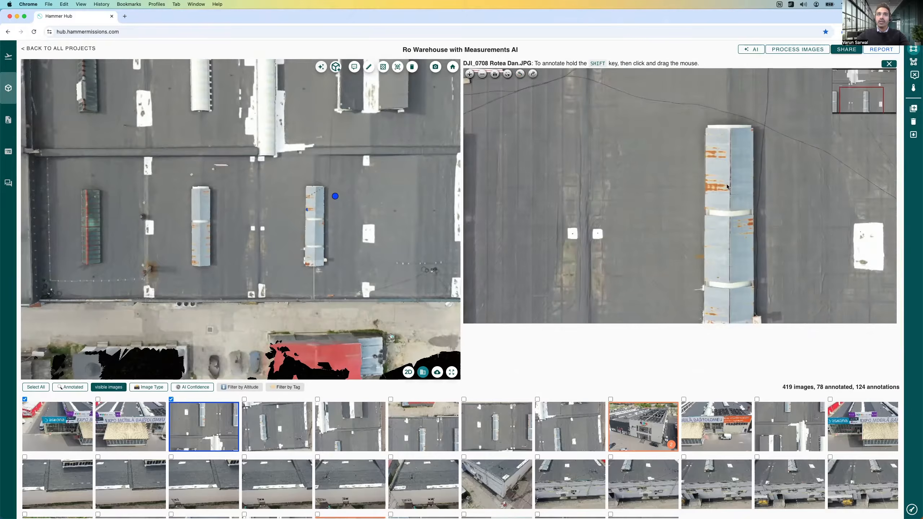
scroll(726, 177, up, 8)
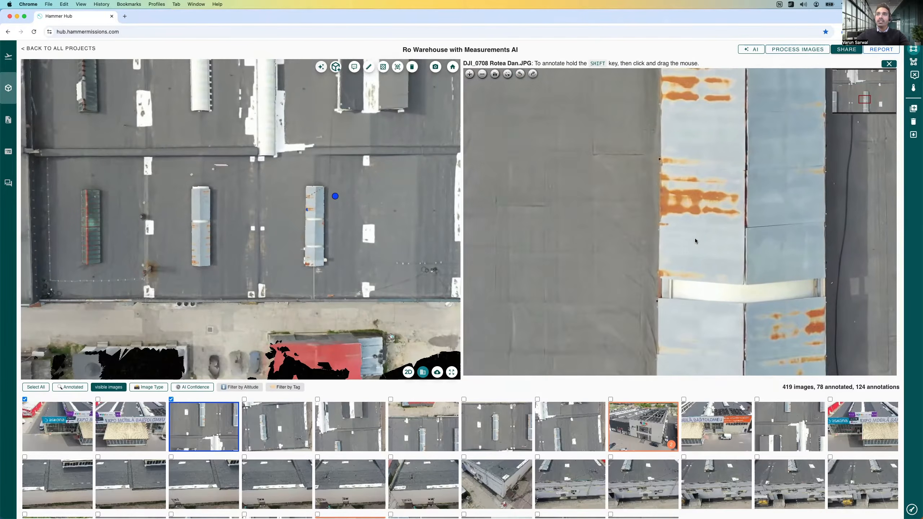
drag(653, 285, 632, 311)
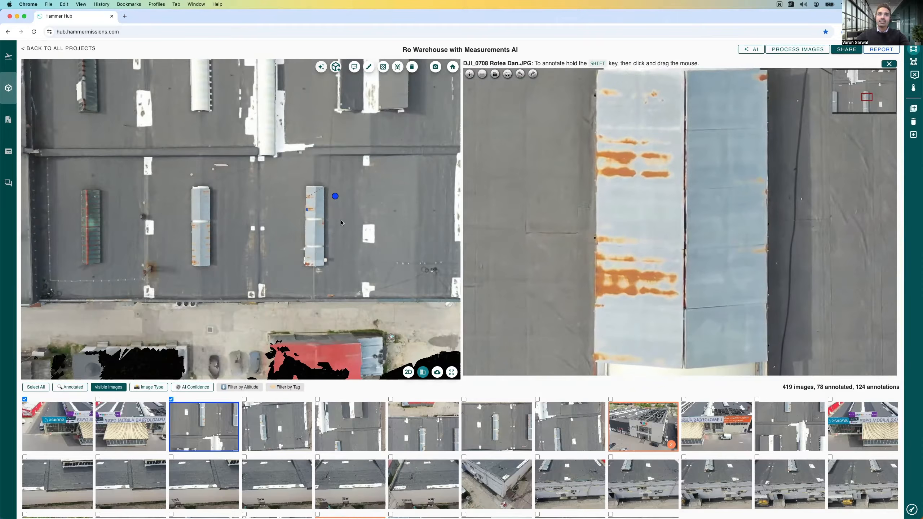
Step: Mark the largest rust patch on the skylight's end section in the photo with a rectangular annotation tagged "rust"
scroll(659, 228, down, 4)
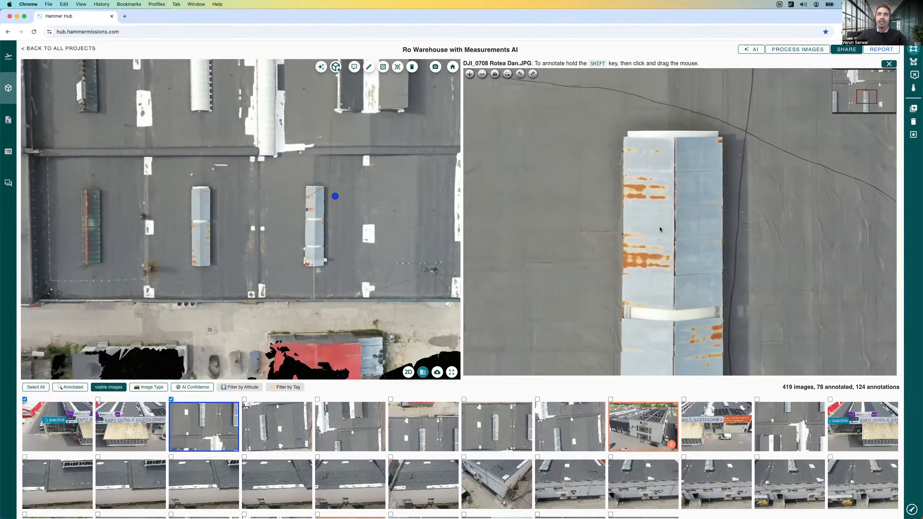
scroll(660, 229, down, 2)
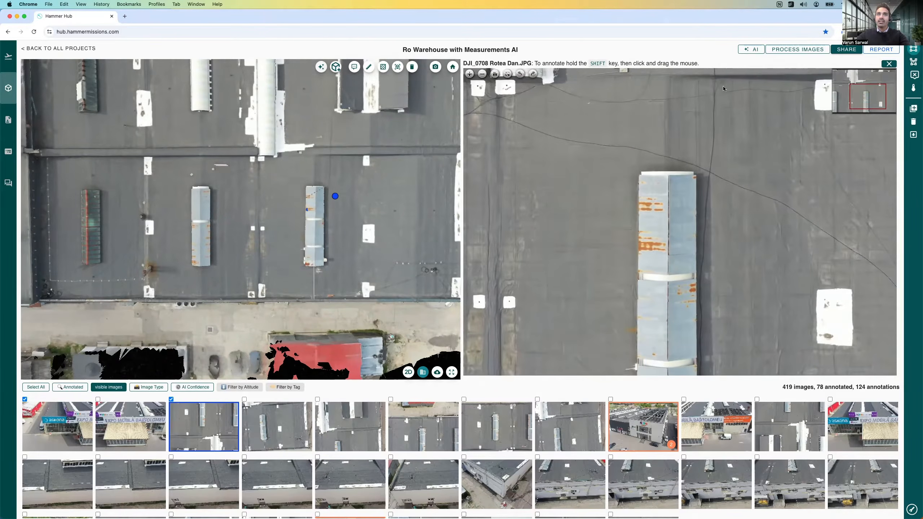
scroll(336, 185, up, 5)
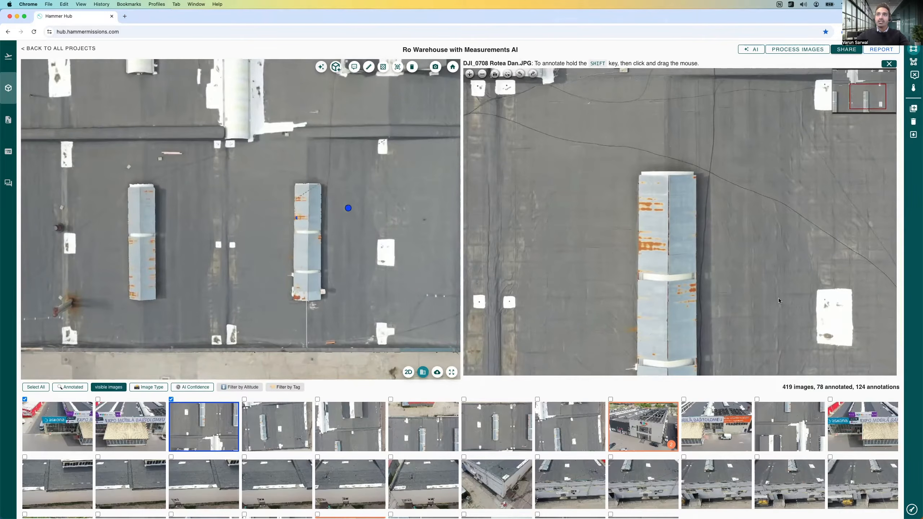
scroll(653, 225, up, 5)
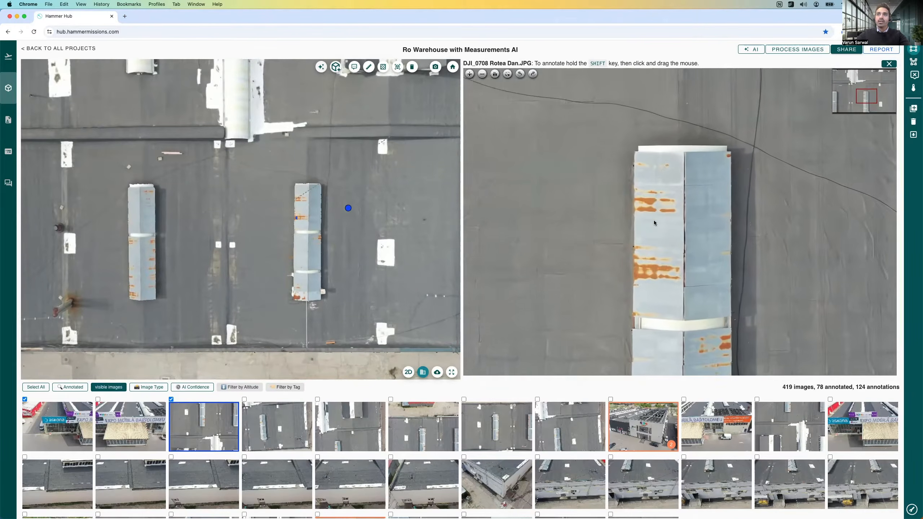
drag(654, 220, 654, 184)
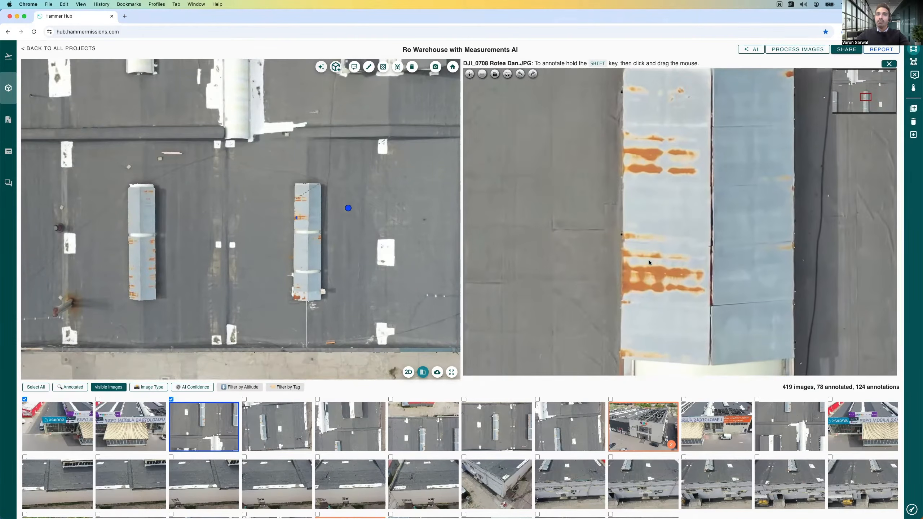
drag(612, 233, 708, 307)
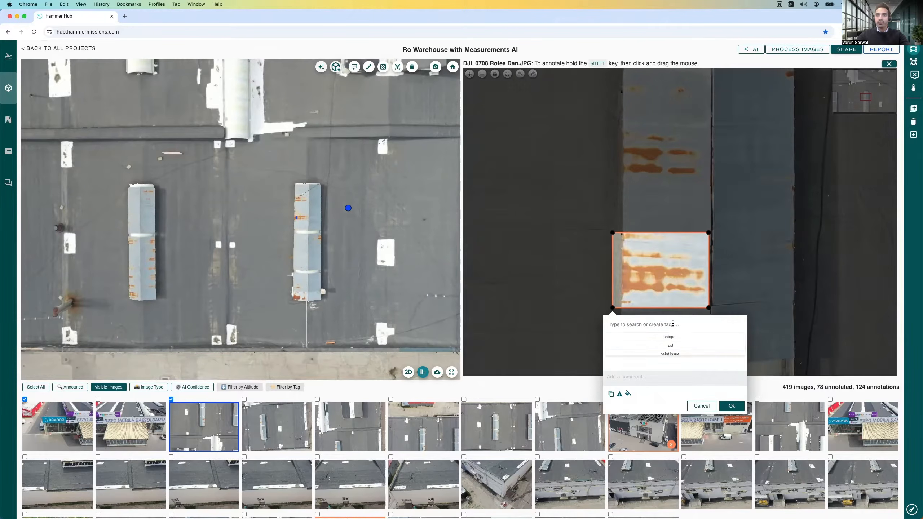
click(671, 346)
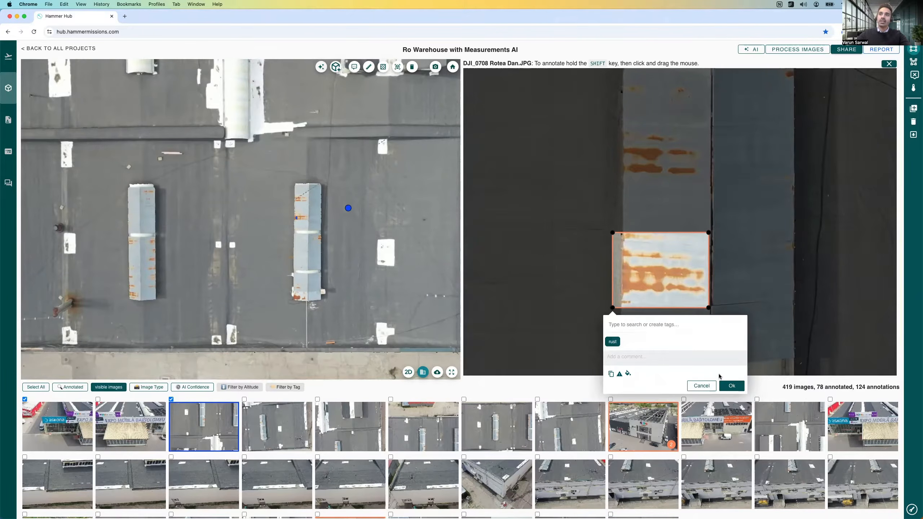
click(730, 386)
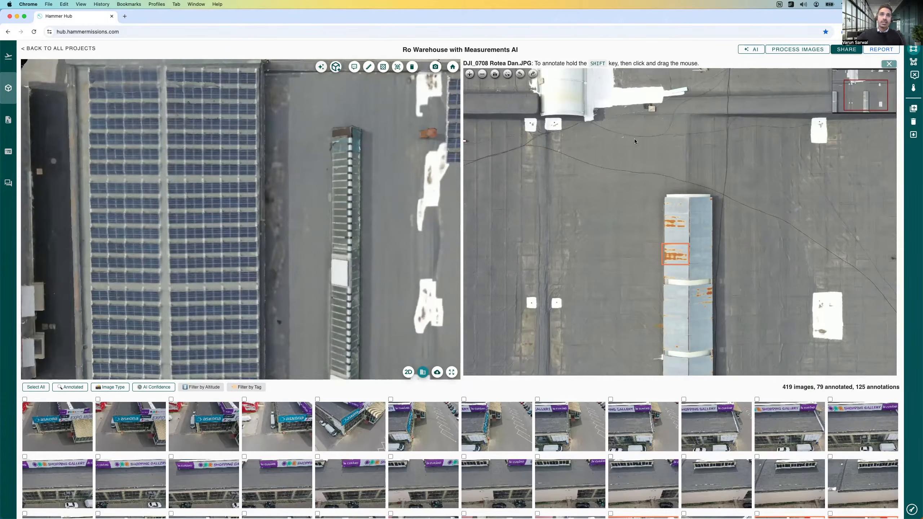
Step: Close the source photo and open the Hamlet AI model tools for the project
key(Escape)
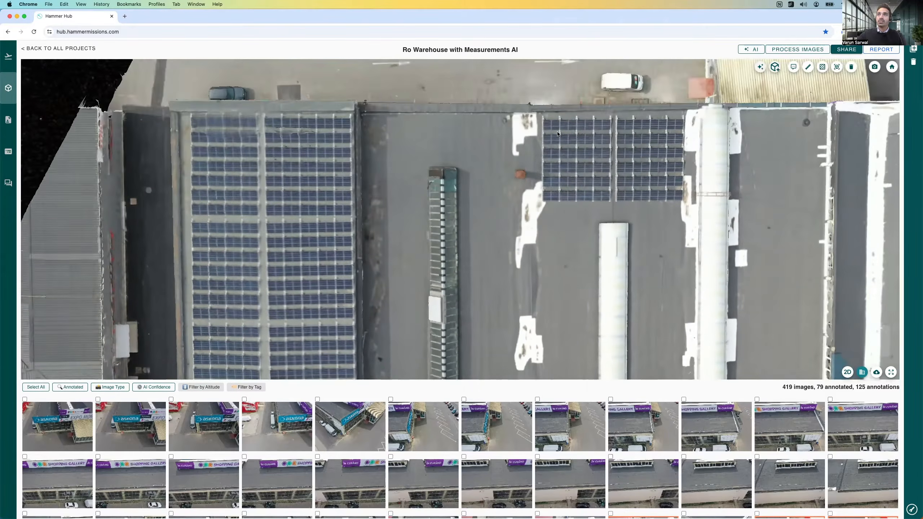
click(749, 50)
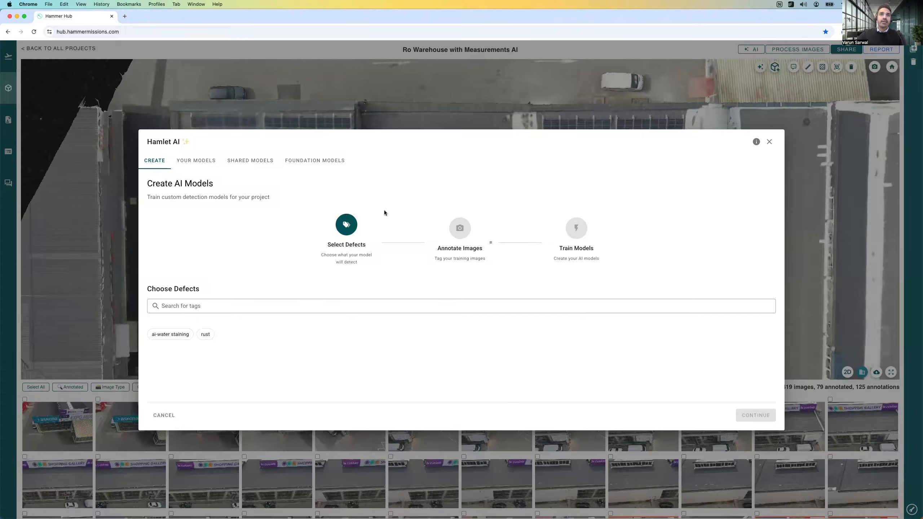
Step: Search your models for "water" and run the Water Staining model on the project images, acknowledging the annotation notice
click(202, 167)
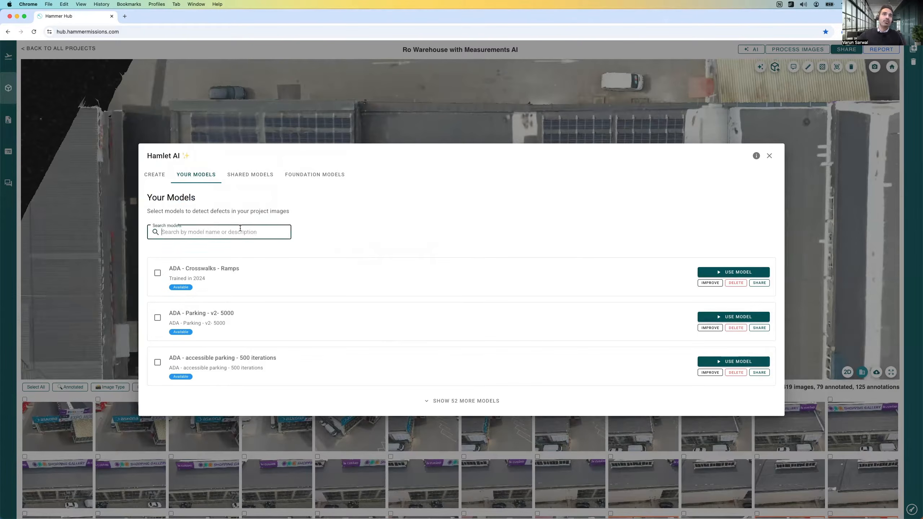
text(wat)
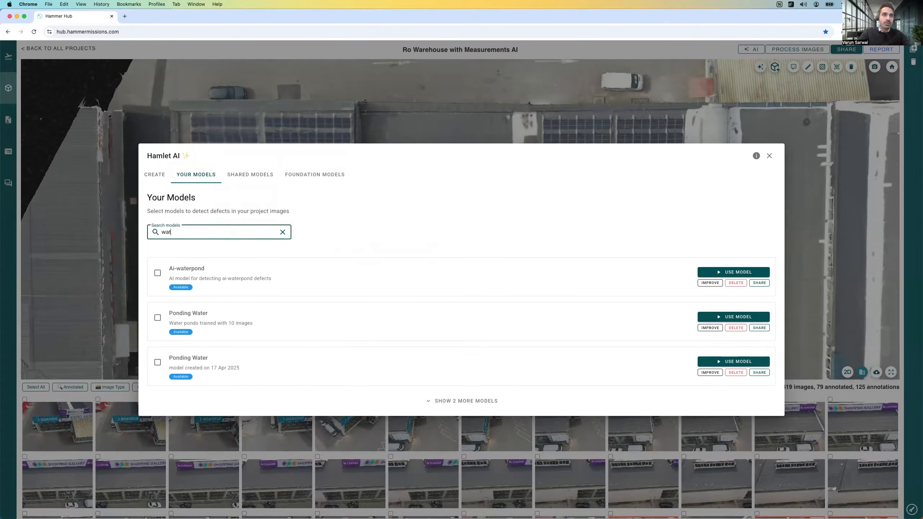
text(er)
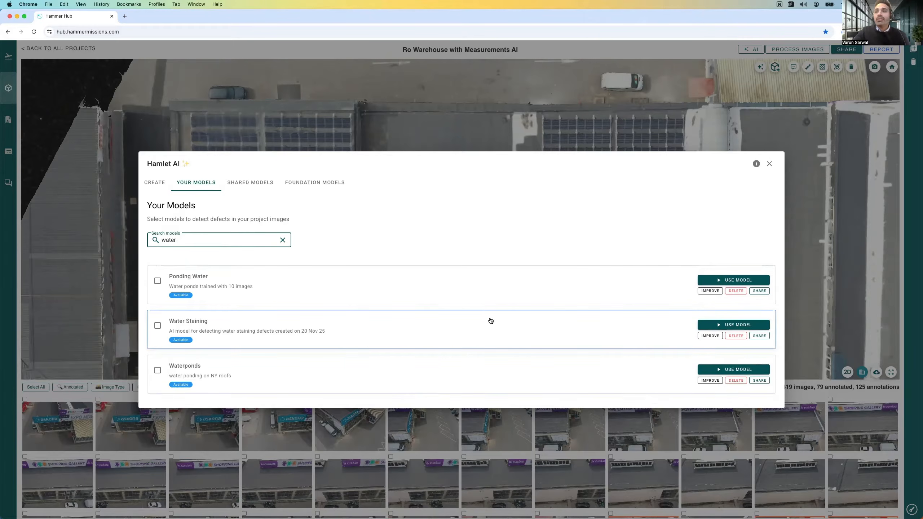
click(723, 327)
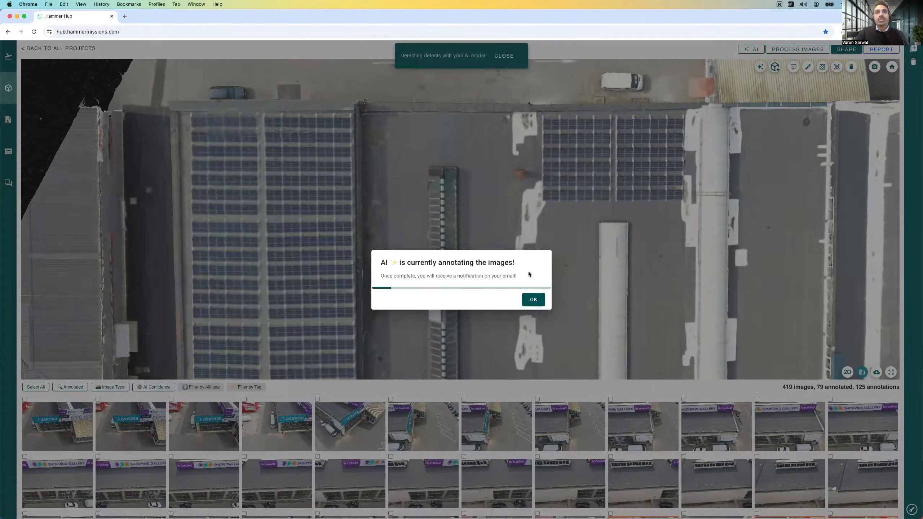
click(533, 300)
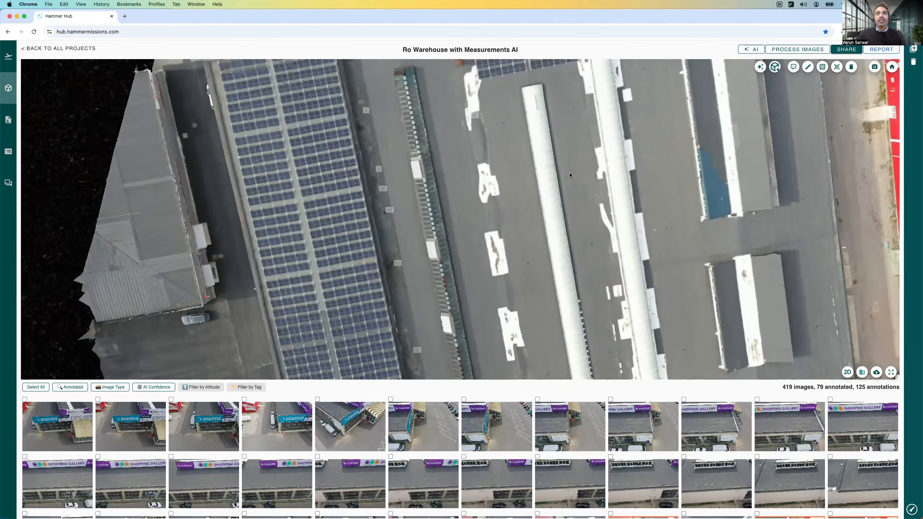
Step: Display the AI defect labels on the 3D roof model and open the source photo behind label 4 beside the large solar array
drag(569, 172, 547, 145)
drag(497, 172, 513, 275)
scroll(479, 155, up, 5)
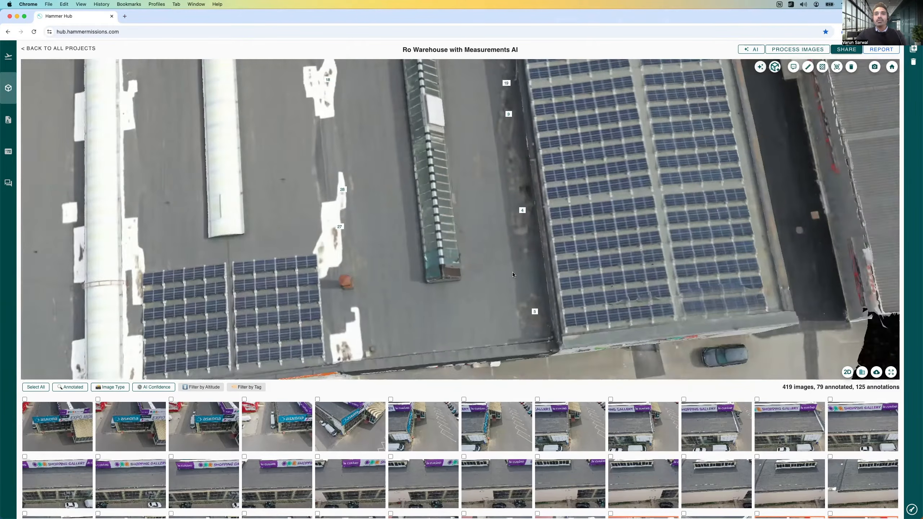
drag(507, 192, 506, 124)
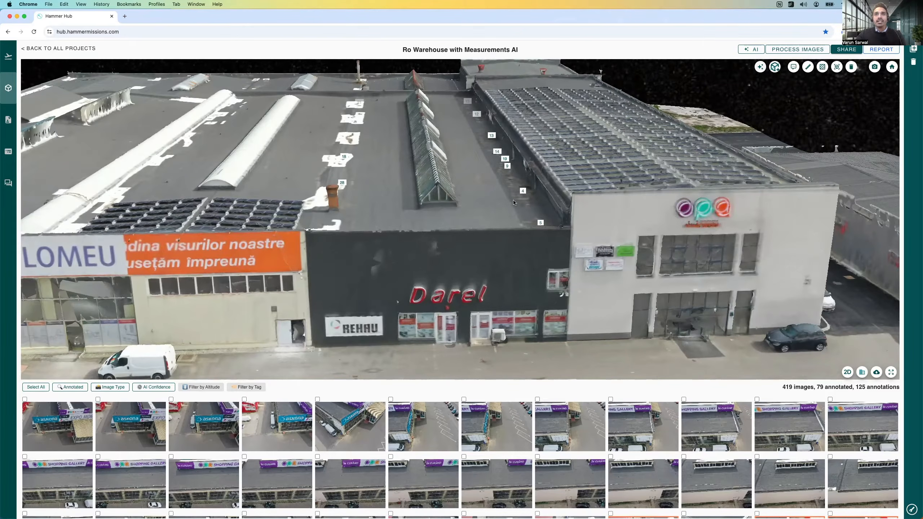
scroll(489, 199, up, 3)
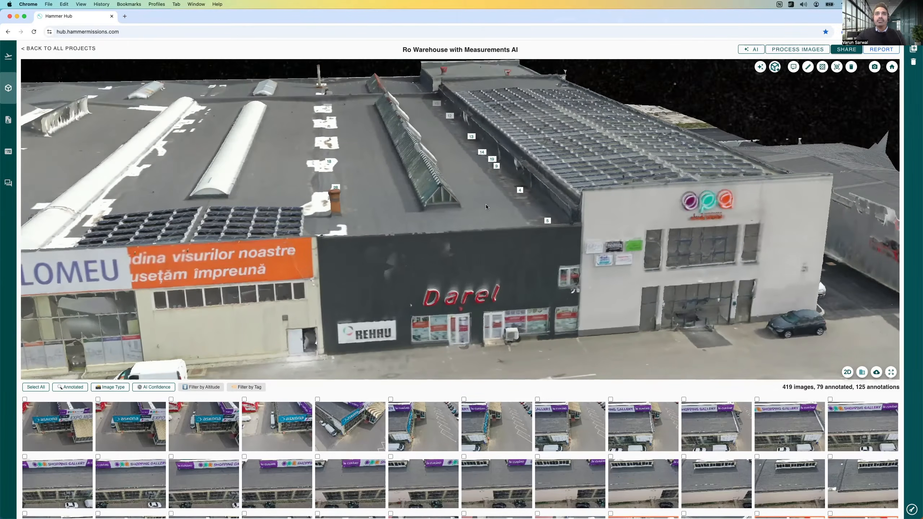
scroll(499, 208, up, 2)
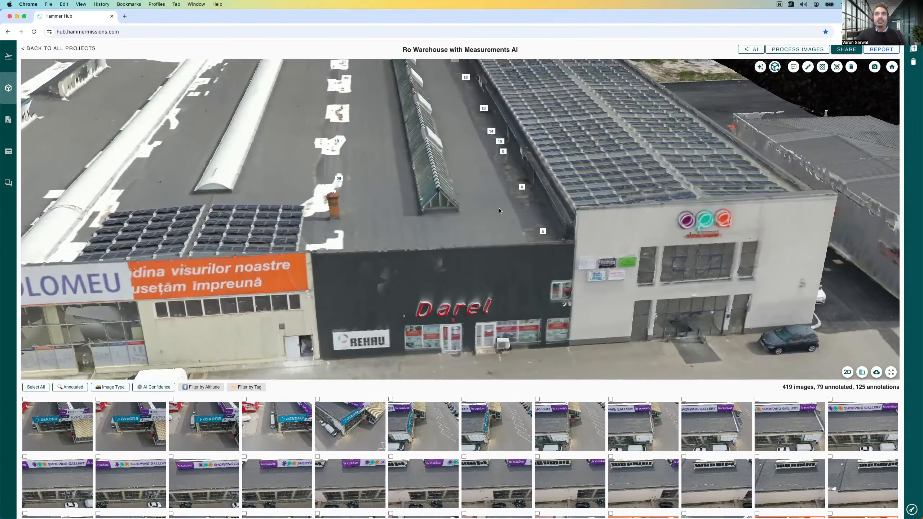
click(520, 187)
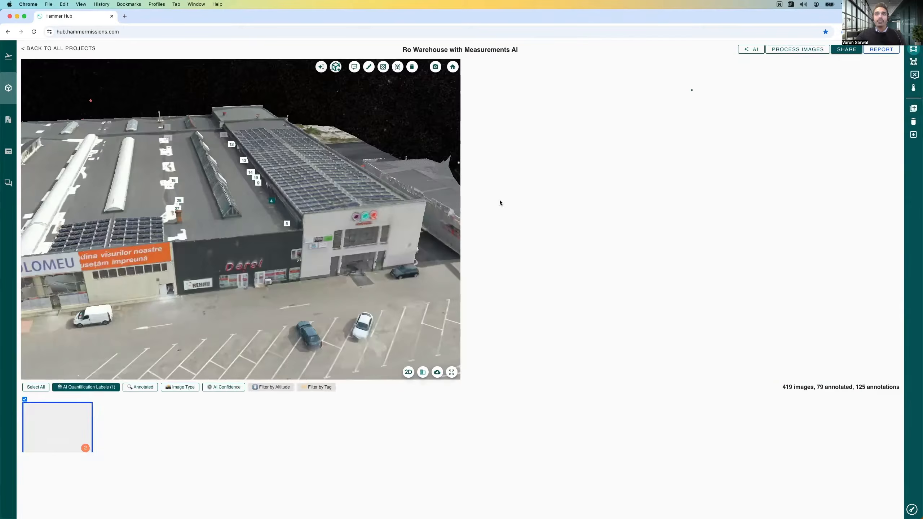
Step: Examine the two AI water-staining outlines in photo DJI_0763 at close range, closing the annotation details to see the stains
click(534, 104)
scroll(542, 105, up, 9)
drag(620, 142, 657, 188)
scroll(650, 208, down, 3)
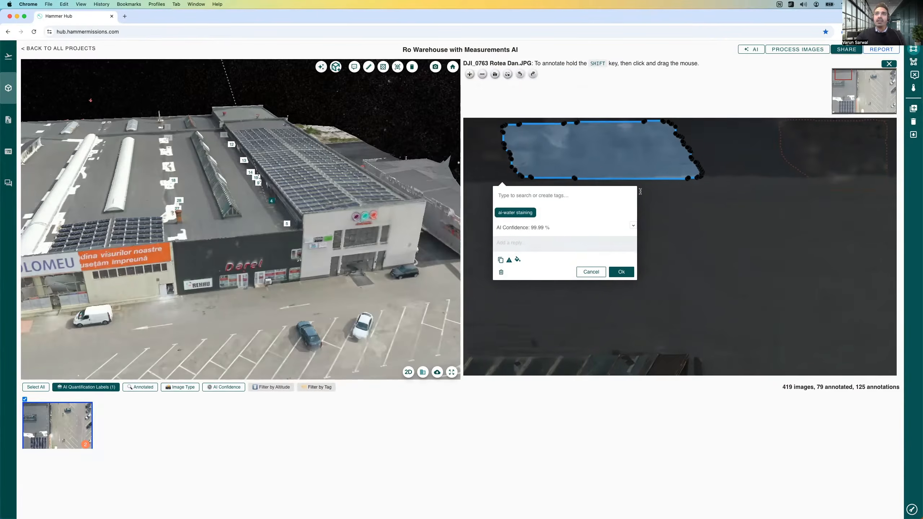
scroll(628, 210, down, 2)
click(647, 274)
drag(595, 219, 590, 232)
drag(642, 206, 661, 218)
drag(799, 189, 712, 199)
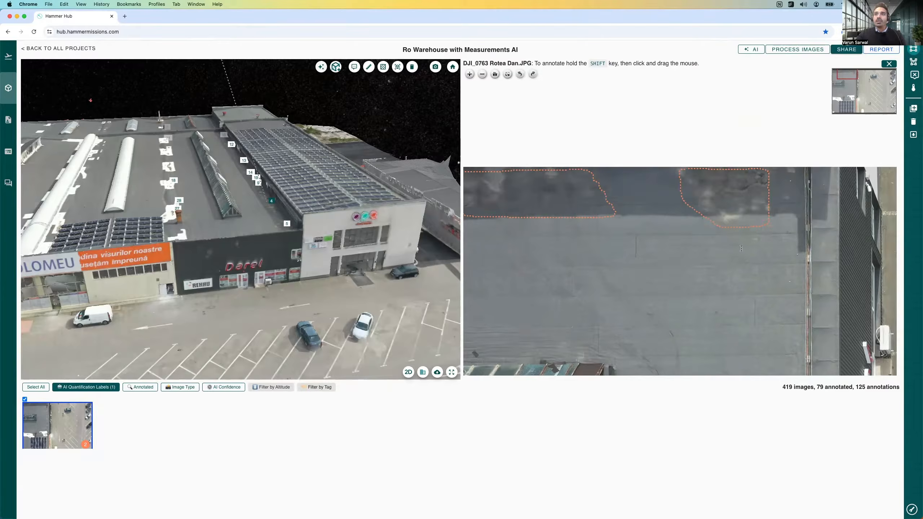
click(712, 198)
click(756, 322)
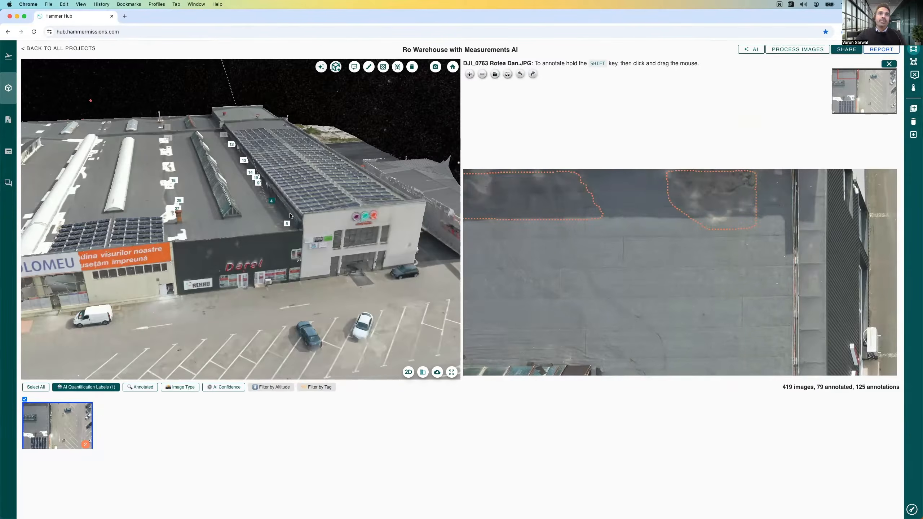
Step: Open the photo behind label 13 along the solar array's edge and inspect its water-staining outlines without the annotation details
drag(290, 214, 328, 223)
drag(236, 234, 319, 229)
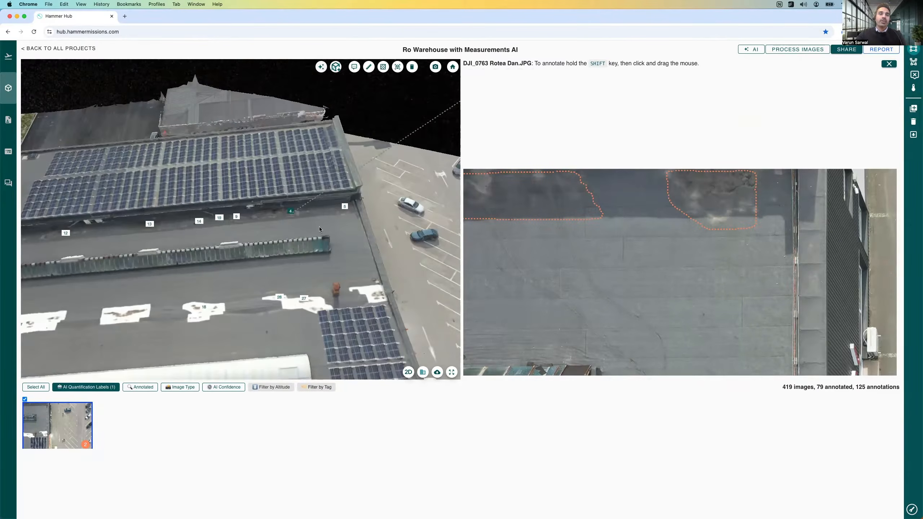
click(224, 220)
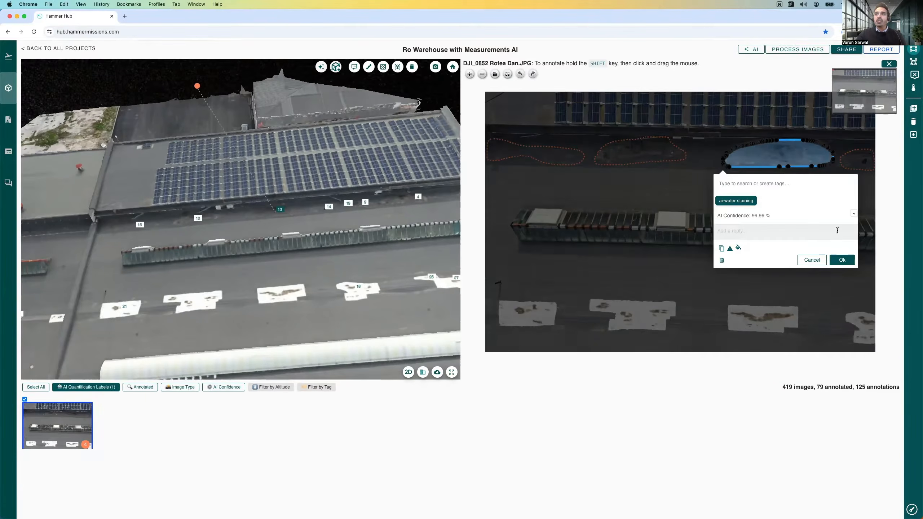
click(842, 259)
drag(599, 163, 634, 158)
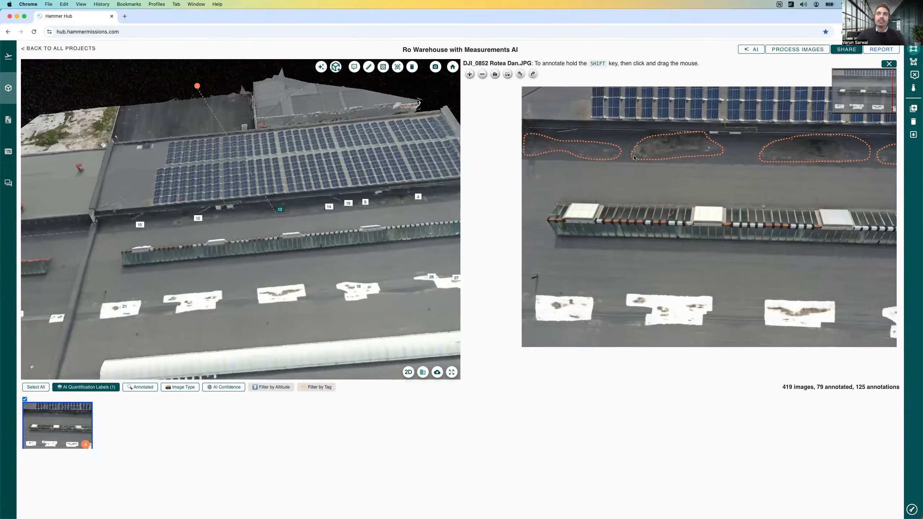
Step: Review the labels along the roof and open the photo behind label 28 on the white patches near the small solar array
mouse_move(328, 199)
mouse_down()
mouse_move(340, 195)
mouse_move(332, 192)
mouse_up()
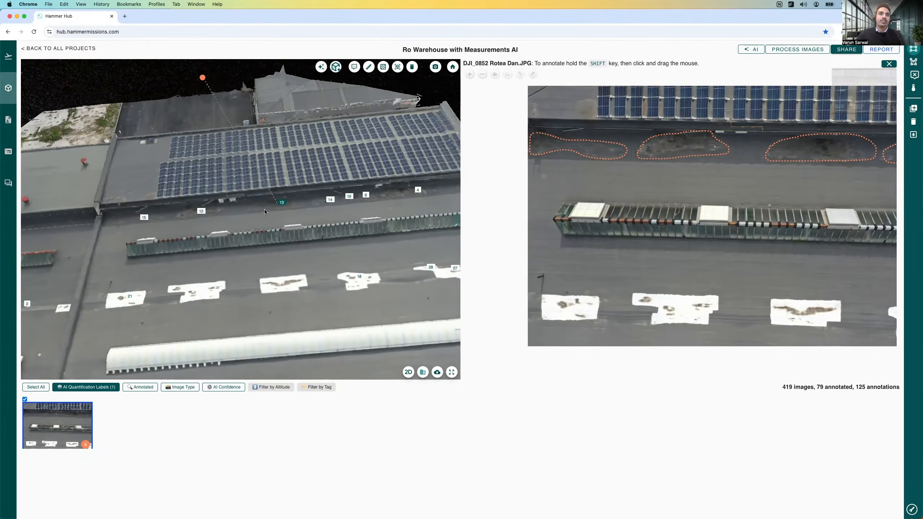
drag(276, 210, 248, 206)
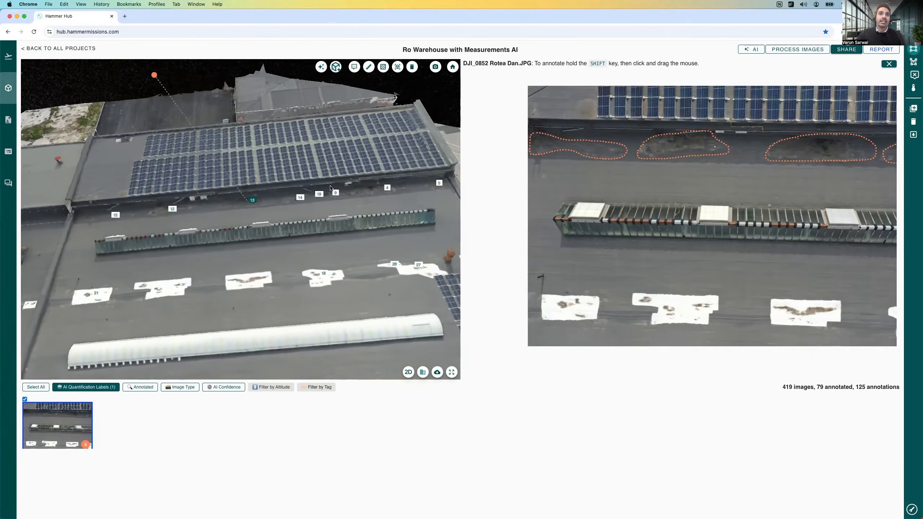
drag(298, 245, 233, 211)
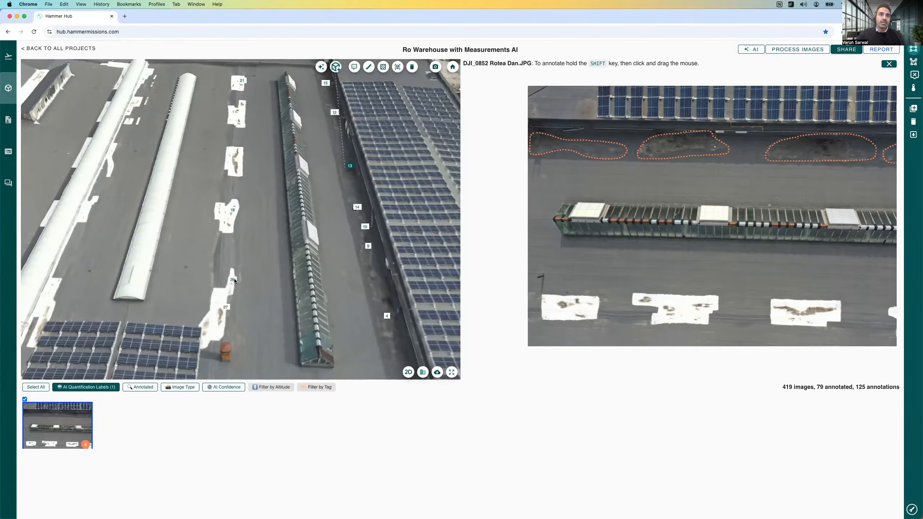
click(231, 250)
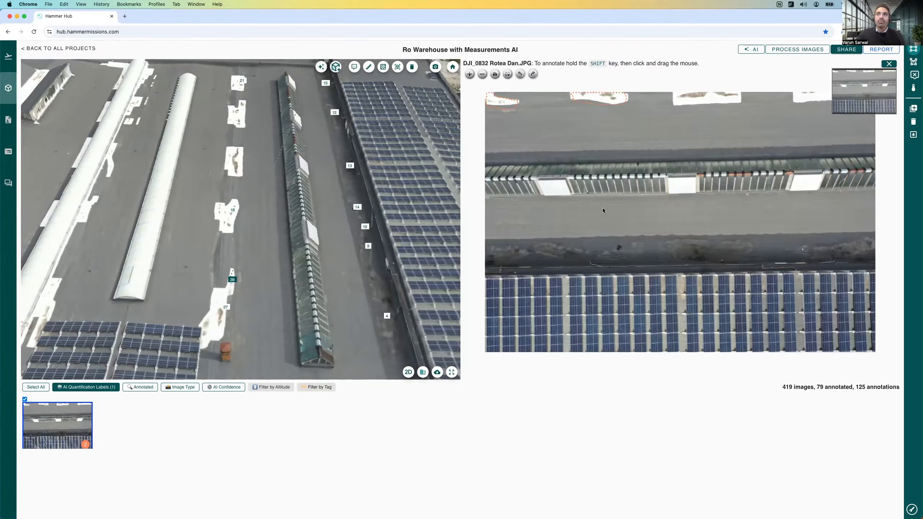
Step: Inspect the AI water-staining annotations on both white patches along the edge of photo DJI_0832 at close range
click(503, 102)
scroll(534, 101, up, 8)
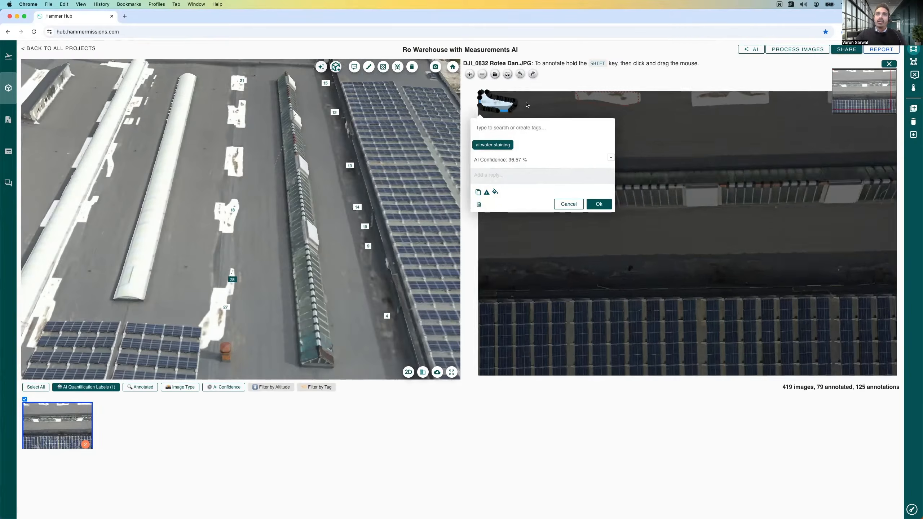
scroll(676, 144, down, 8)
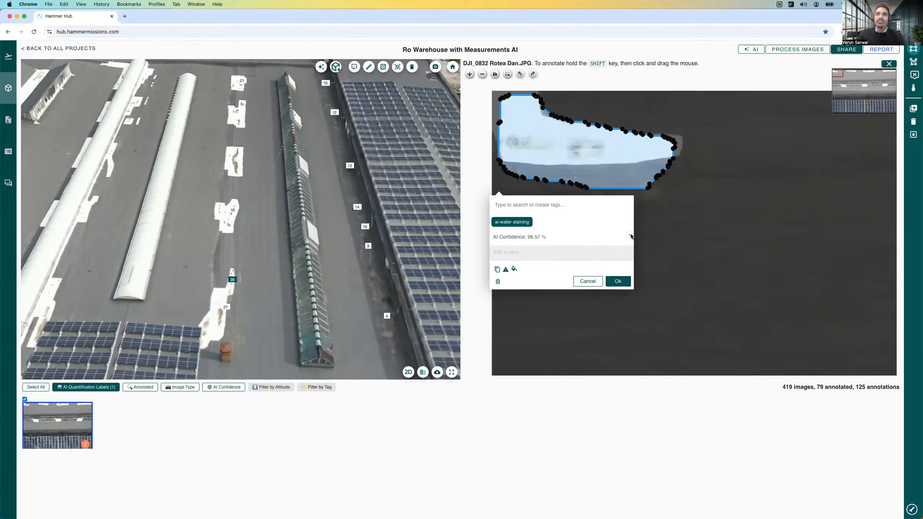
click(630, 283)
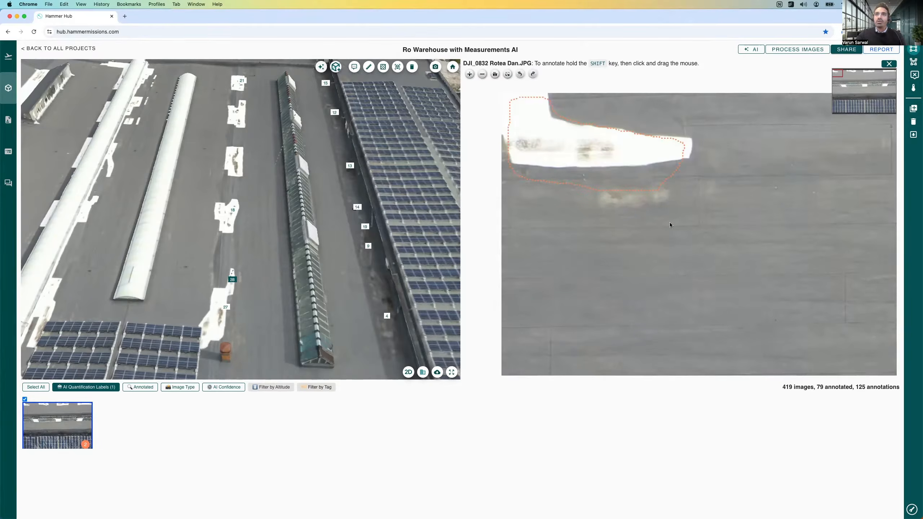
drag(670, 225, 620, 234)
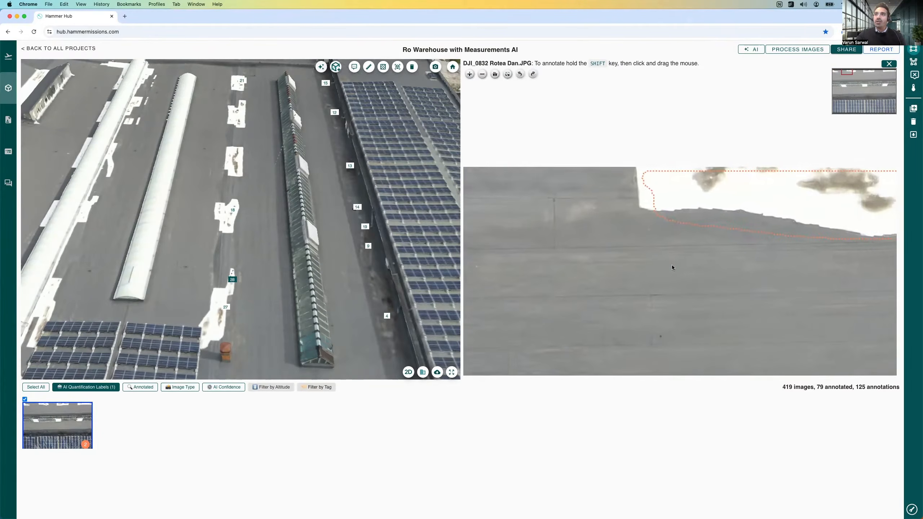
drag(672, 268, 597, 269)
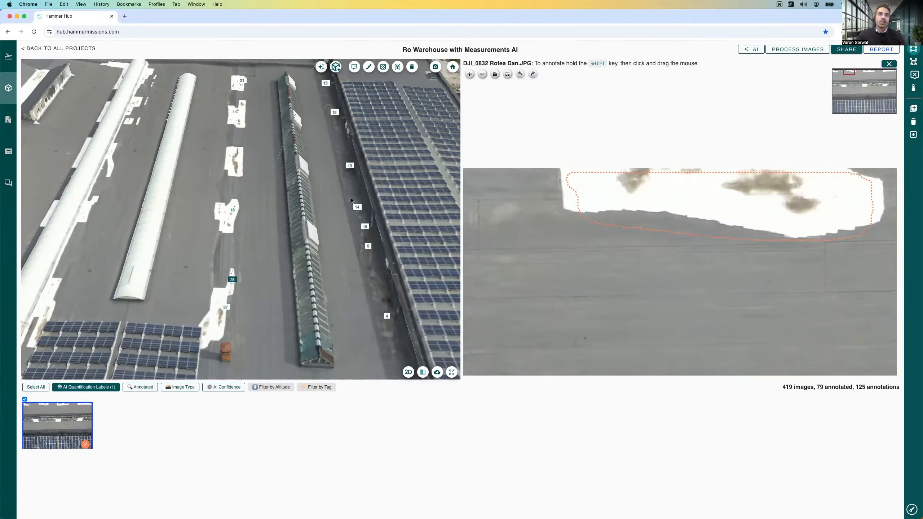
Step: Open the photo behind label 27 beside the small solar array and examine the AI-outlined stain on the white patch up close
click(226, 307)
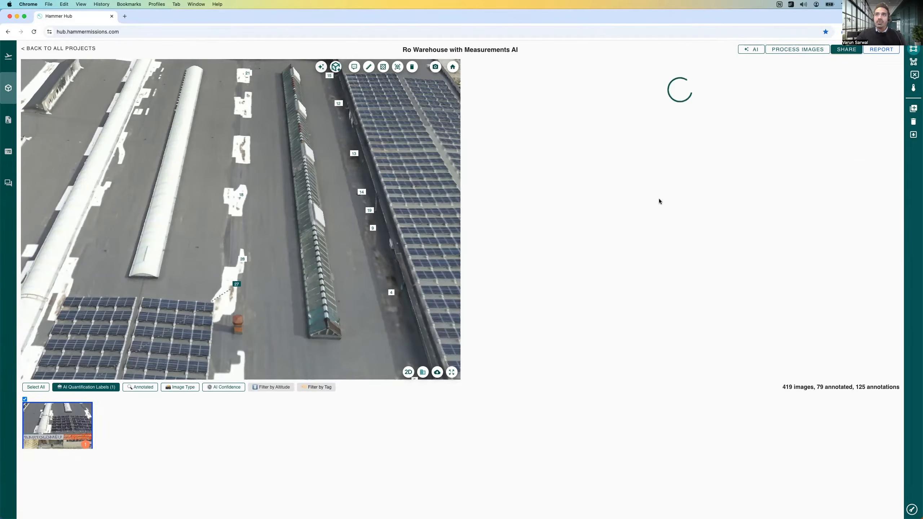
scroll(804, 153, up, 4)
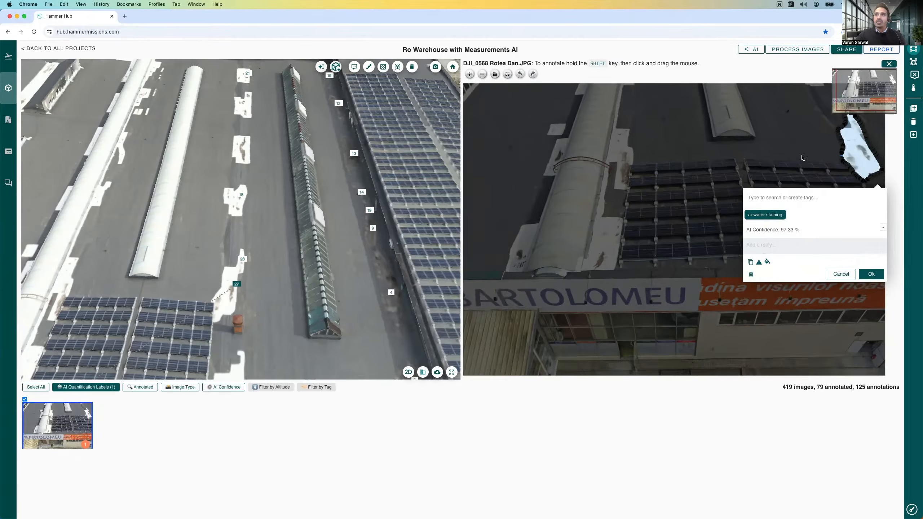
drag(848, 163, 760, 179)
scroll(760, 179, up, 5)
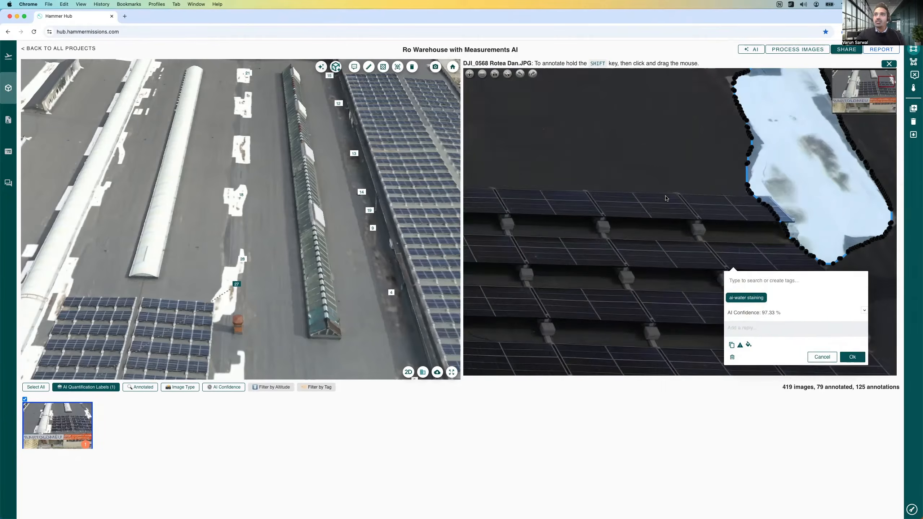
click(747, 407)
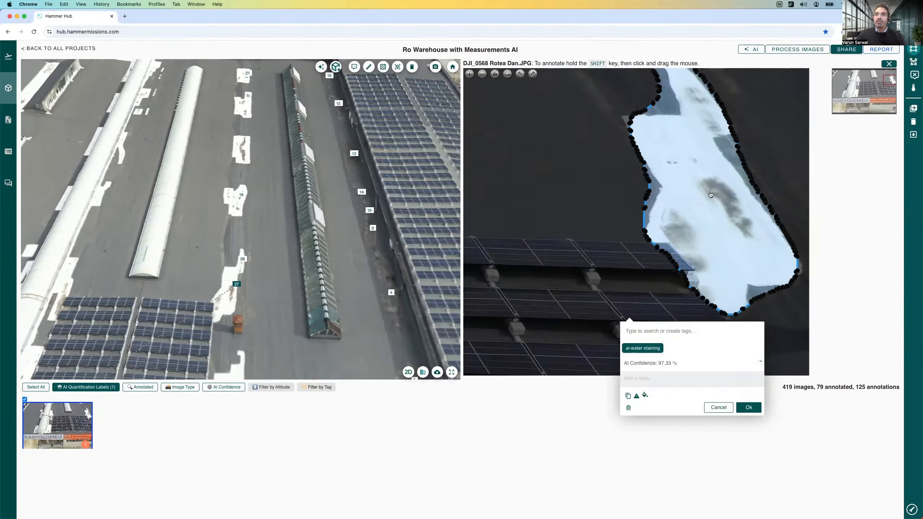
scroll(569, 214, down, 3)
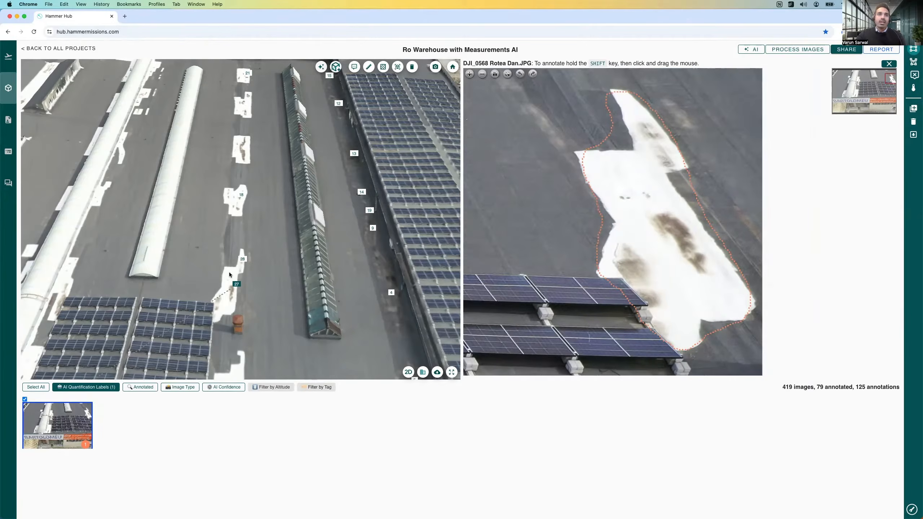
Step: Clear the label 27 selection and review the distribution of AI defect labels across the roof from several angles
drag(266, 286, 267, 277)
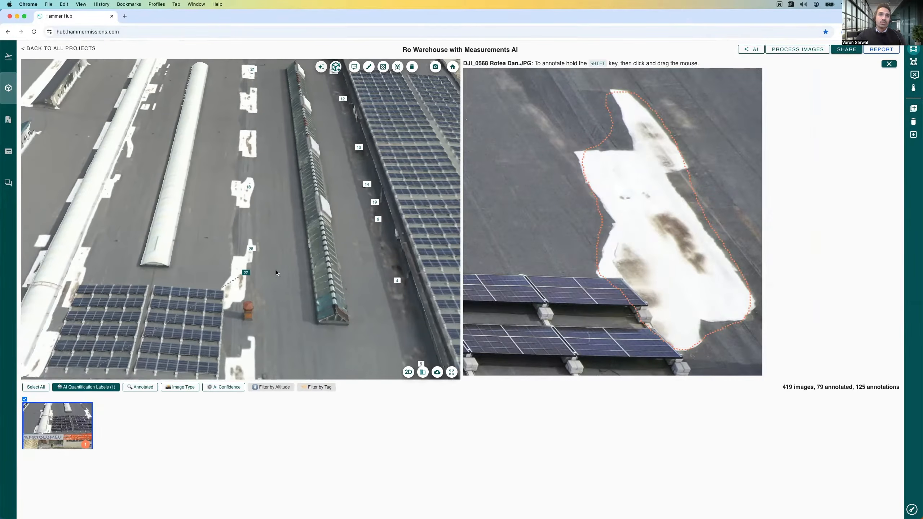
click(276, 269)
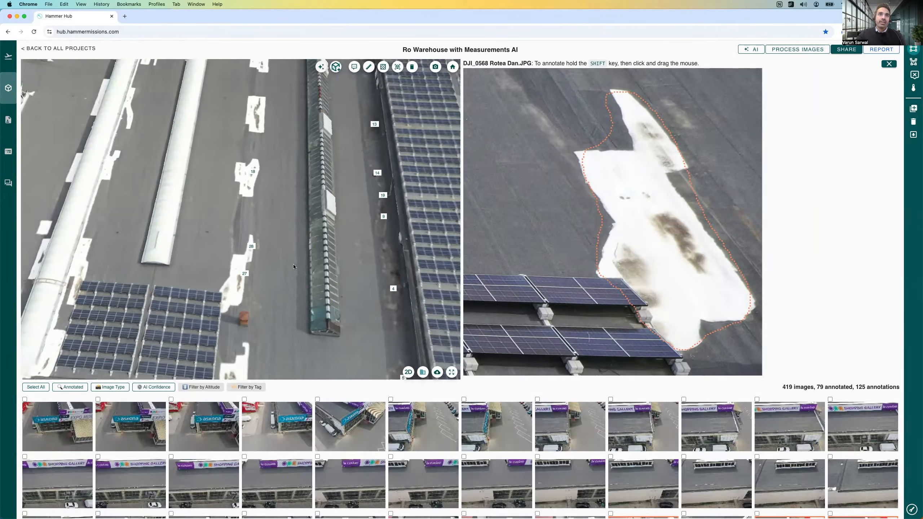
drag(331, 250, 237, 230)
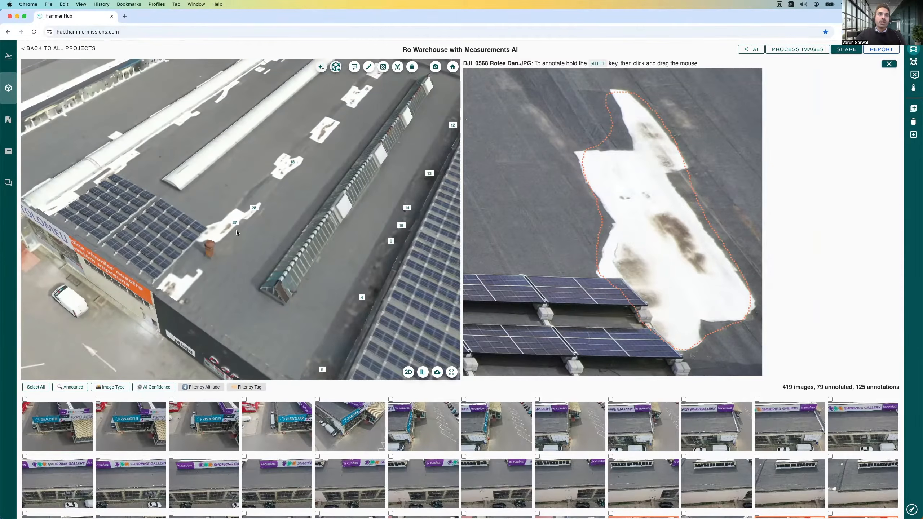
drag(273, 197, 361, 214)
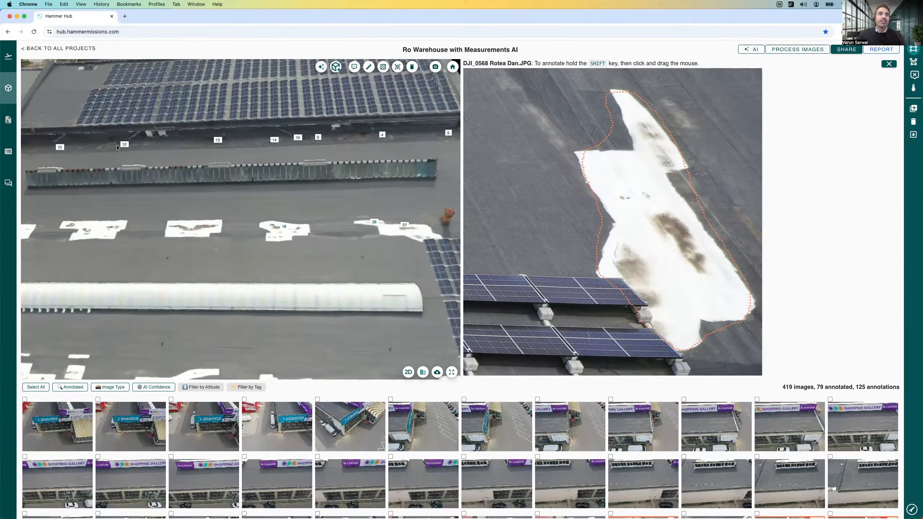
drag(410, 160, 364, 208)
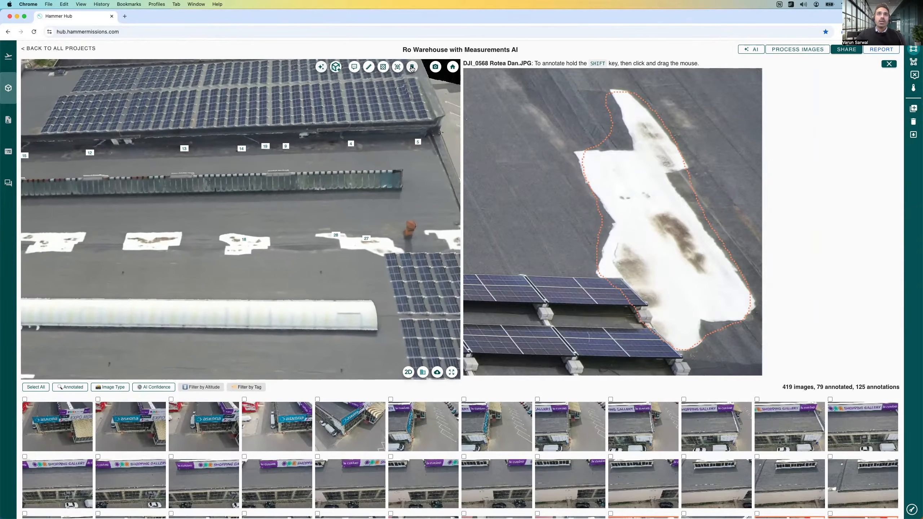
Step: Start selecting 3D annotations for deletion, marking labels 27, 28 and 18 on the white patches near the small solar array
click(412, 69)
drag(297, 200, 377, 208)
scroll(295, 175, down, 2)
scroll(258, 200, down, 3)
click(381, 232)
click(361, 230)
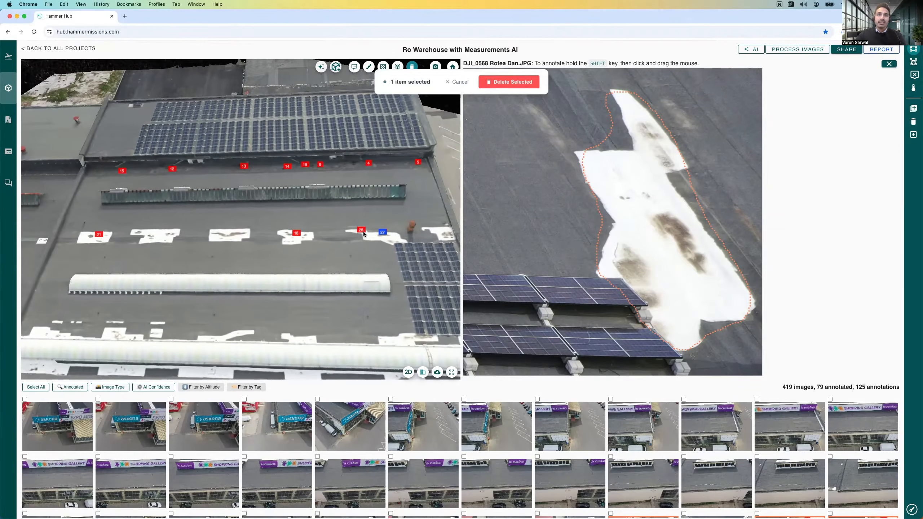
click(296, 233)
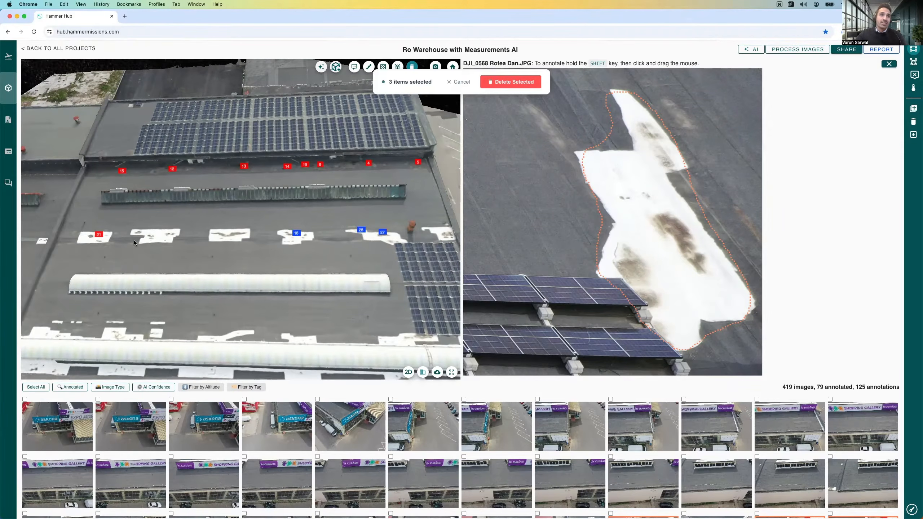
Step: Add label 21 and label 2, farther along the row of white roof patches, to the deletion selection
click(97, 235)
mouse_move(150, 225)
mouse_down()
mouse_move(183, 218)
mouse_move(211, 233)
mouse_up()
scroll(192, 231, down, 2)
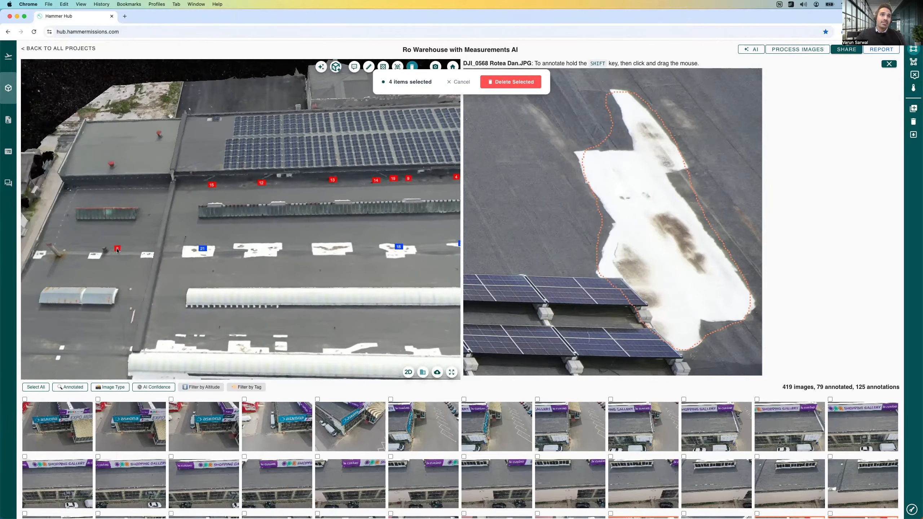
scroll(233, 231, down, 5)
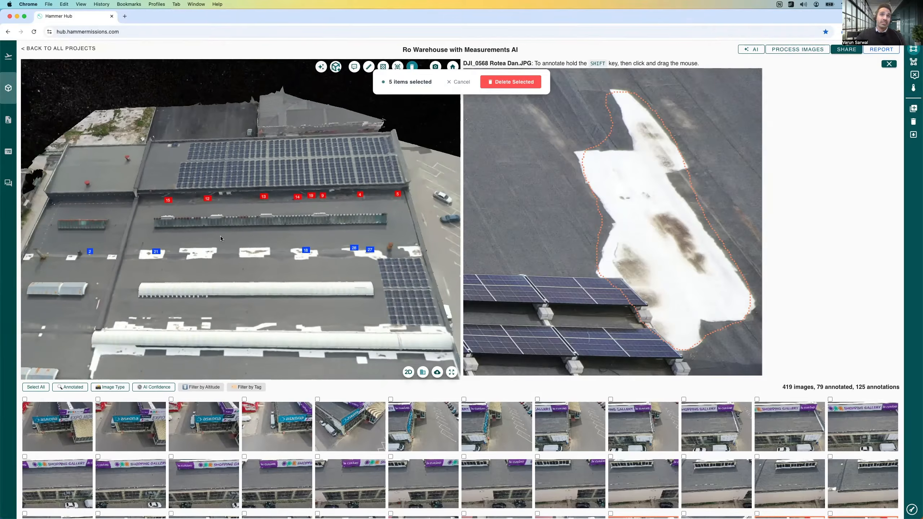
Step: Add the three ground labels beside the building and the red wall, including 3 and 23, to the deletion selection
drag(219, 243, 253, 146)
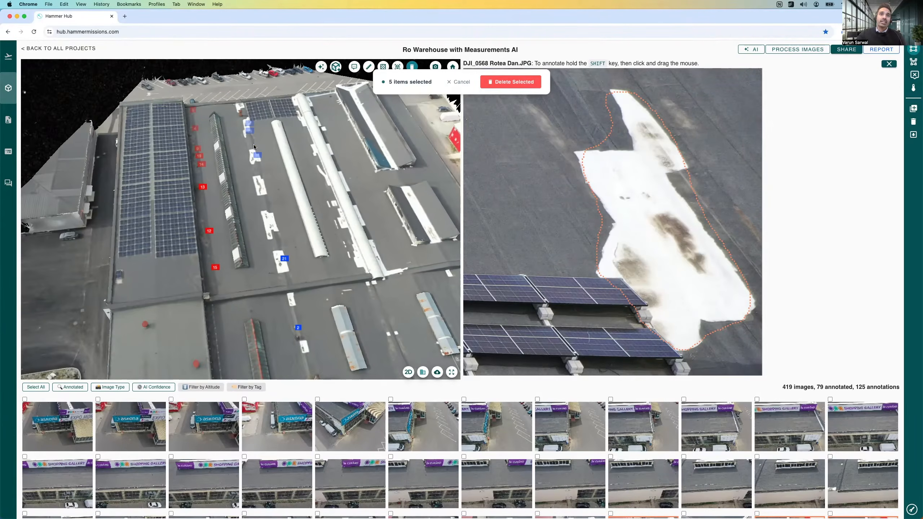
mouse_move(280, 256)
mouse_down()
mouse_move(290, 230)
mouse_move(275, 233)
mouse_move(307, 238)
mouse_move(262, 222)
mouse_move(165, 218)
mouse_move(219, 149)
mouse_move(255, 167)
mouse_move(219, 225)
mouse_move(170, 225)
mouse_move(224, 261)
mouse_move(202, 201)
mouse_move(180, 175)
mouse_move(287, 241)
mouse_up()
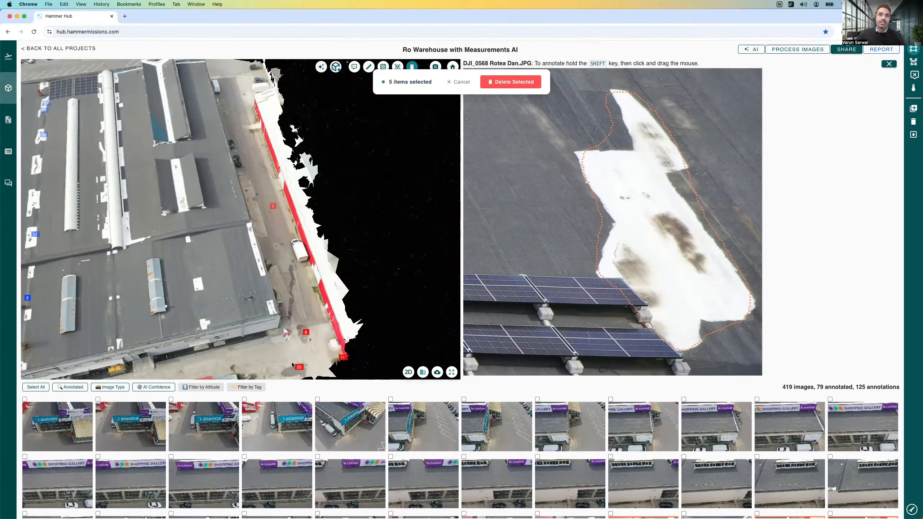
scroll(302, 347, up, 5)
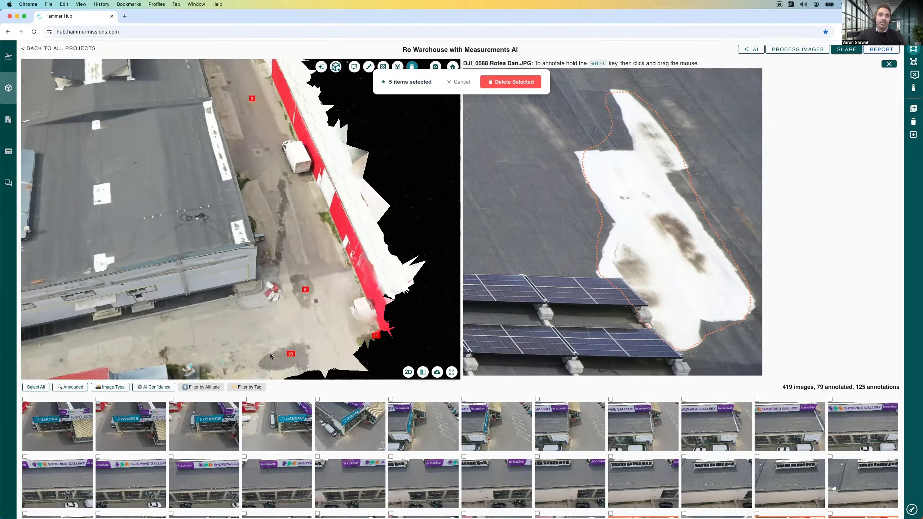
mouse_move(294, 289)
mouse_down()
mouse_move(279, 193)
mouse_move(249, 145)
mouse_up()
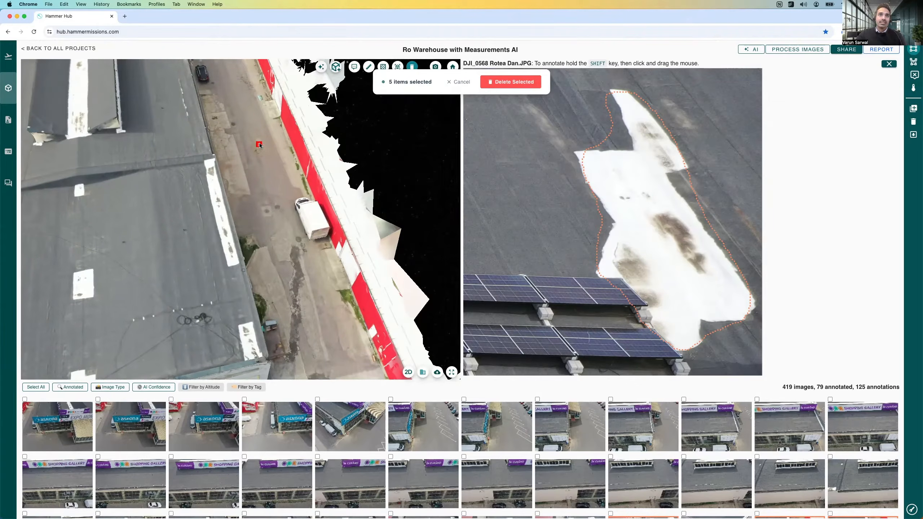
click(259, 144)
mouse_move(288, 201)
mouse_down()
mouse_move(312, 244)
mouse_move(350, 284)
mouse_move(388, 244)
mouse_up()
click(351, 284)
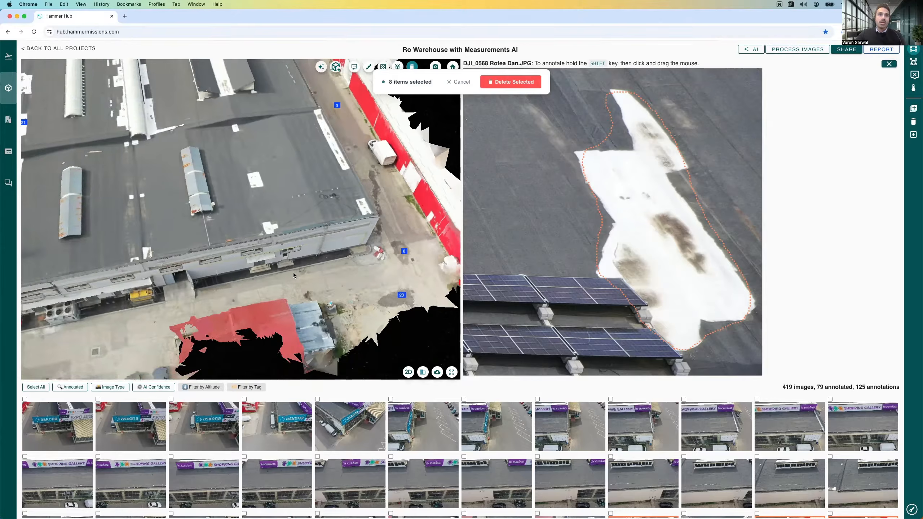
Step: Add the ground-level label beside the outdoor cooling units at the building's end wall to the deletion selection
scroll(293, 272, down, 3)
drag(293, 272, 374, 248)
click(193, 275)
scroll(218, 286, up, 5)
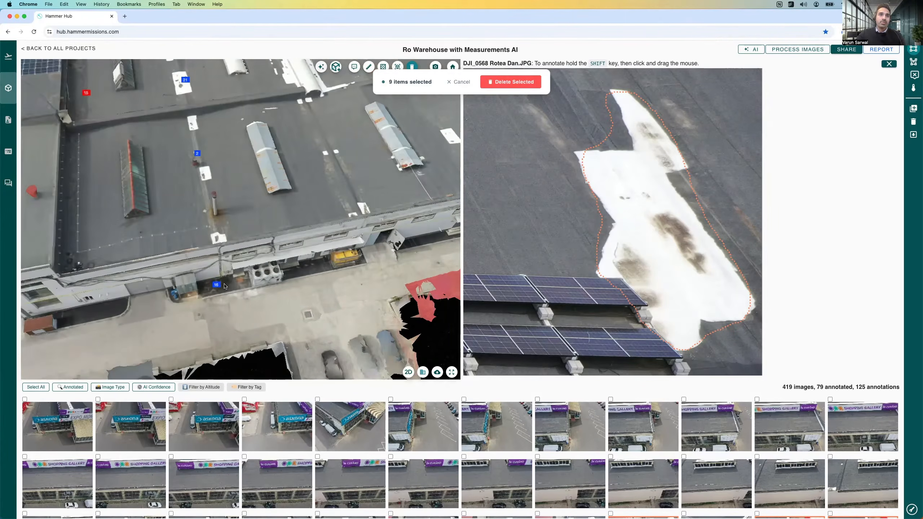
scroll(219, 283, up, 2)
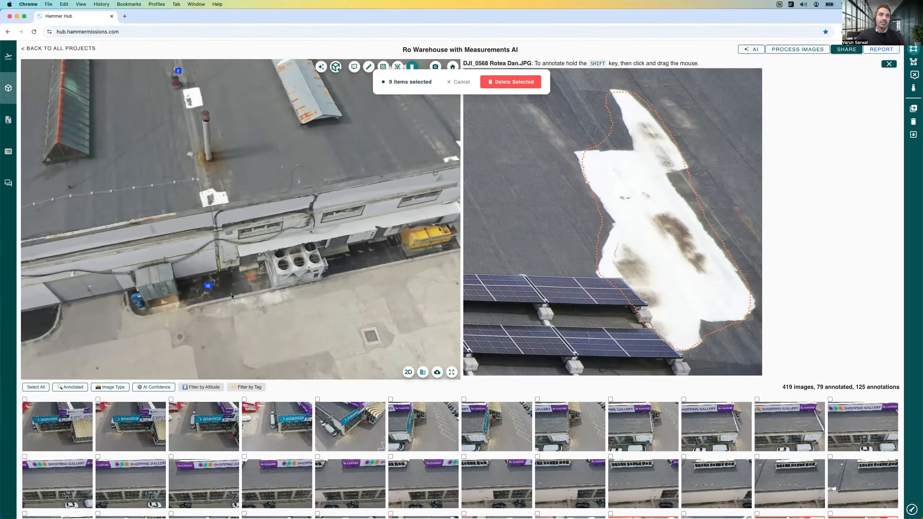
scroll(231, 294, down, 6)
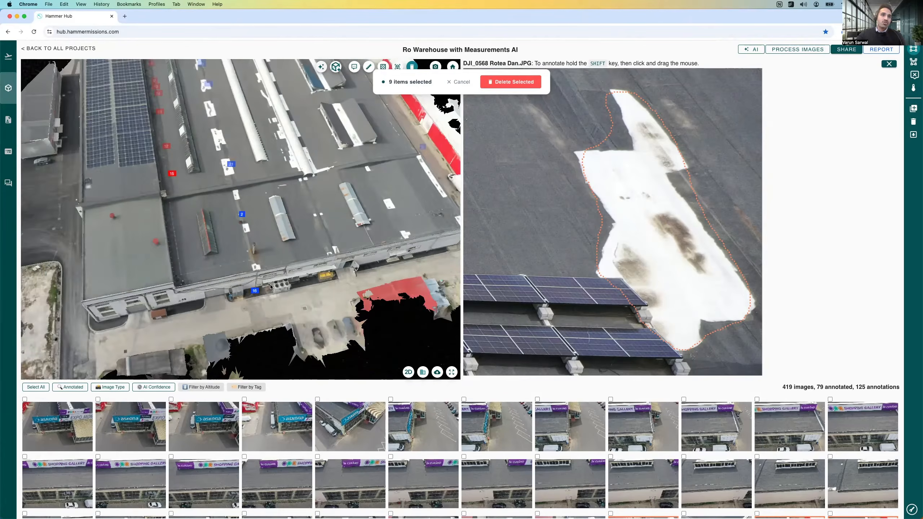
Step: Check the whole roof from several angles to compare the labels marked for deletion with those being kept
scroll(271, 288, down, 3)
drag(253, 285, 334, 212)
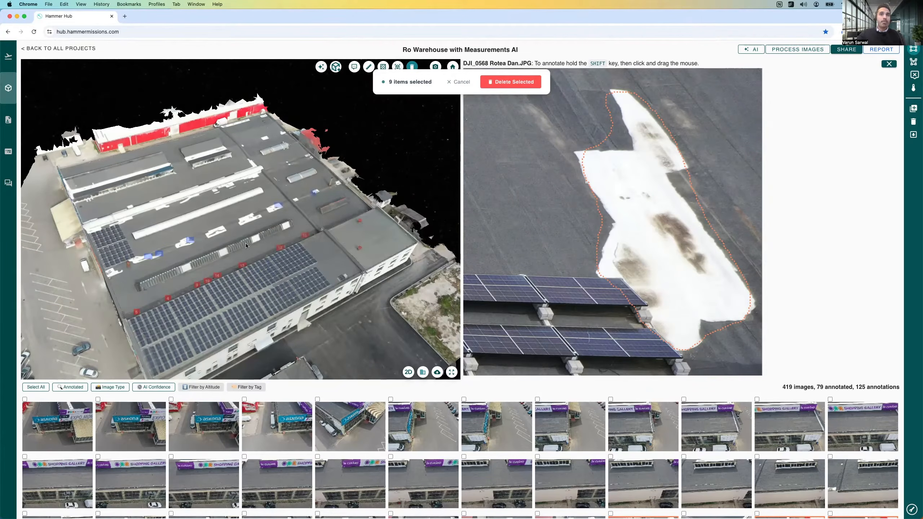
drag(283, 240, 259, 213)
scroll(259, 213, up, 5)
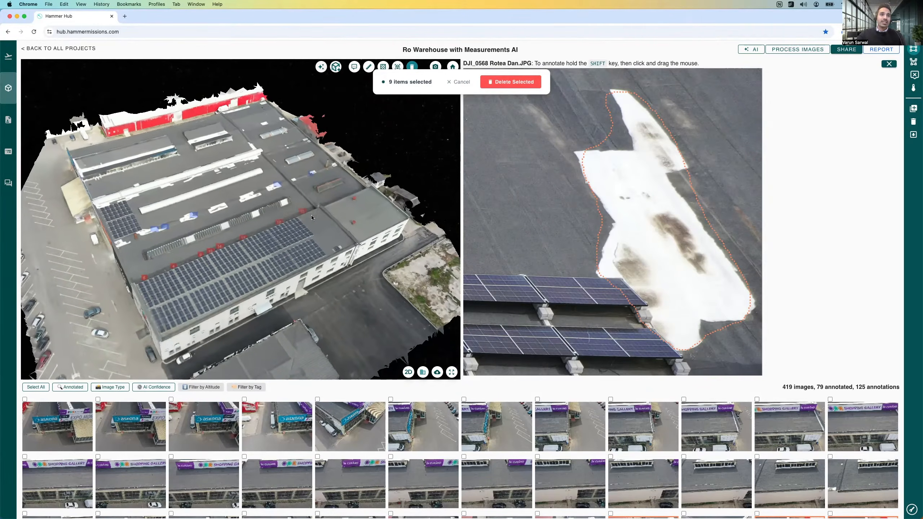
drag(247, 216, 138, 254)
scroll(216, 211, up, 3)
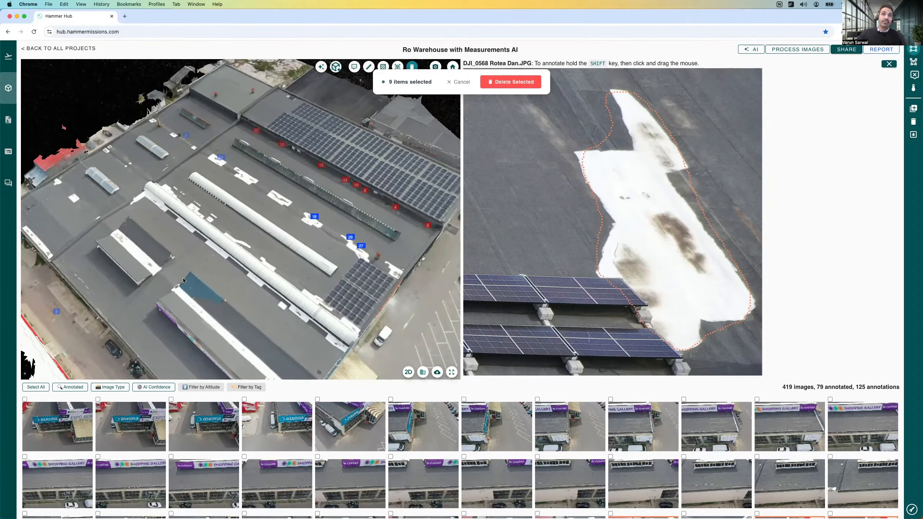
scroll(246, 320, down, 3)
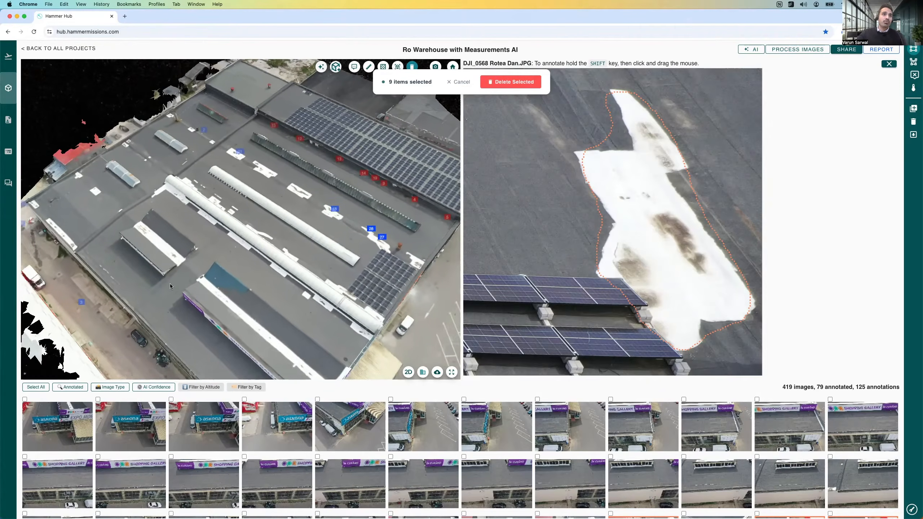
scroll(142, 291, up, 3)
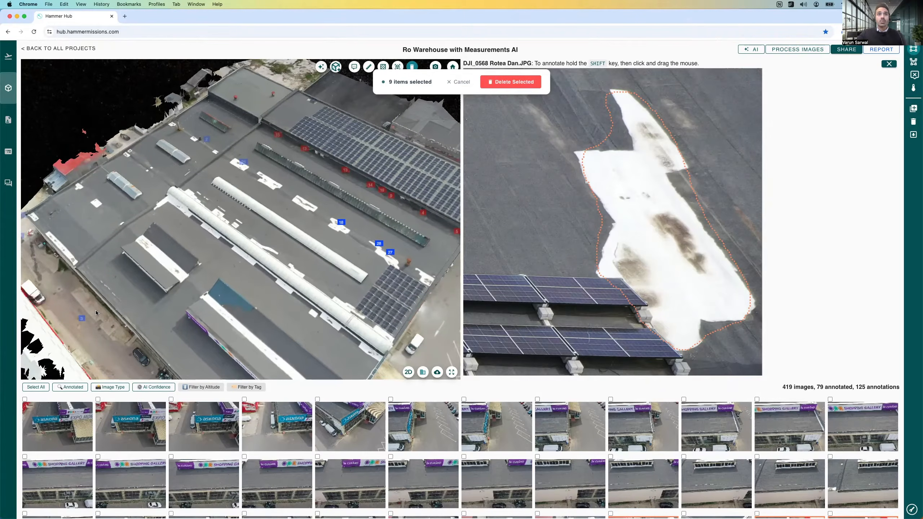
drag(129, 241, 221, 251)
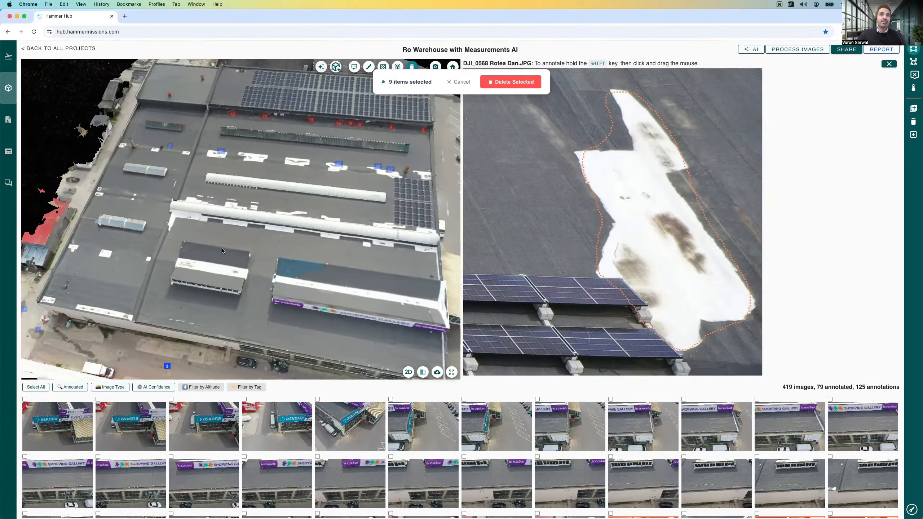
drag(234, 259, 232, 261)
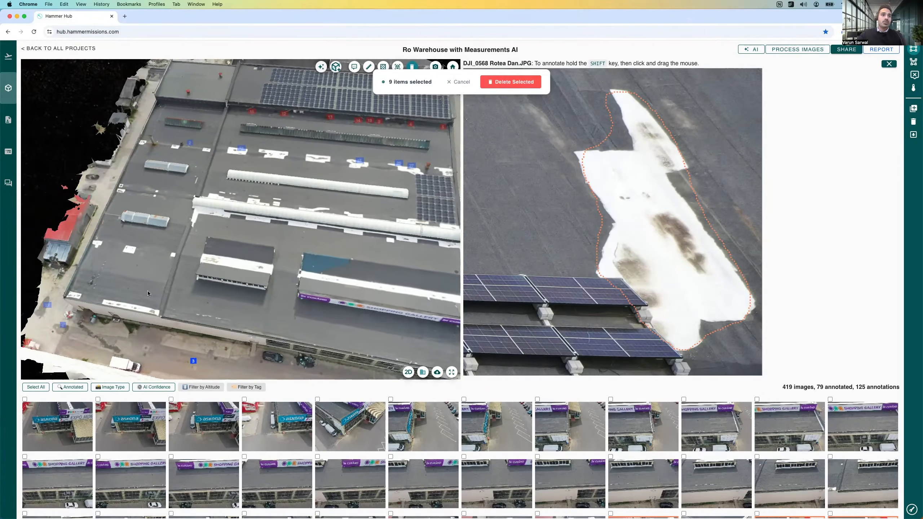
drag(142, 265, 232, 260)
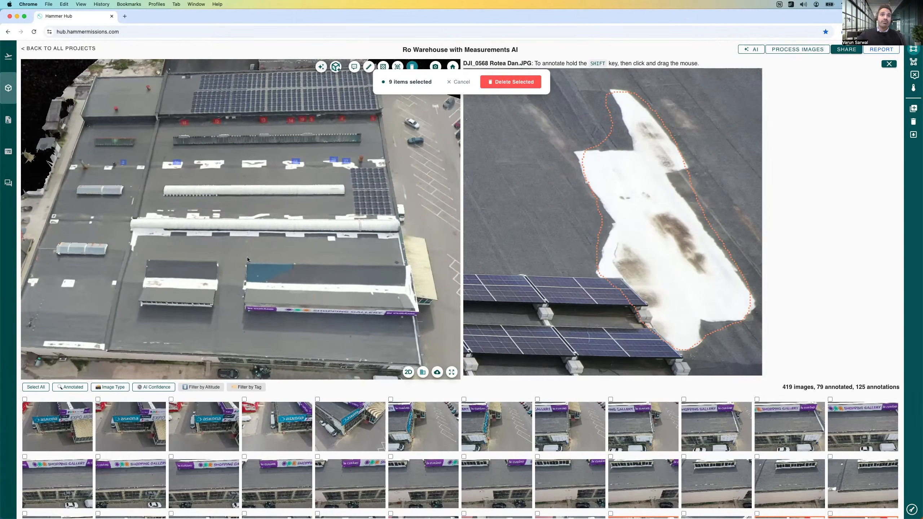
Step: Delete the nine selected annotations from the model and close the open source photo
drag(277, 251, 310, 215)
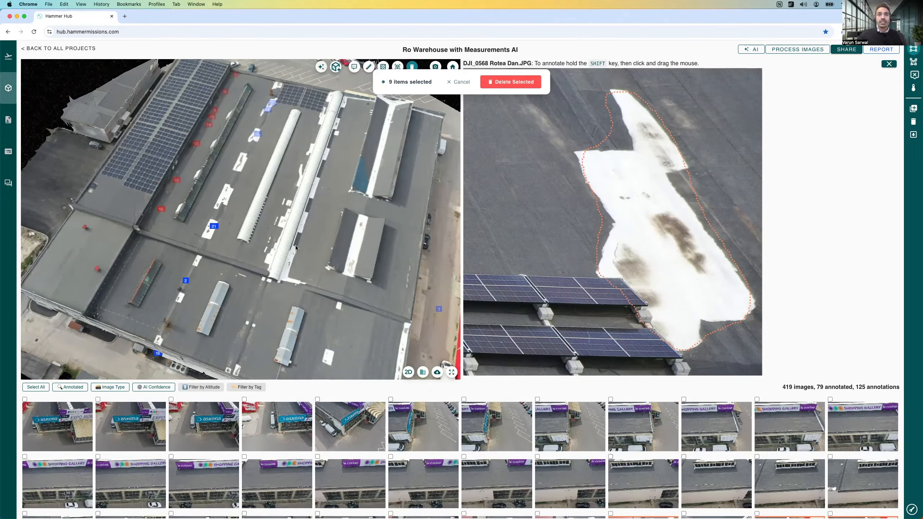
drag(317, 261, 297, 249)
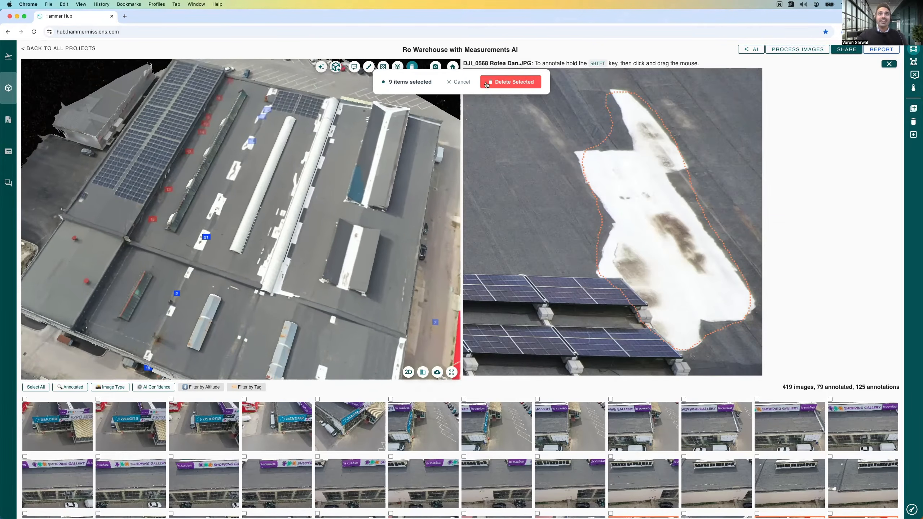
click(510, 82)
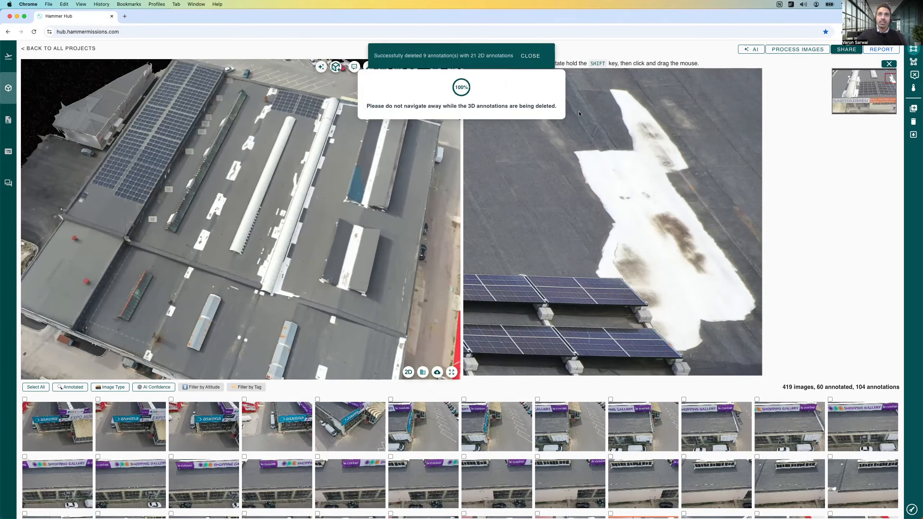
click(531, 56)
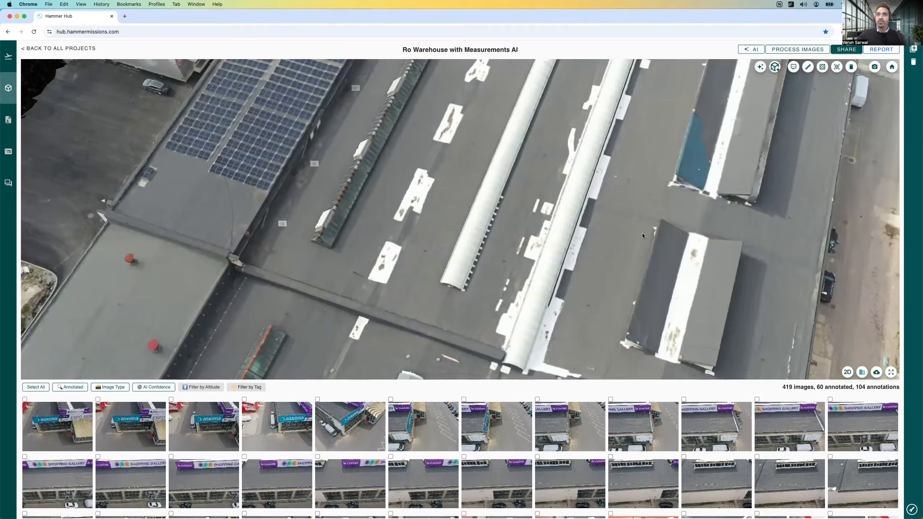
Step: Examine the labels kept on the stained strip between the large solar array and the long green skylight
scroll(590, 256, down, 3)
scroll(529, 240, down, 2)
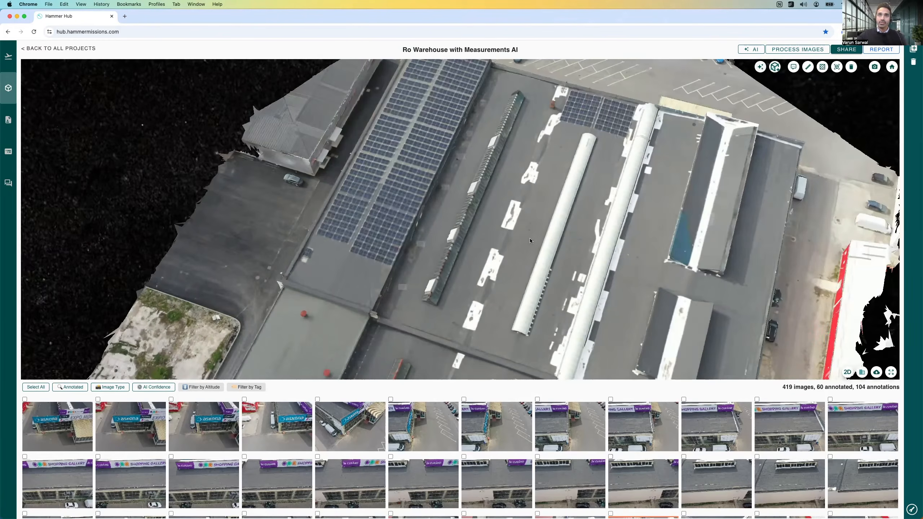
mouse_move(466, 242)
mouse_down()
mouse_move(406, 241)
mouse_move(441, 239)
mouse_move(457, 251)
mouse_up()
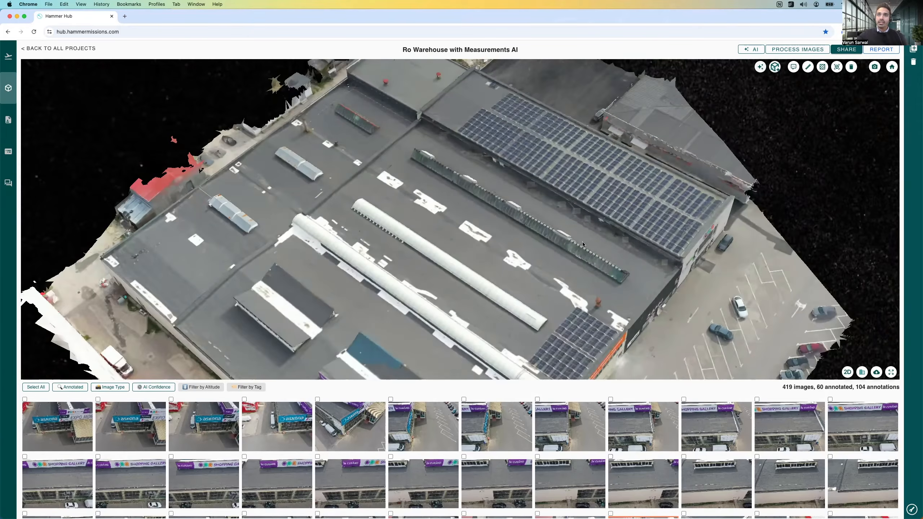
scroll(565, 245, up, 5)
drag(583, 261, 632, 265)
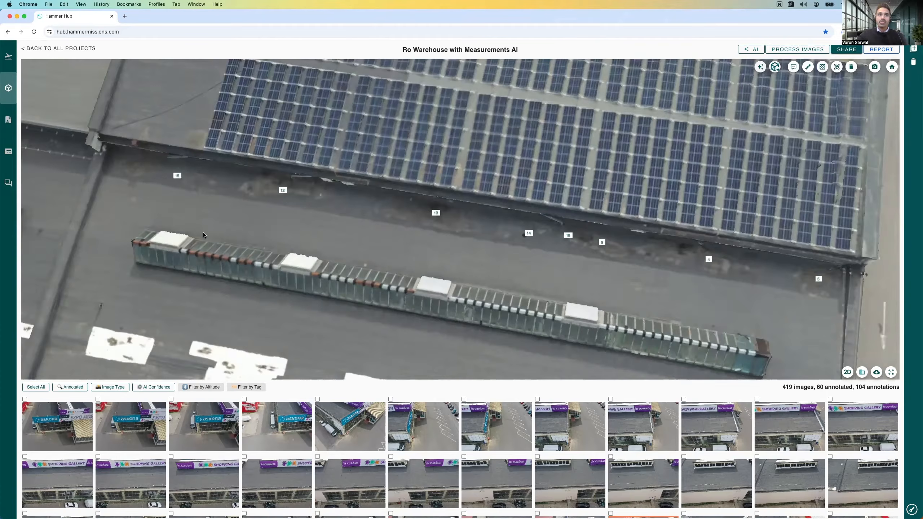
drag(204, 232, 247, 200)
drag(638, 303, 655, 303)
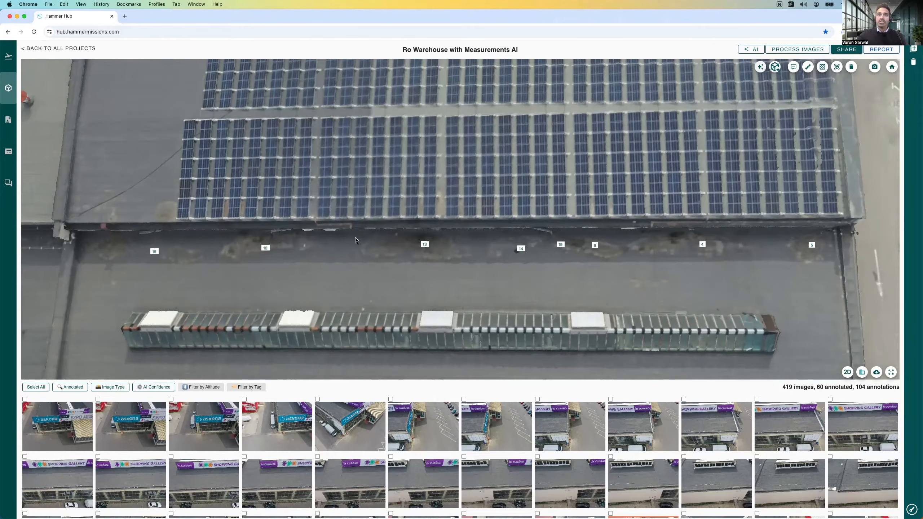
Step: Open the AI Deficiency Quantification summary, review its observation counts, human and AI assessments and total area, and close it
click(759, 68)
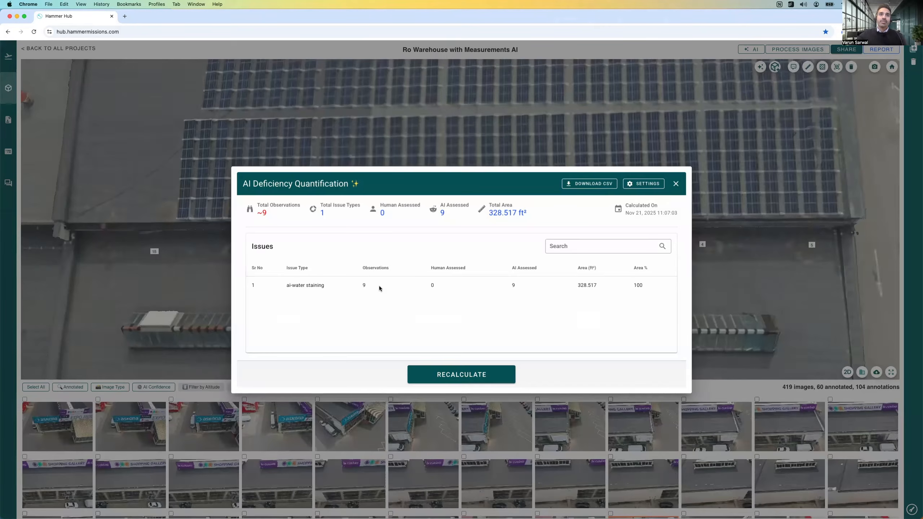
drag(269, 217, 256, 213)
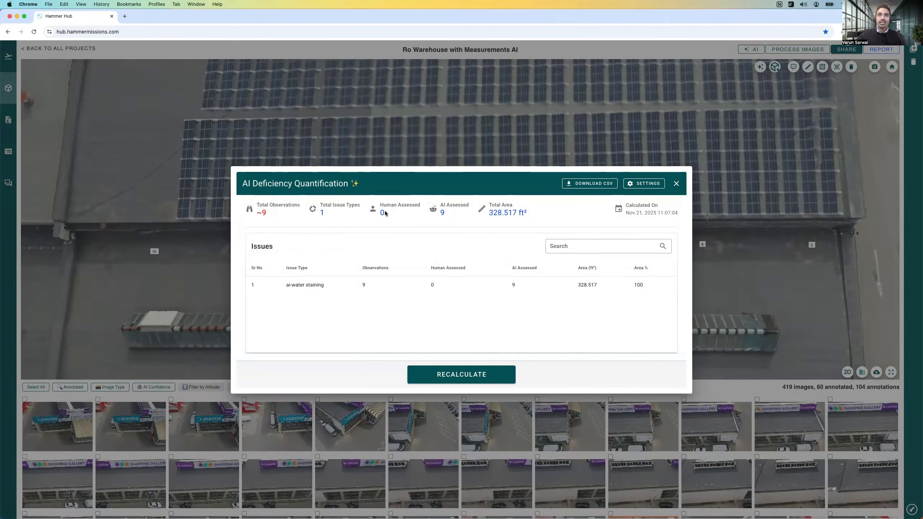
drag(380, 212, 400, 211)
drag(488, 212, 535, 217)
click(538, 212)
click(675, 184)
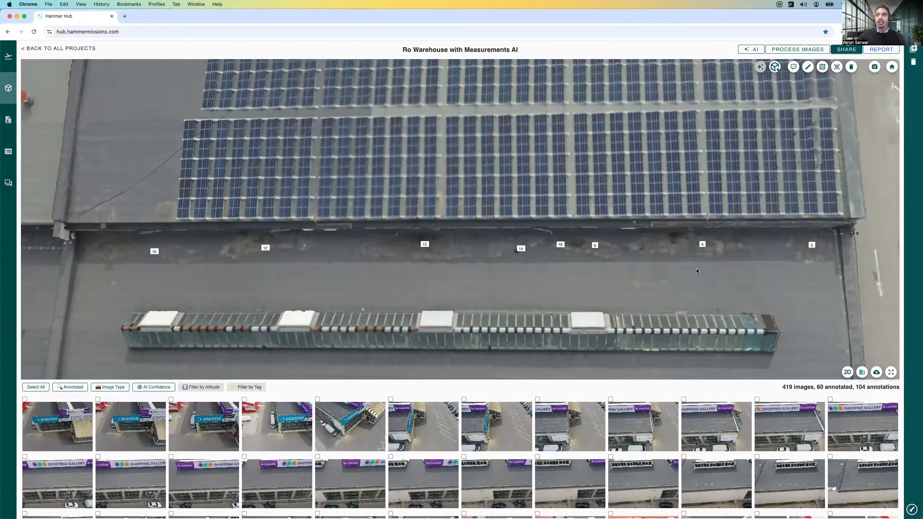
Step: Review the water-staining labels along the large solar array's edge again, from a roof overview down to close range
drag(664, 281, 464, 284)
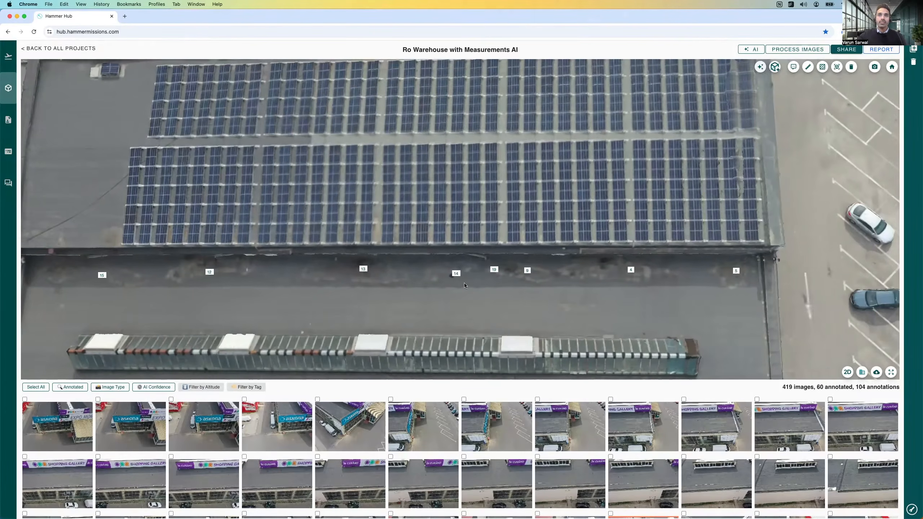
scroll(465, 285, down, 5)
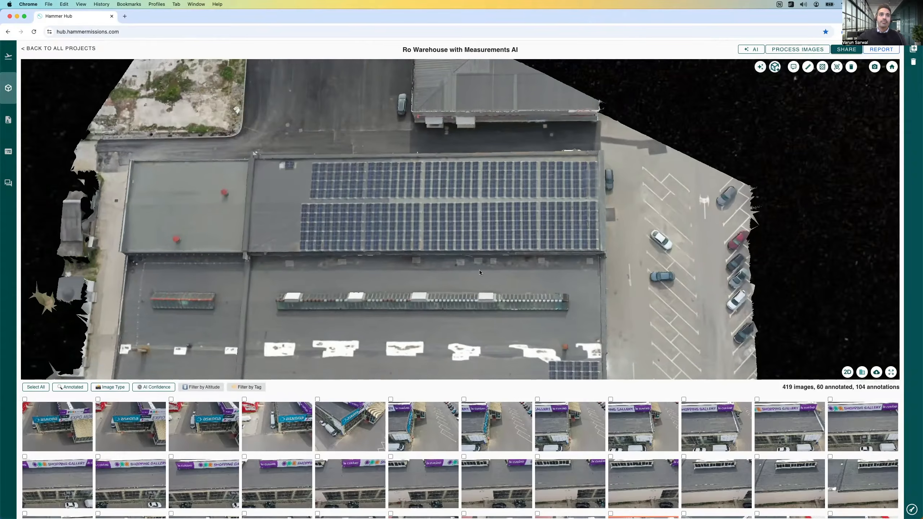
scroll(479, 269, up, 3)
scroll(480, 269, up, 3)
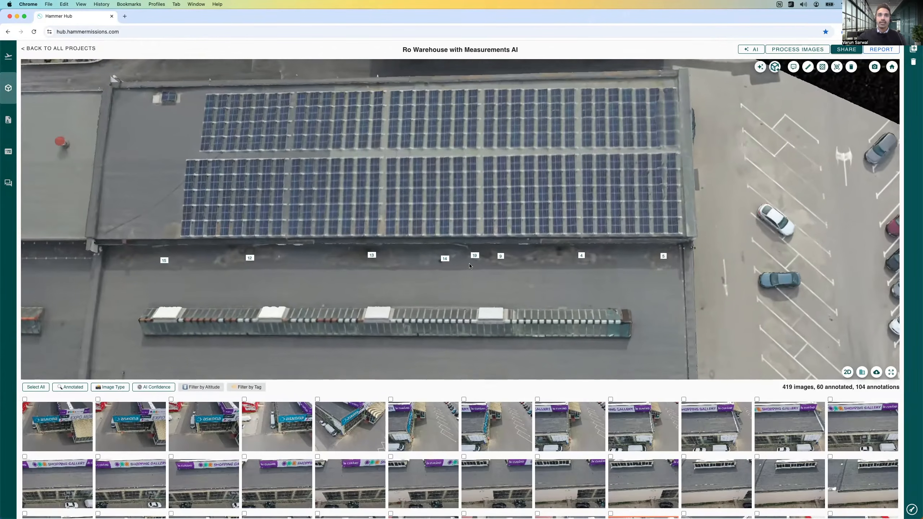
scroll(541, 261, up, 3)
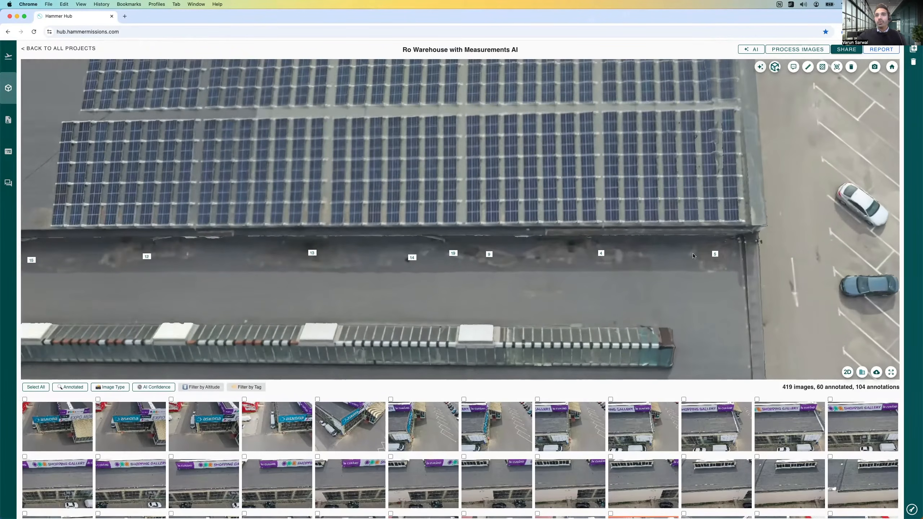
Step: Compare the water-staining labels with the dark stains along the large solar array's lower edge, at close range and in overview
scroll(646, 255, up, 2)
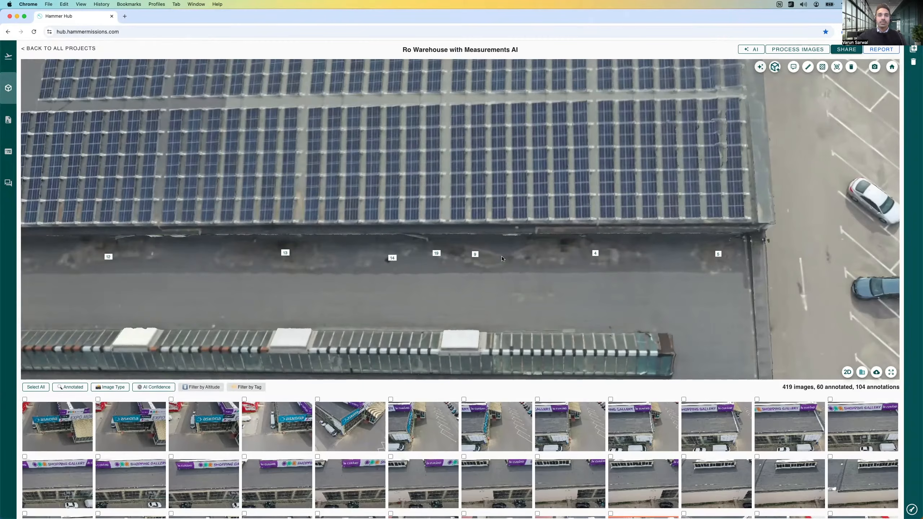
scroll(506, 273, down, 2)
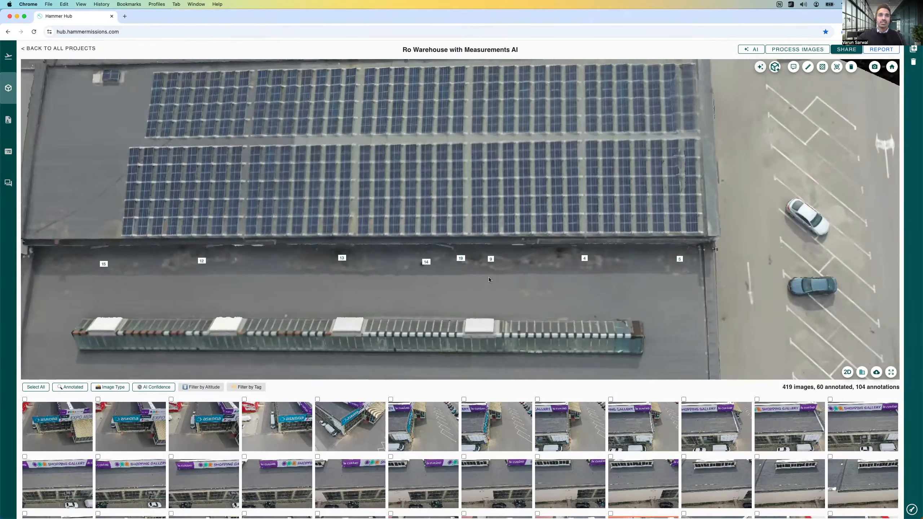
scroll(509, 287, down, 4)
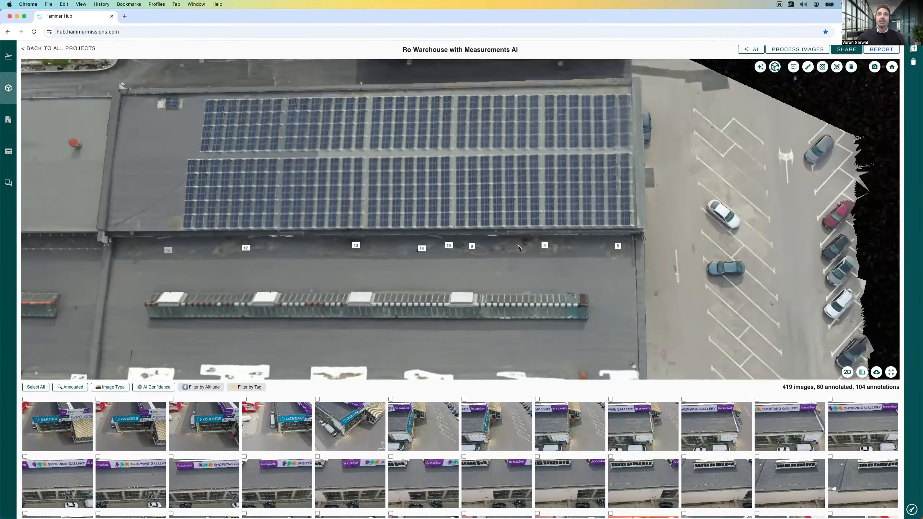
drag(518, 253, 501, 275)
scroll(501, 277, up, 4)
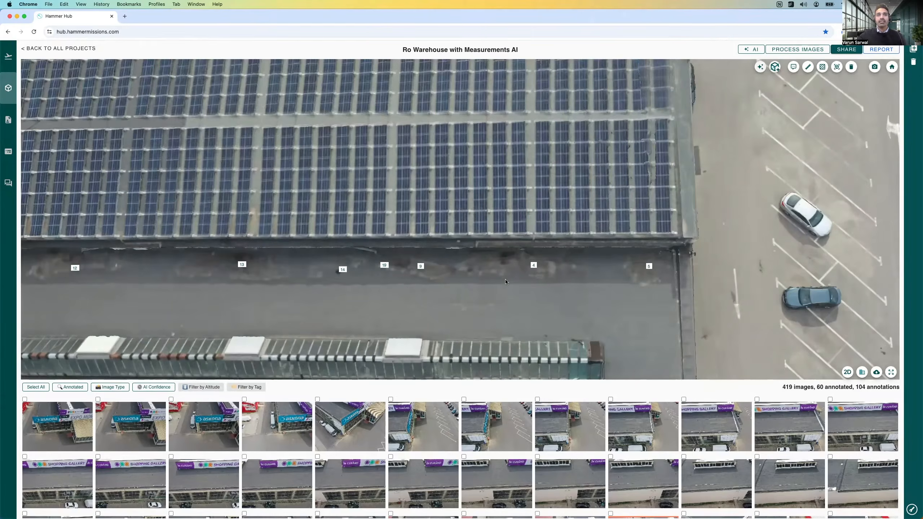
scroll(505, 283, down, 2)
drag(472, 273, 526, 274)
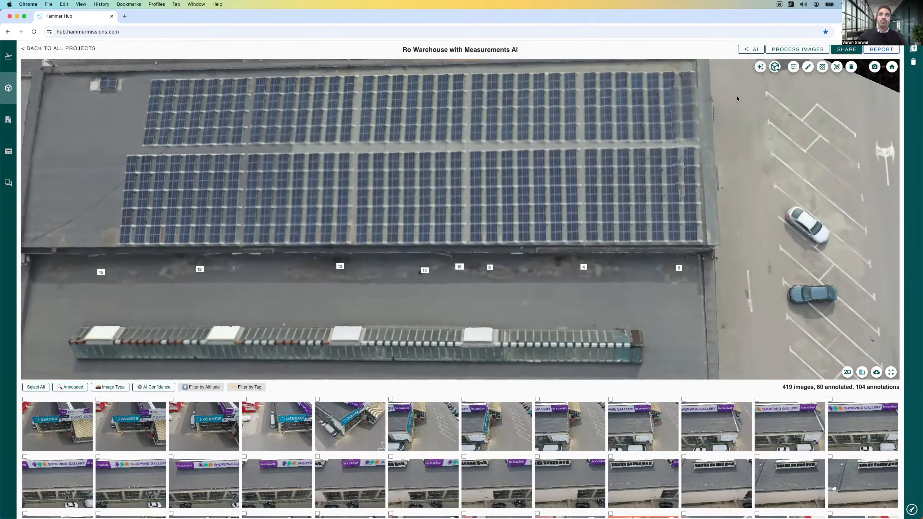
Step: Open the AI Deficiency Quantification summary, check its total area and water-staining entry, and close it
click(759, 67)
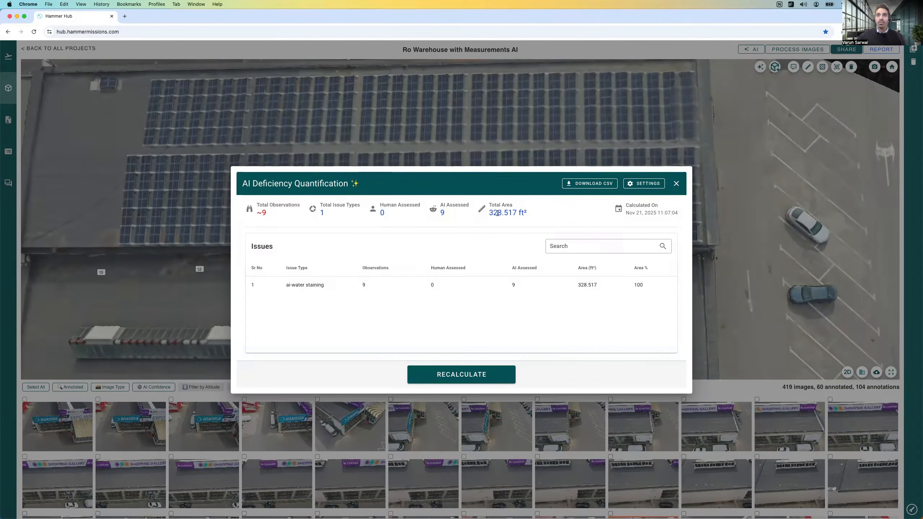
mouse_move(489, 212)
mouse_down()
mouse_move(525, 213)
mouse_move(489, 215)
mouse_move(512, 213)
mouse_move(488, 204)
mouse_up()
click(537, 213)
click(558, 214)
click(676, 183)
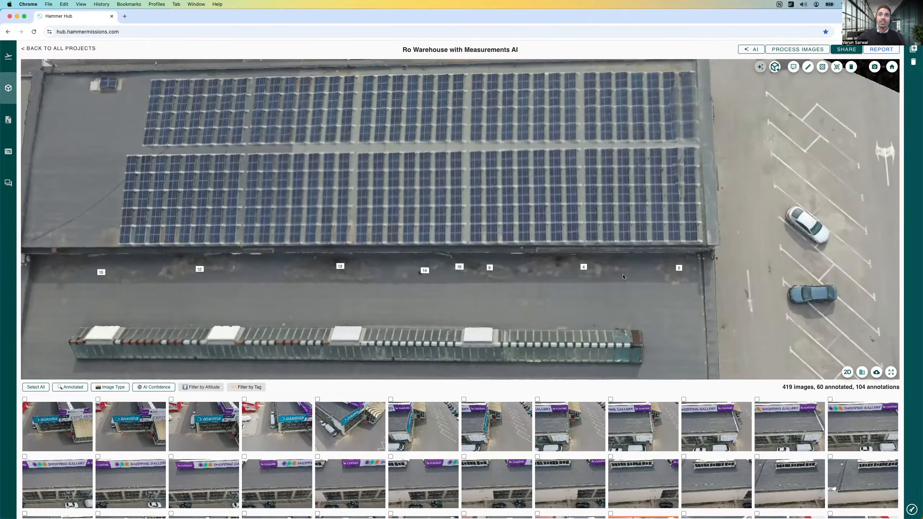
Step: Turn the roof model to an angled view and generate the project report with the existing report options
drag(461, 186, 530, 214)
drag(542, 204, 506, 211)
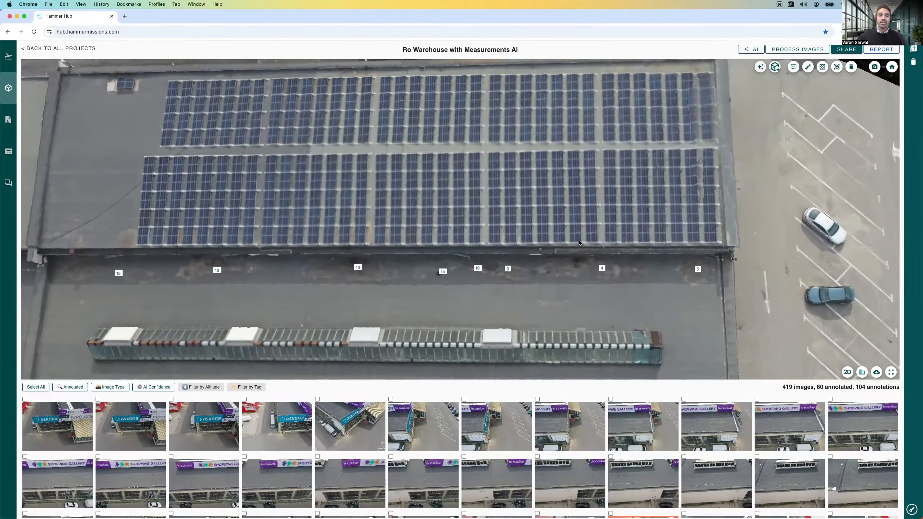
drag(575, 260, 591, 218)
drag(549, 187, 752, 85)
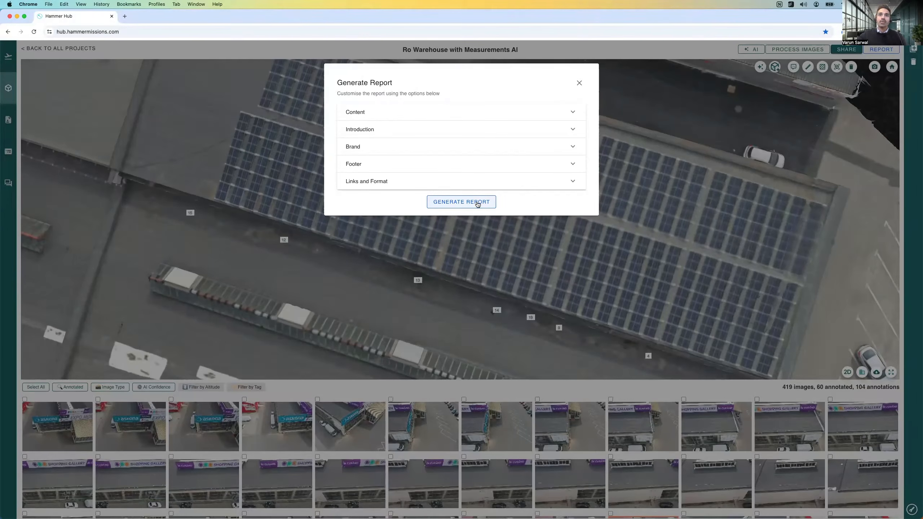
click(477, 204)
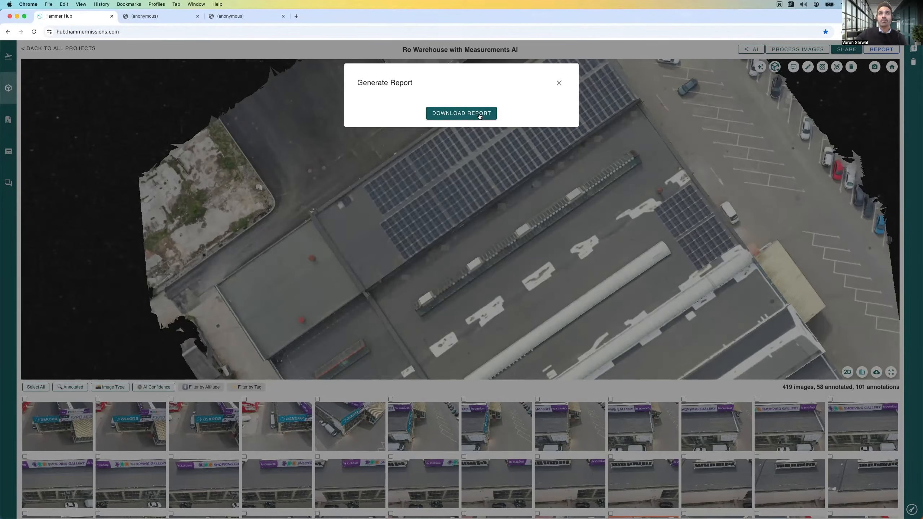
Step: Open the downloaded PDF report and read its cover page, Report Summary and issue severity descriptions
click(170, 20)
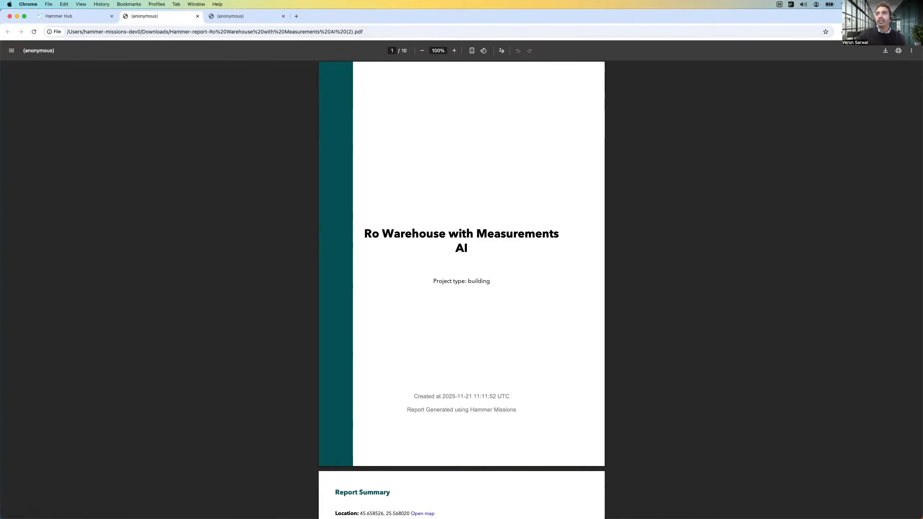
click(891, 32)
click(883, 62)
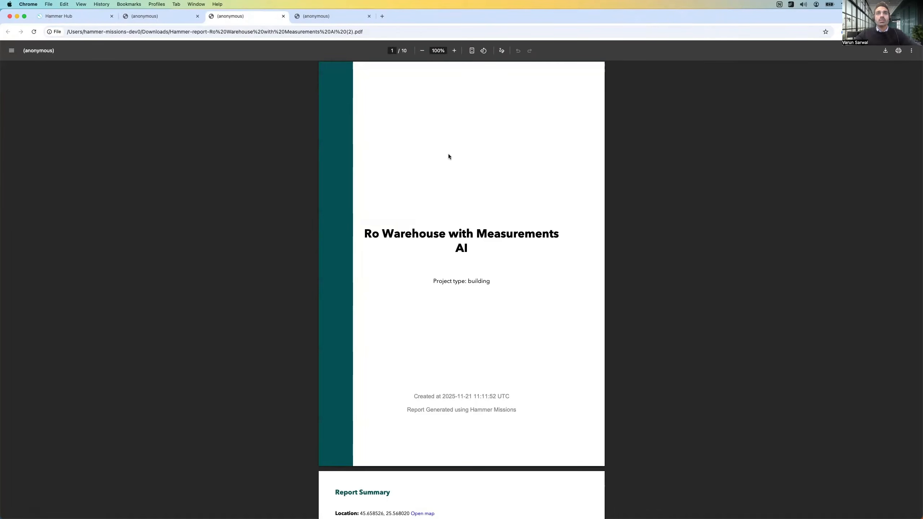
scroll(446, 154, down, 3)
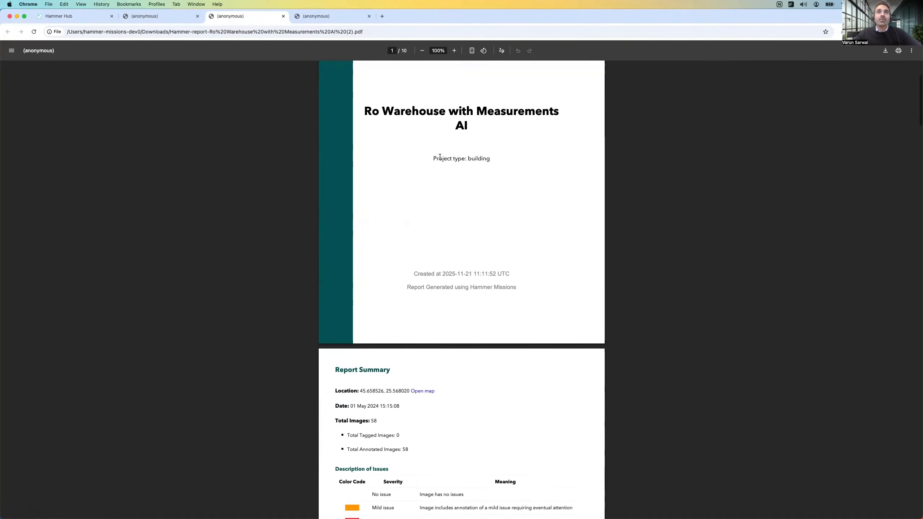
scroll(441, 157, down, 5)
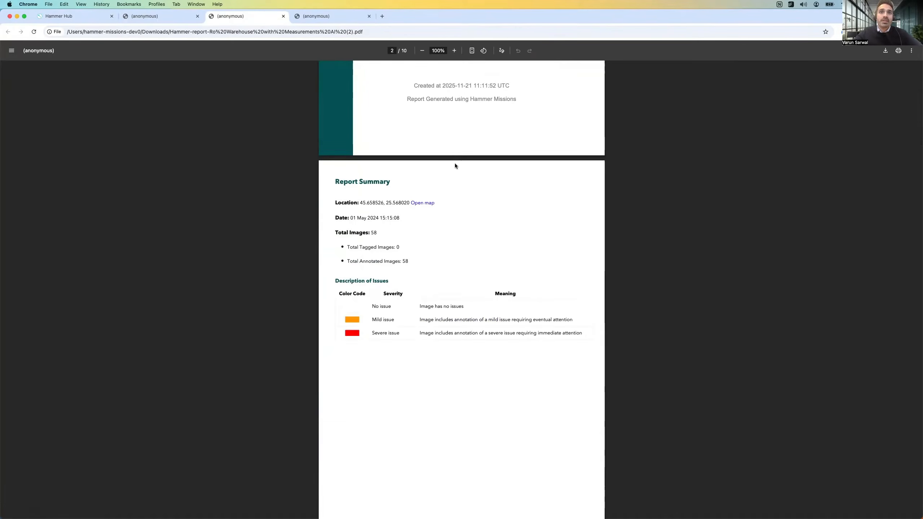
scroll(449, 189, down, 1)
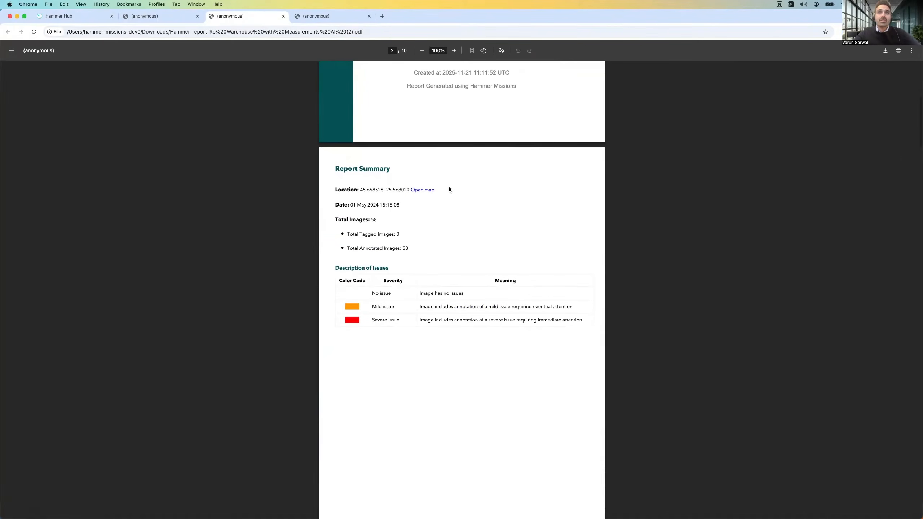
scroll(449, 189, down, 3)
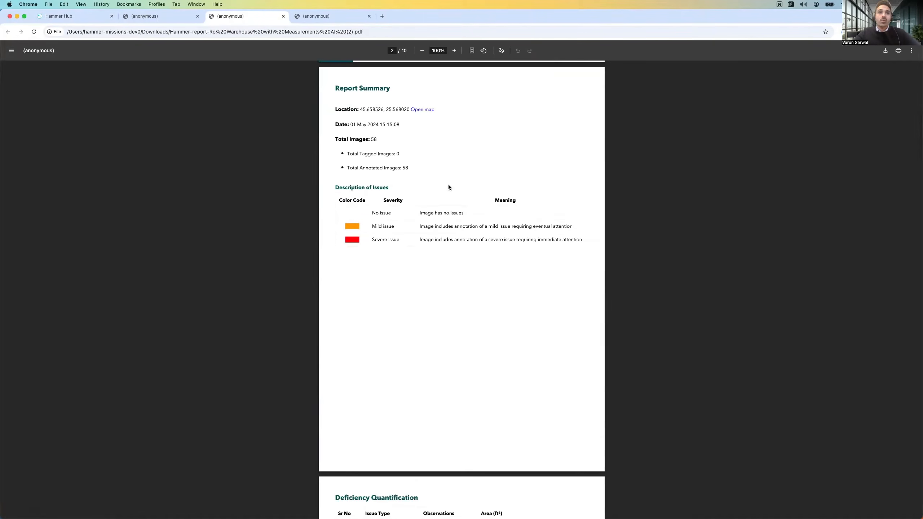
Step: Examine the issue type, observations and area of ai-water staining in the report's Deficiency Quantification table
scroll(448, 189, down, 10)
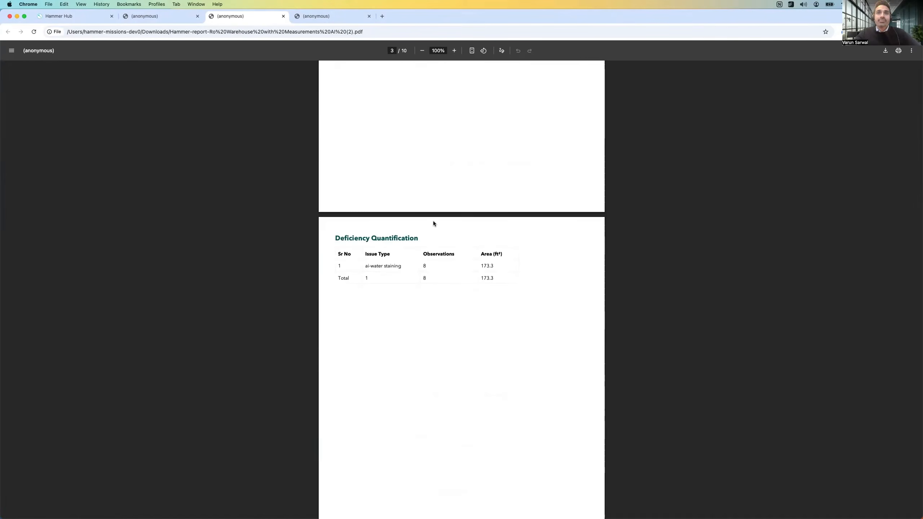
scroll(429, 239, down, 2)
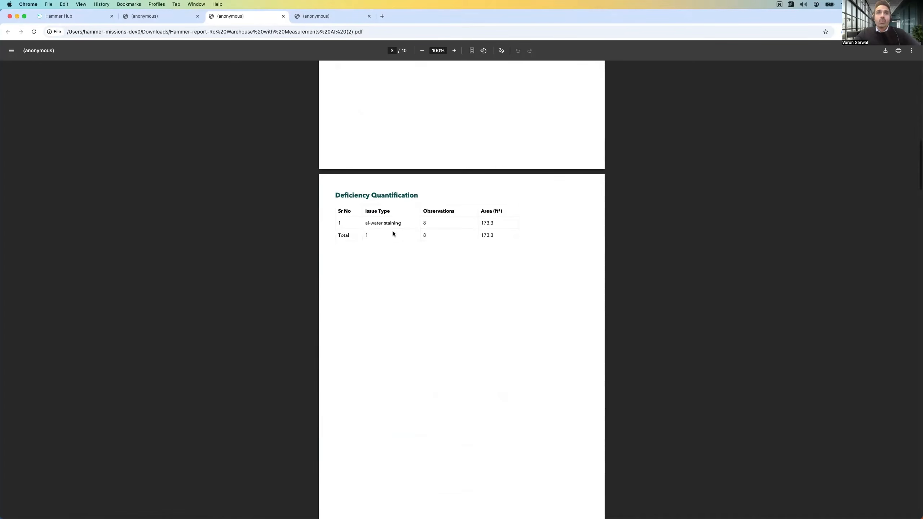
drag(365, 223, 401, 223)
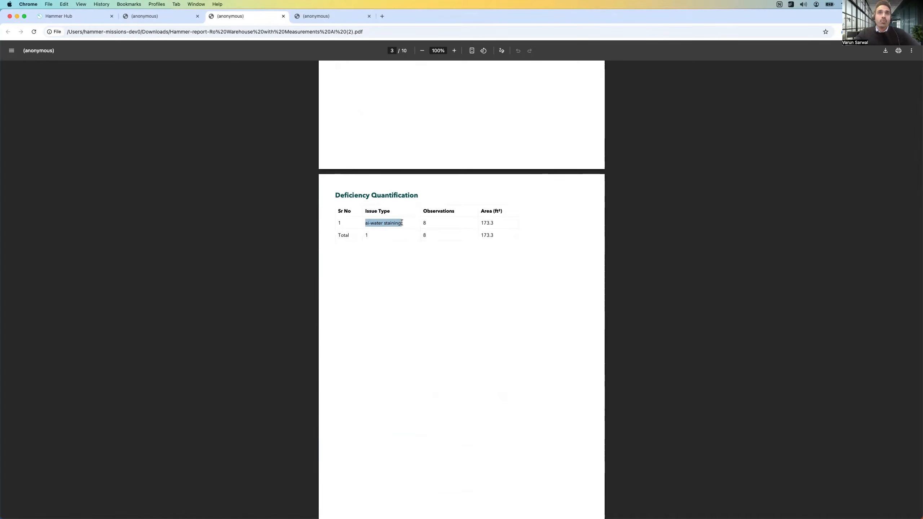
drag(478, 220, 499, 219)
click(438, 223)
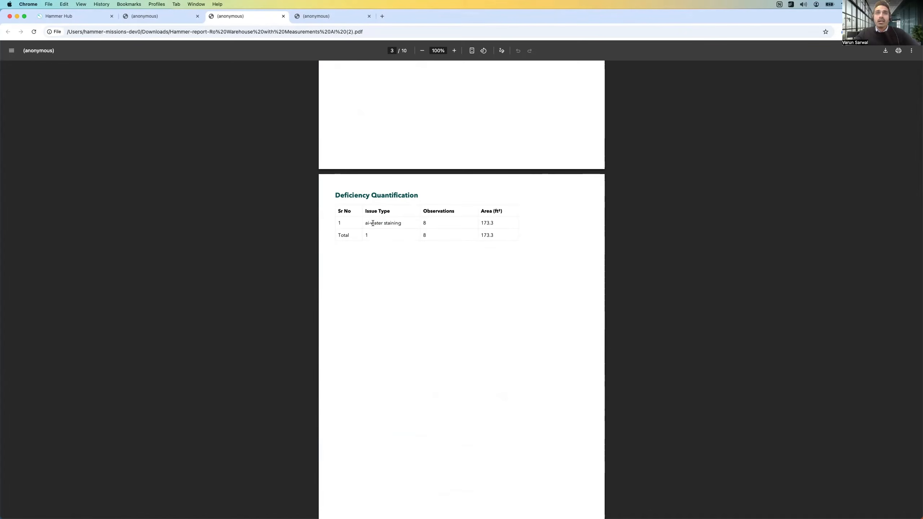
drag(481, 220, 499, 220)
click(499, 220)
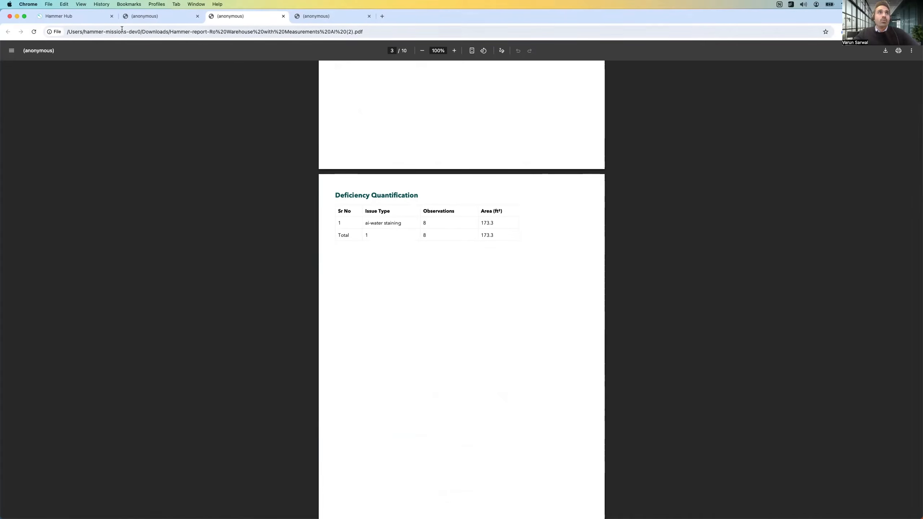
Step: Return to Hammer Hub, dismiss the report dialog, and check the AI Deficiency Quantification observations and total area against the report
click(93, 18)
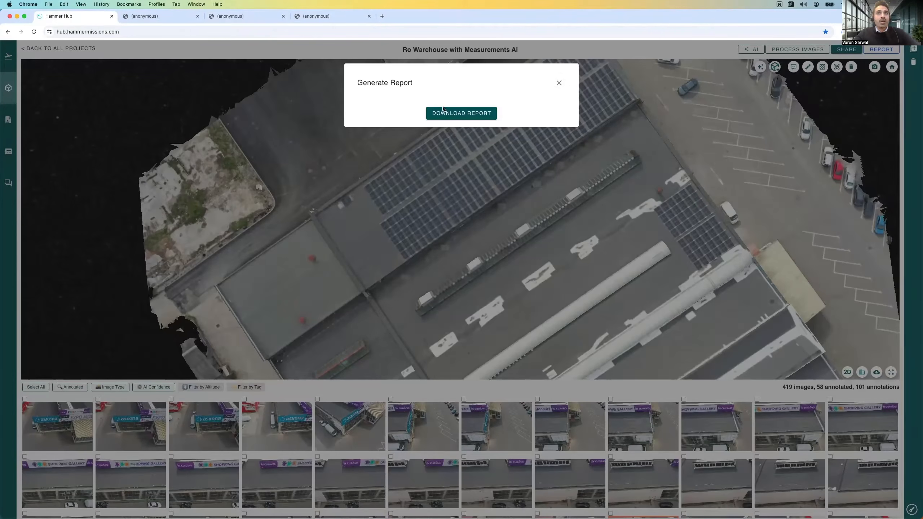
click(515, 160)
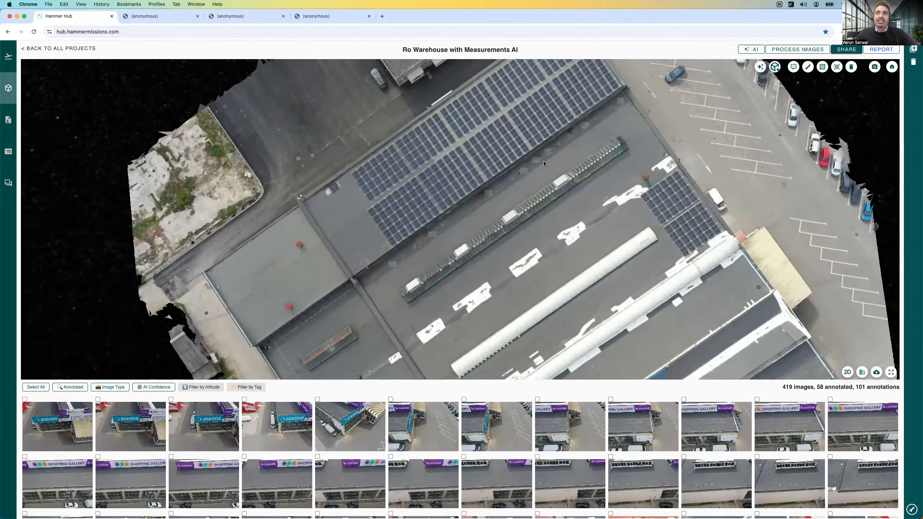
scroll(544, 164, up, 1)
click(760, 68)
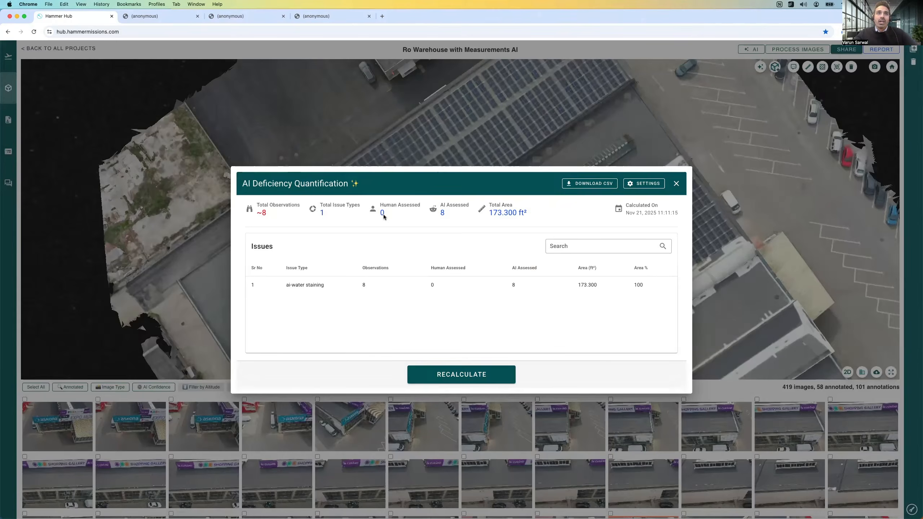
double_click(264, 212)
triple_click(516, 212)
click(535, 215)
click(675, 183)
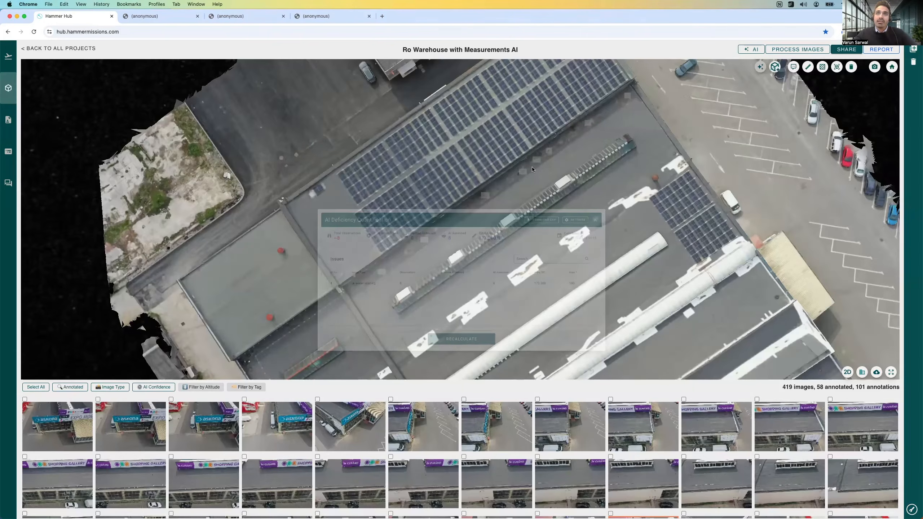
Step: Examine the numbered water-staining labels between the large solar array and the long green skylight at closer range
scroll(541, 166, up, 3)
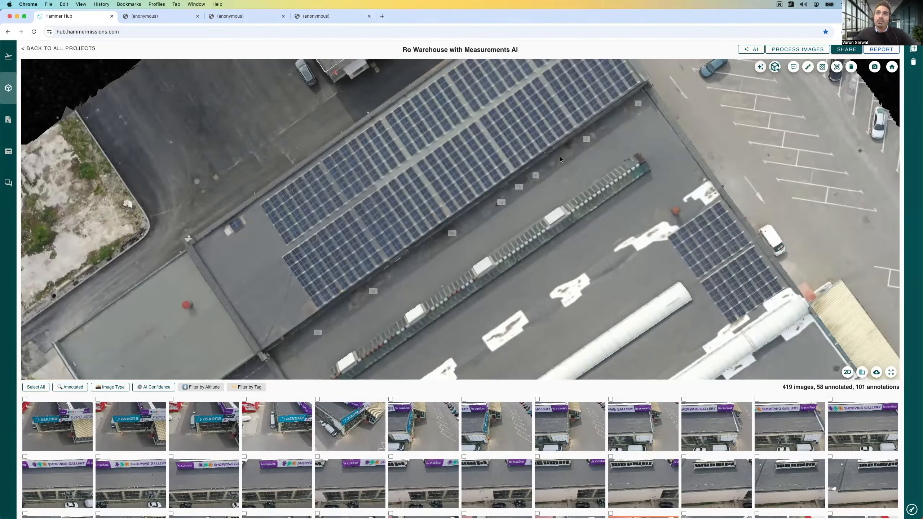
scroll(560, 158, up, 1)
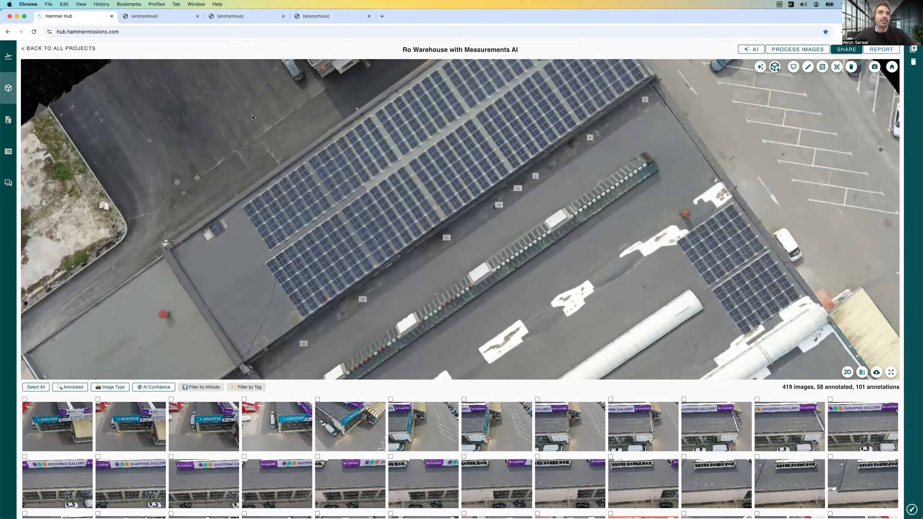
scroll(483, 245, up, 3)
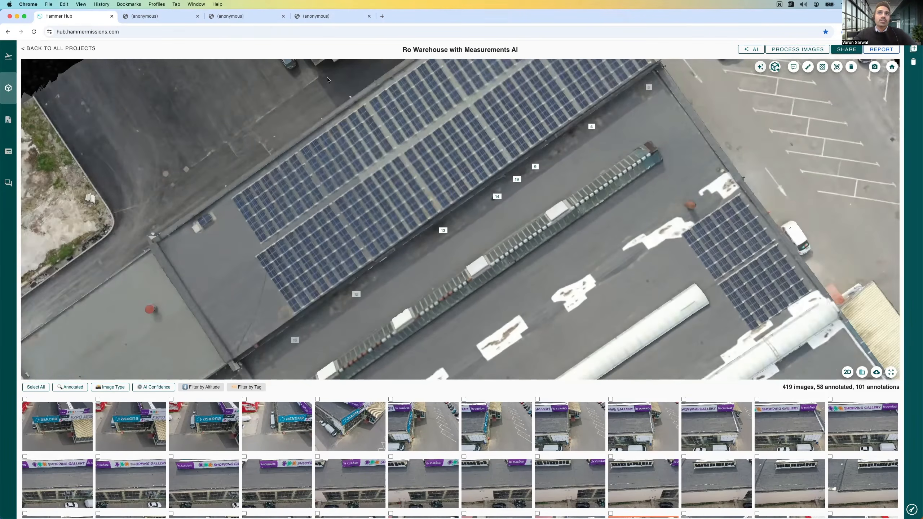
Step: Go back to the PDF report and review the annotations, severities and tags in its Findings Summary Table
click(232, 16)
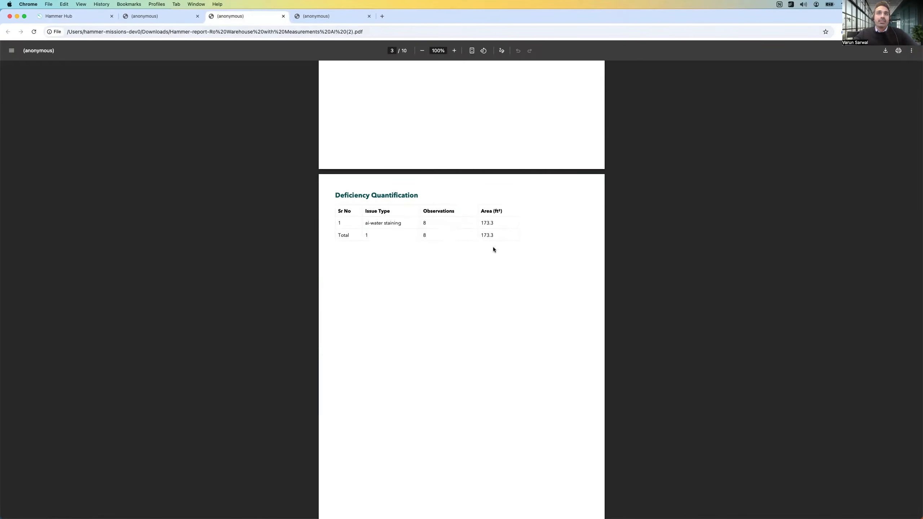
scroll(493, 249, down, 10)
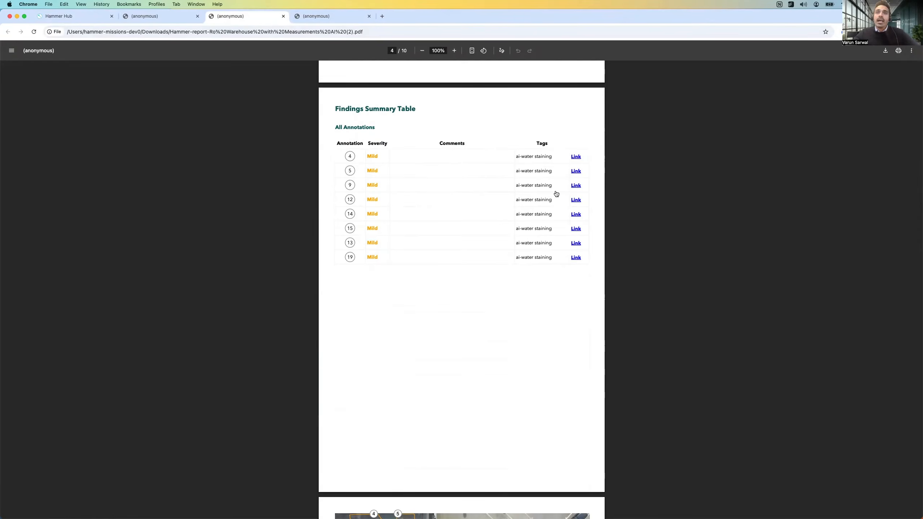
scroll(553, 193, down, 6)
scroll(535, 194, up, 7)
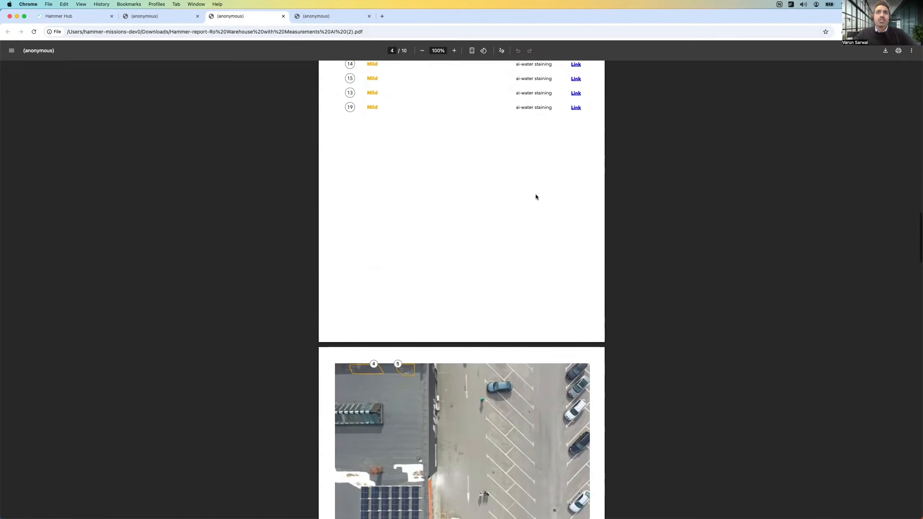
scroll(508, 189, down, 7)
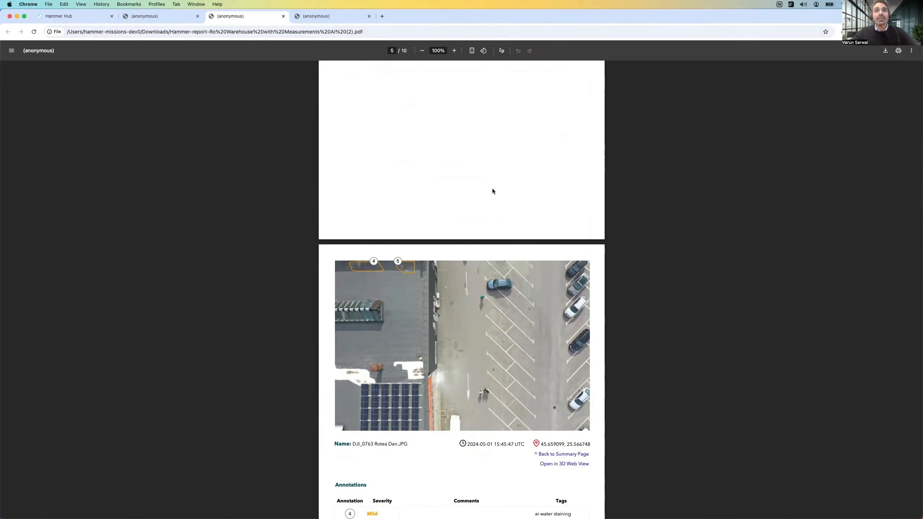
scroll(492, 188, up, 7)
scroll(528, 231, down, 5)
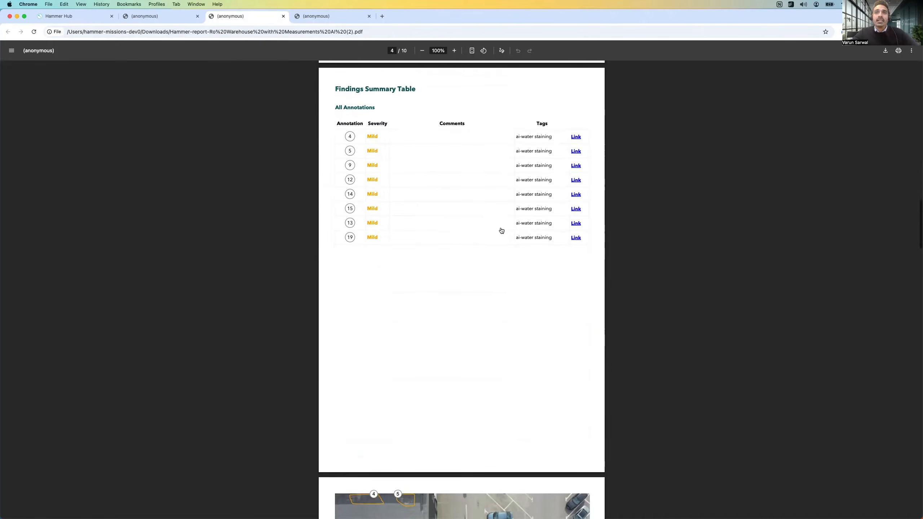
Step: Examine the report's first annotated photo page with the details of annotations 4 and 5
scroll(501, 226, down, 8)
scroll(399, 189, down, 1)
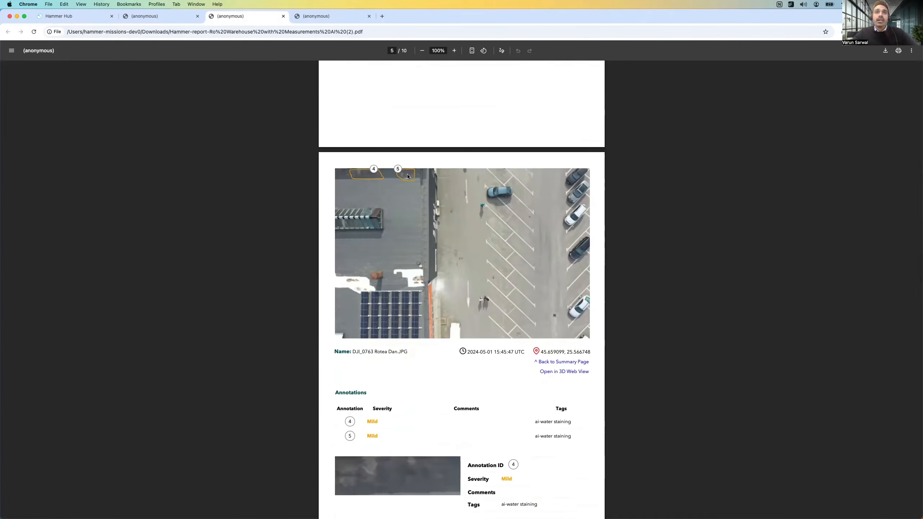
scroll(417, 194, down, 2)
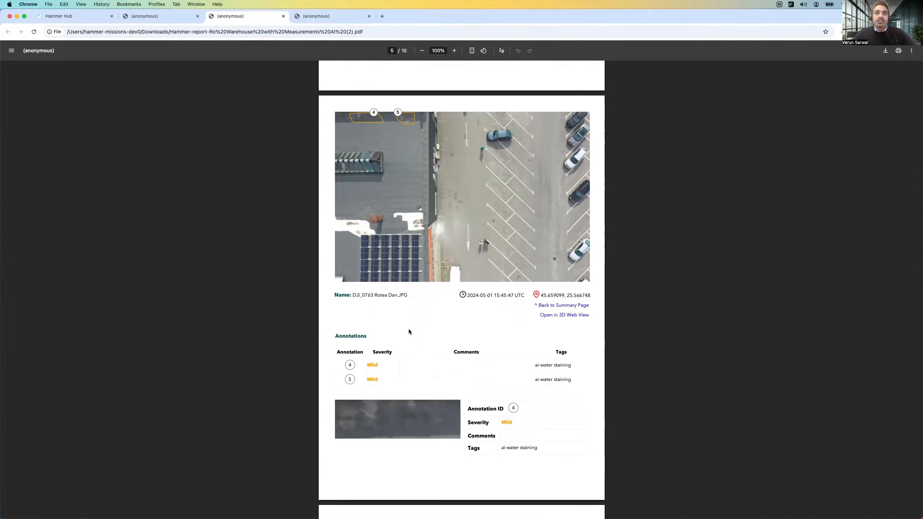
Step: Continue through the PDF report to examine the details of annotation 5 and the photo page of annotation 9
scroll(400, 309, down, 8)
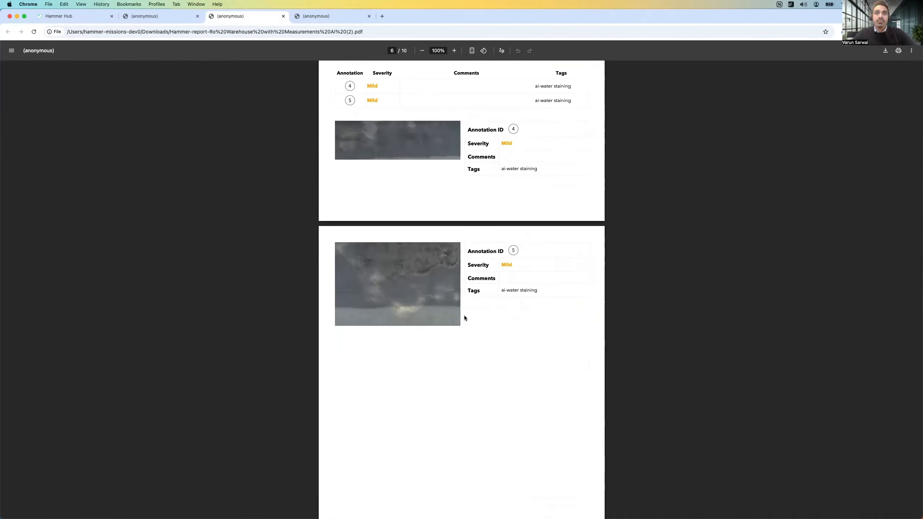
scroll(411, 315, up, 1)
scroll(464, 312, down, 12)
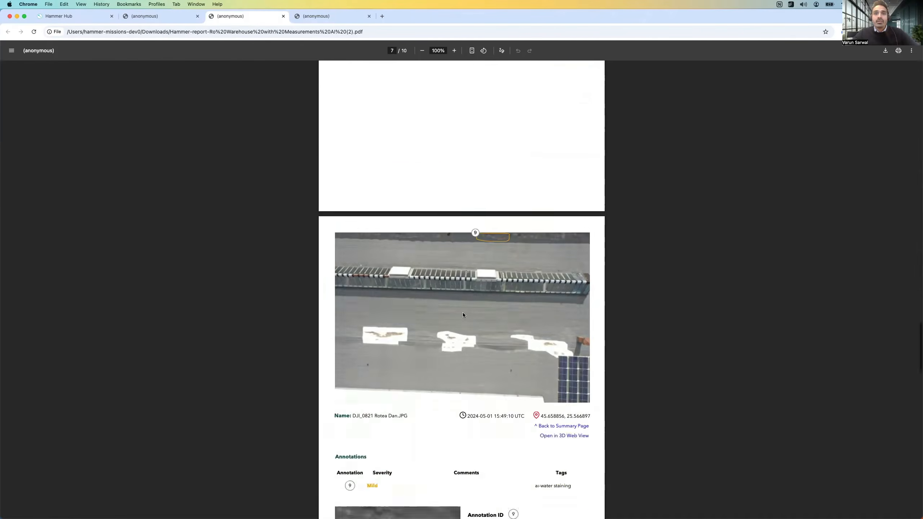
scroll(463, 315, down, 4)
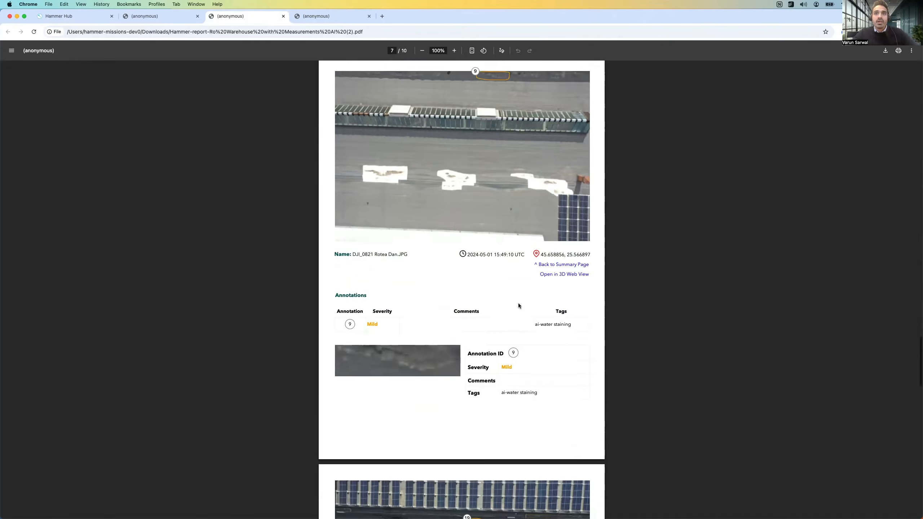
scroll(439, 290, down, 18)
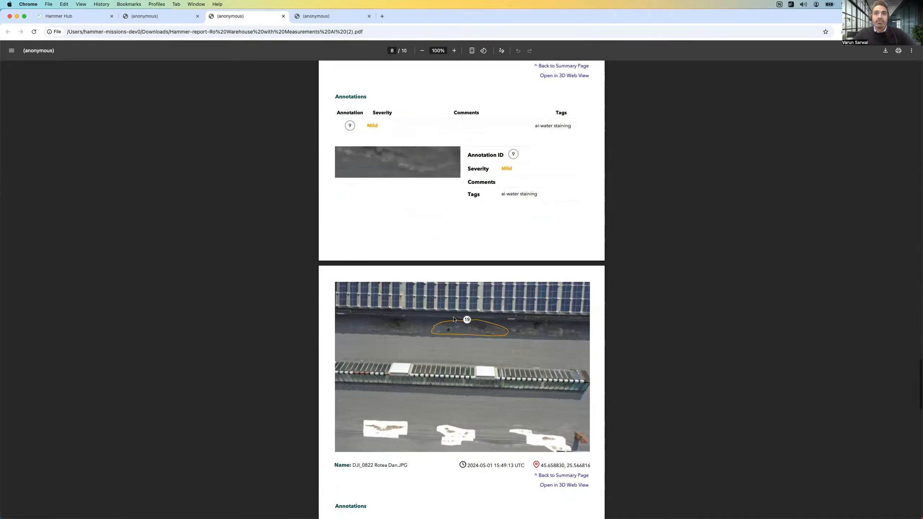
Step: Examine the report's remaining photo pages and close-ups covering annotations 19, 12, 13, 14 and 15
scroll(589, 285, down, 6)
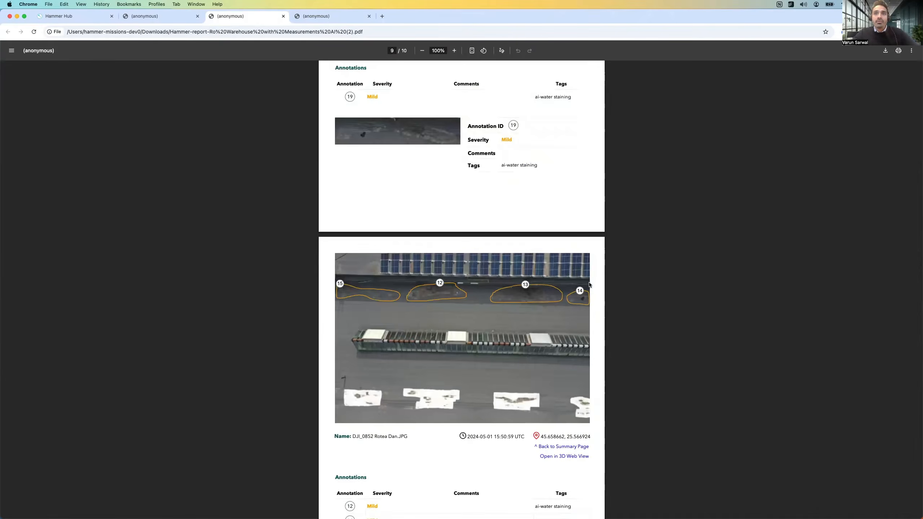
scroll(470, 299, down, 15)
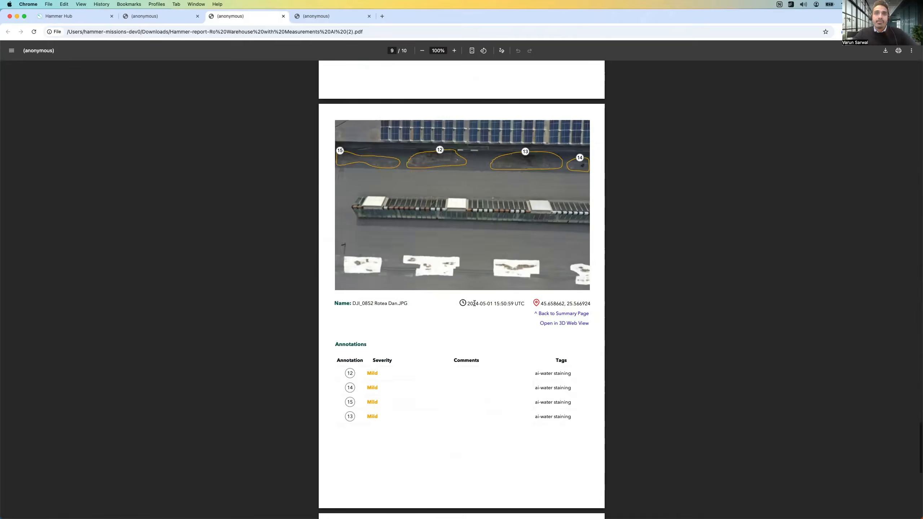
scroll(470, 299, down, 6)
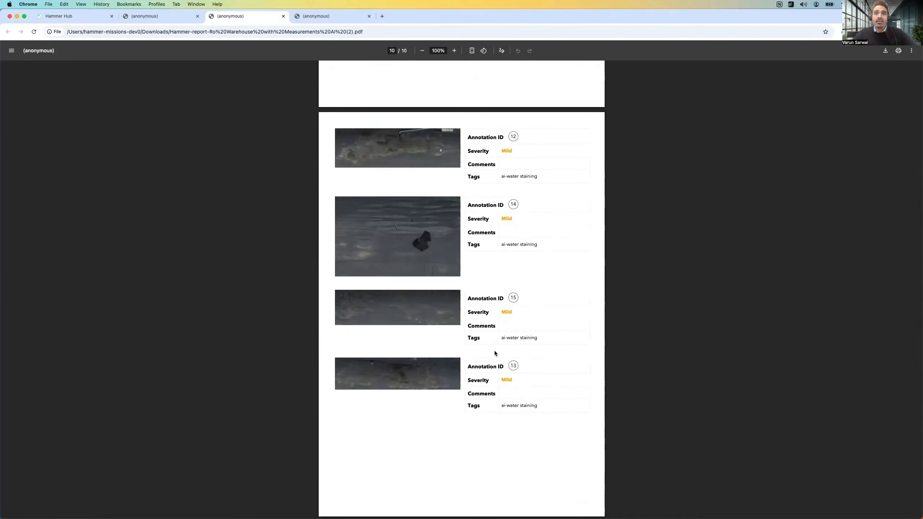
scroll(485, 336, up, 20)
scroll(494, 341, down, 10)
scroll(492, 342, up, 17)
scroll(491, 342, down, 20)
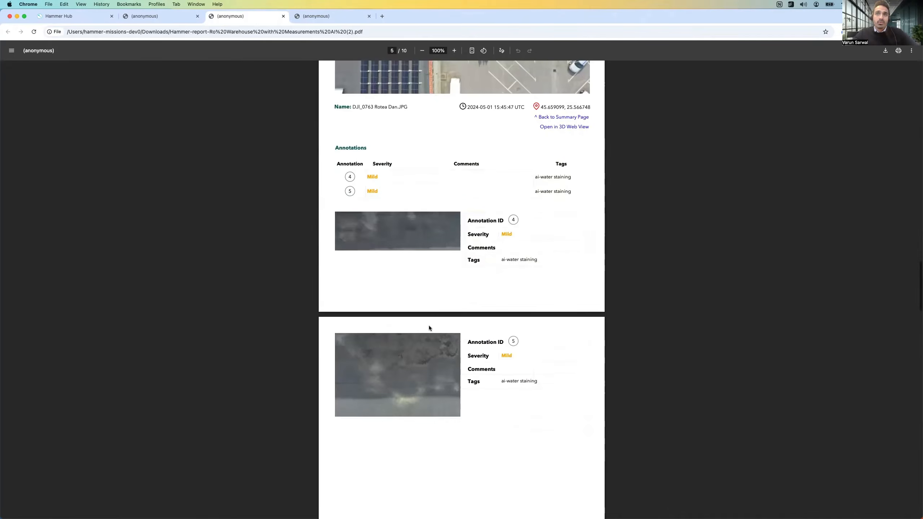
Step: Go back to the report's Deficiency Quantification table and highlight the water-staining area and observations values
scroll(429, 328, up, 10)
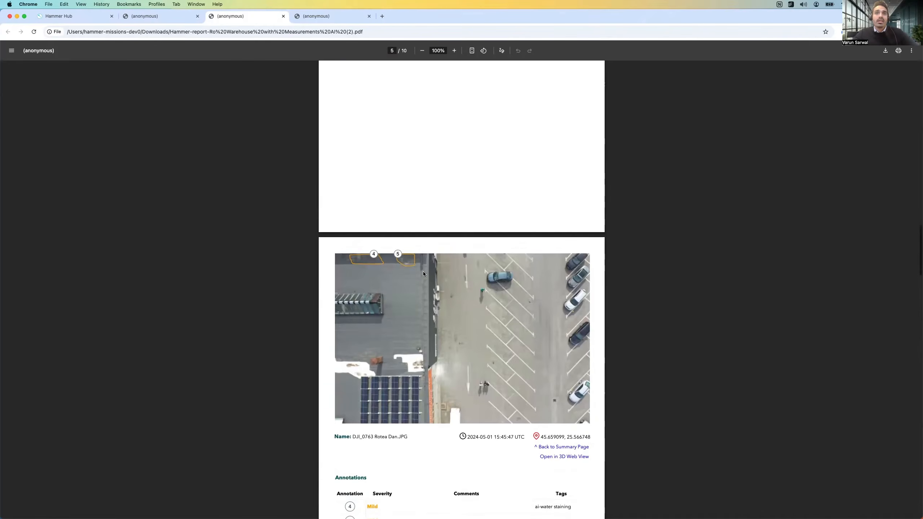
scroll(458, 283, up, 20)
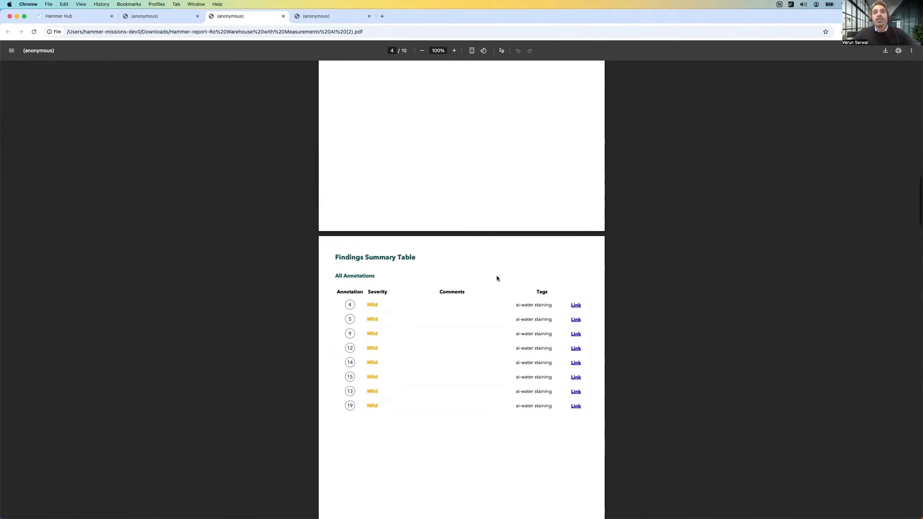
scroll(491, 296, down, 15)
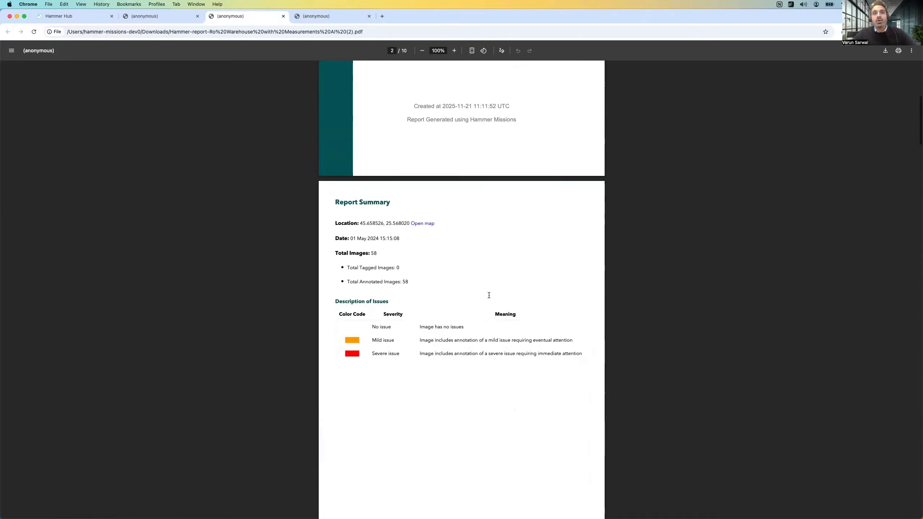
double_click(486, 290)
double_click(423, 290)
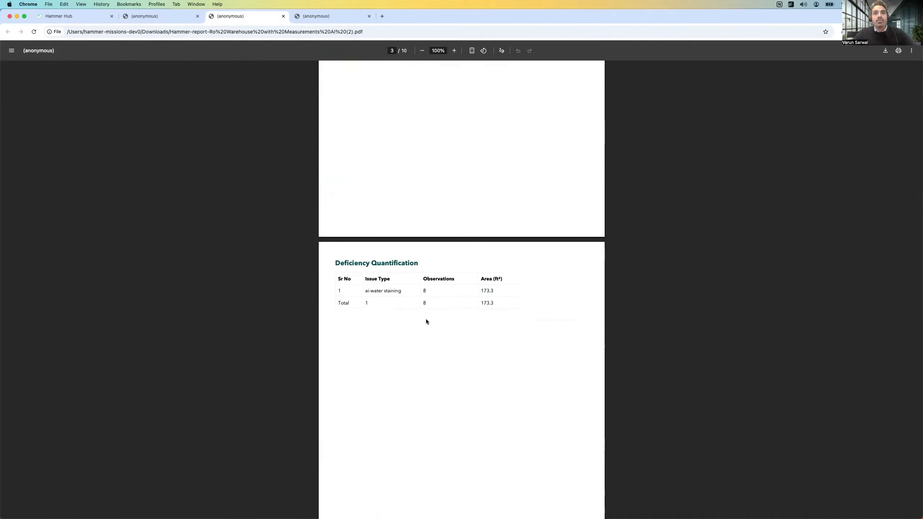
Step: Review the Findings Summary Table again, followed by the photo pages for annotations 4, 5 and 9
scroll(451, 337, down, 15)
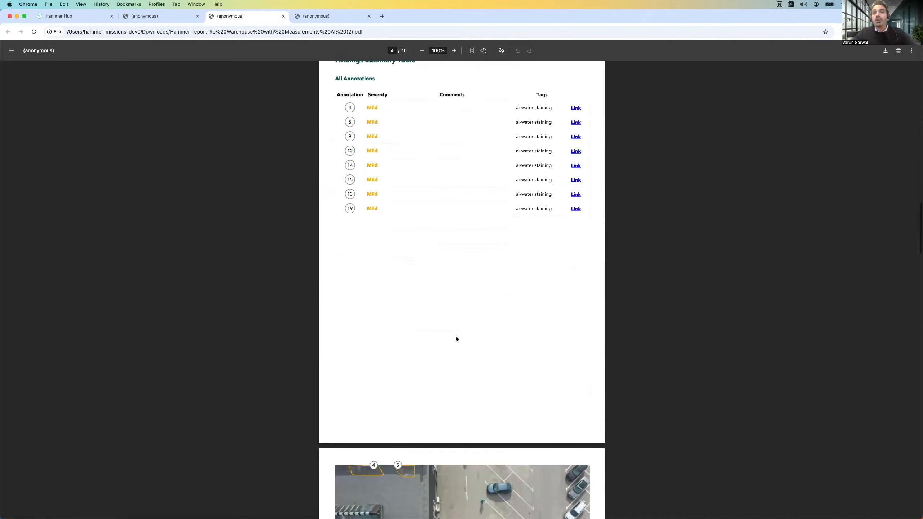
scroll(456, 339, down, 6)
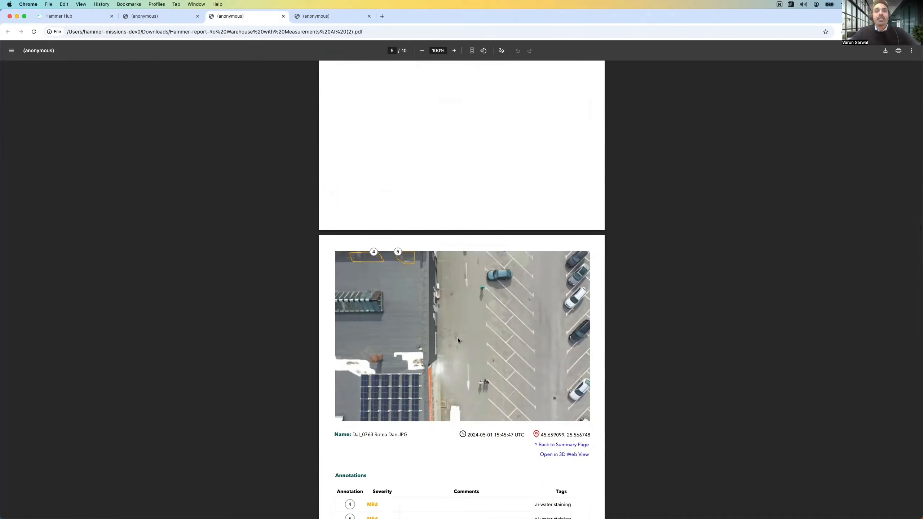
scroll(464, 328, down, 5)
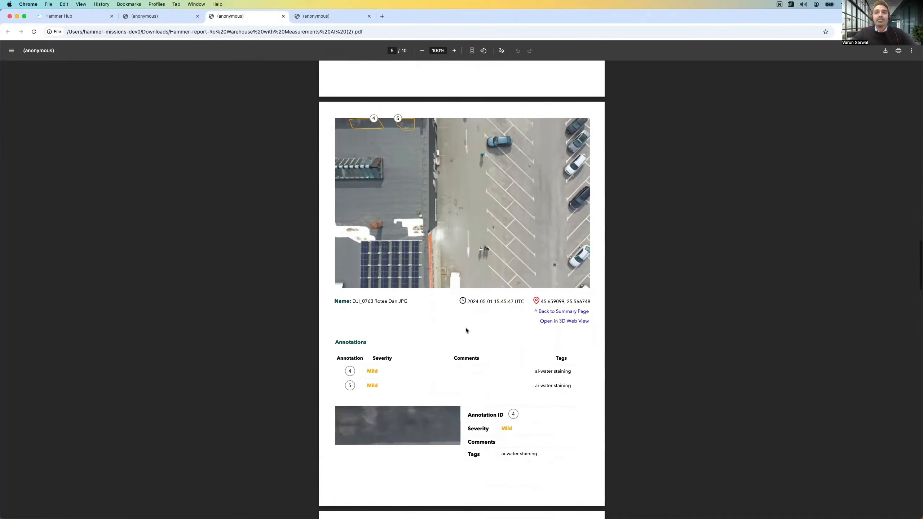
scroll(466, 331, down, 7)
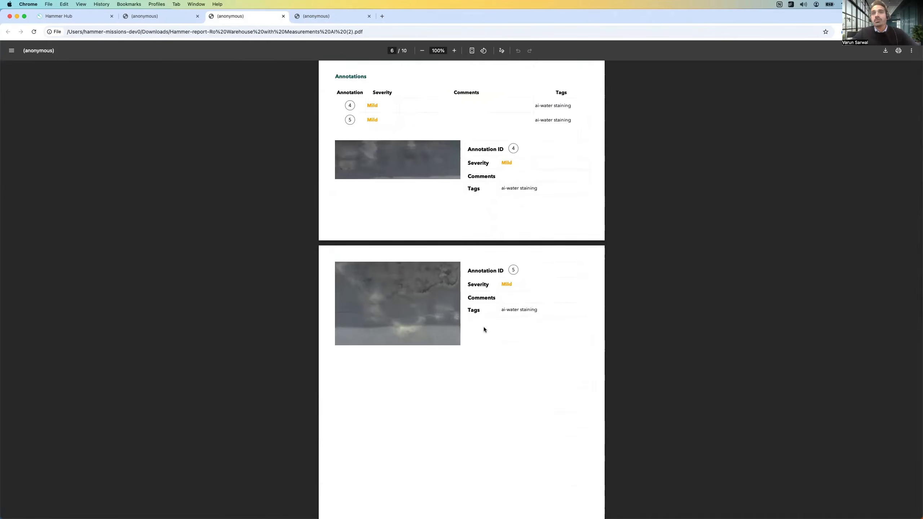
scroll(484, 329, down, 10)
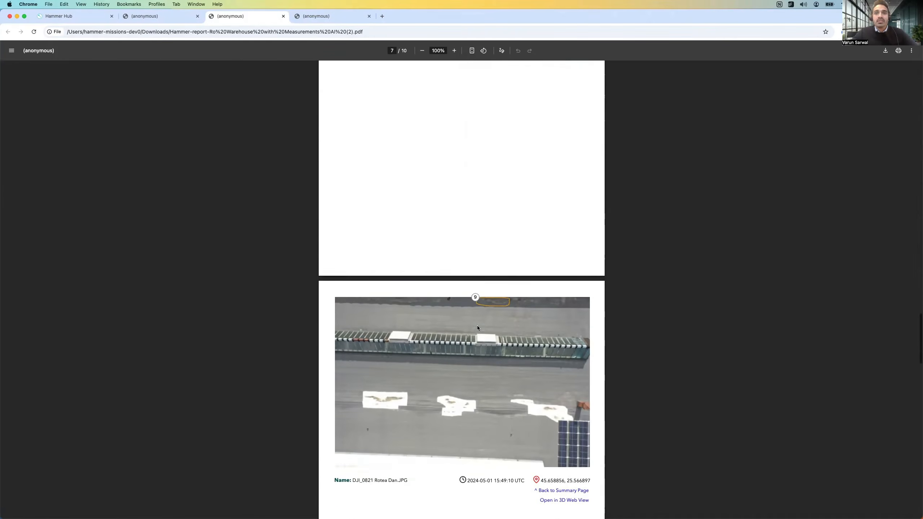
Step: Return to the report page with annotations 4 and 5 and open its photo DJI_0763 in the 3D web view
scroll(477, 328, down, 6)
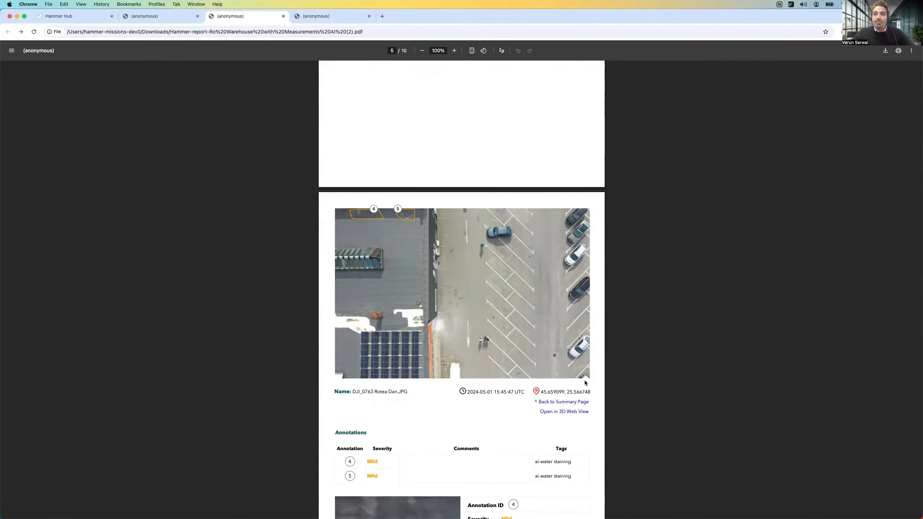
scroll(433, 343, down, 1)
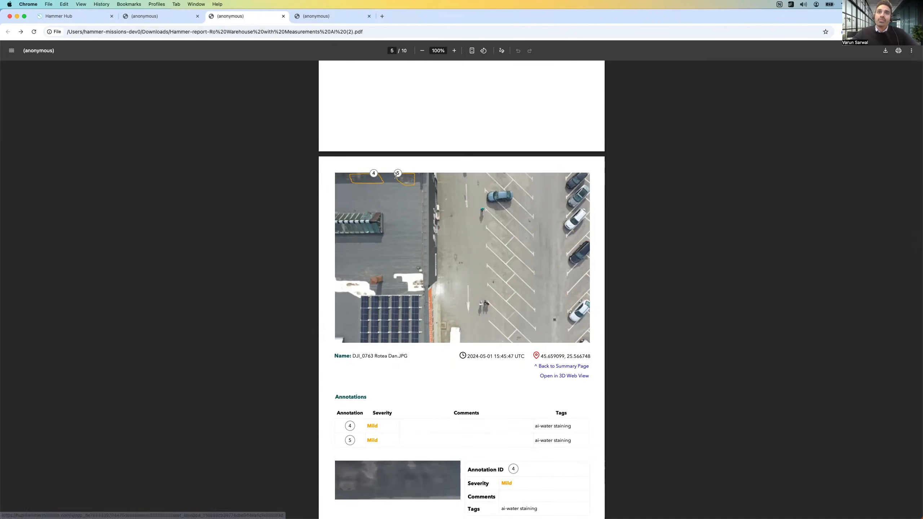
click(561, 376)
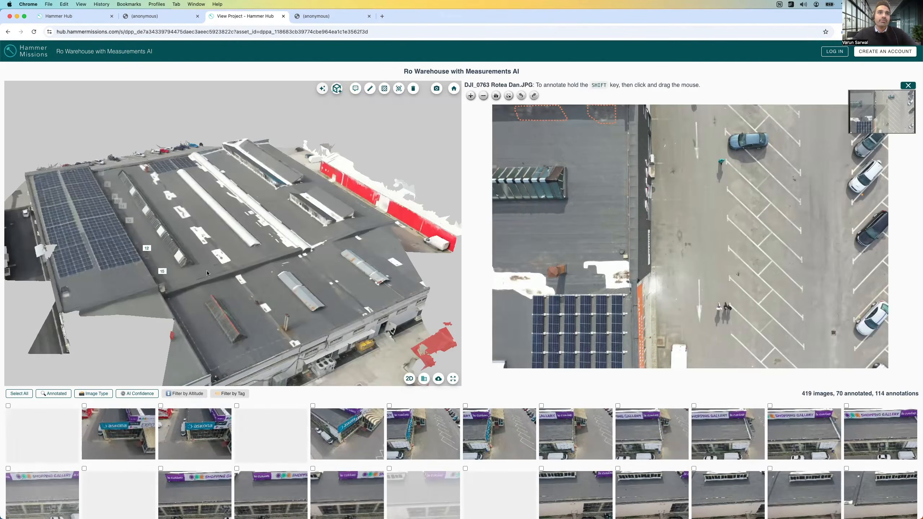
Step: Inspect the numbered labels beside the solar array on the 3D model and the outlined water staining in photo DJI_0763 up close
drag(128, 237, 166, 249)
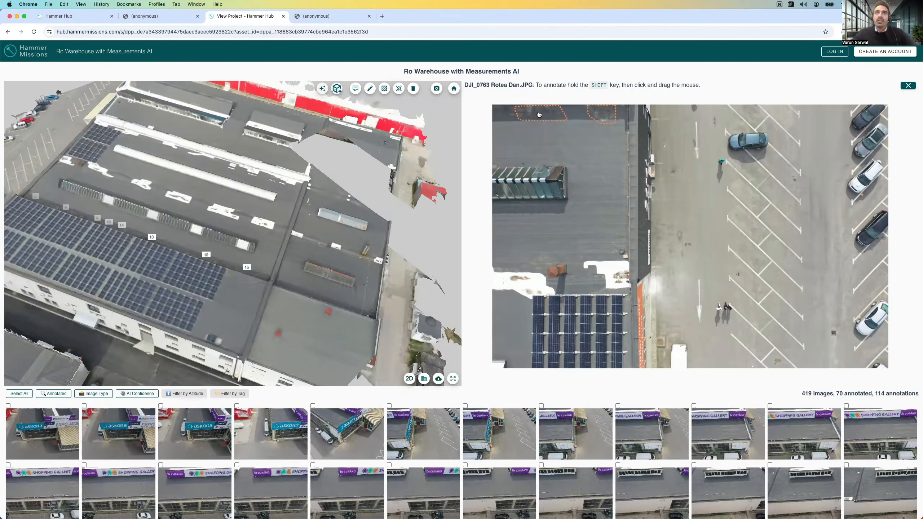
scroll(539, 114, up, 6)
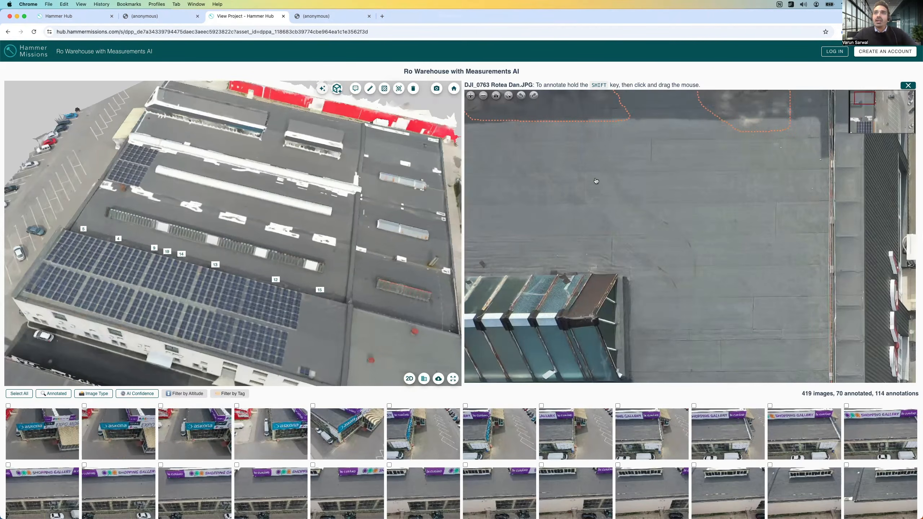
click(641, 264)
click(595, 342)
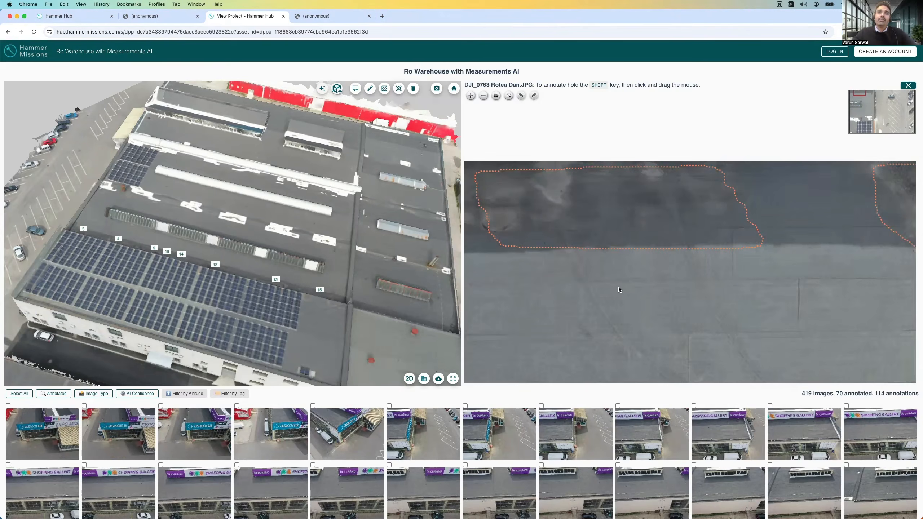
drag(266, 299, 357, 281)
drag(279, 241, 283, 294)
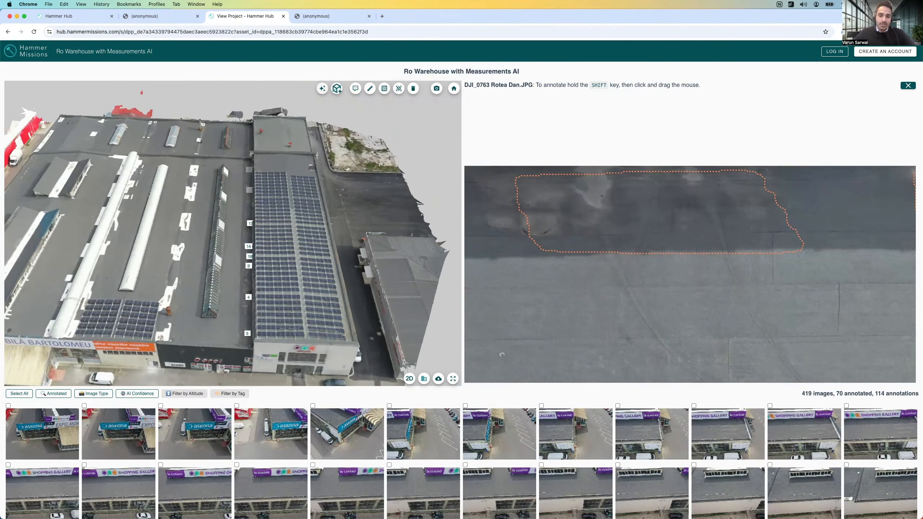